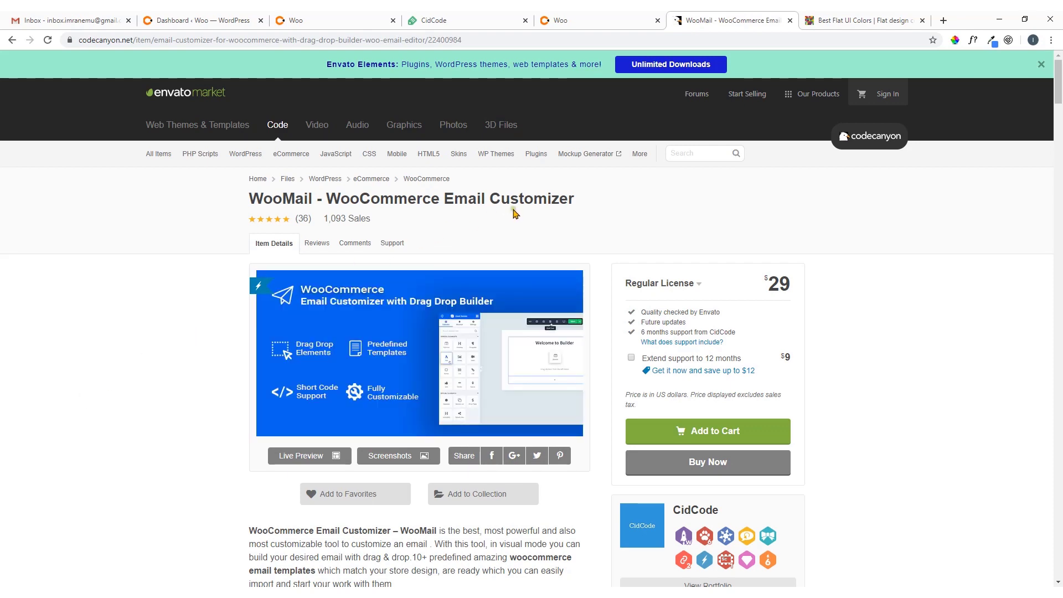
# Scroll up and down through the open page to look it over.
pyautogui.scroll(-8, 236, 380)
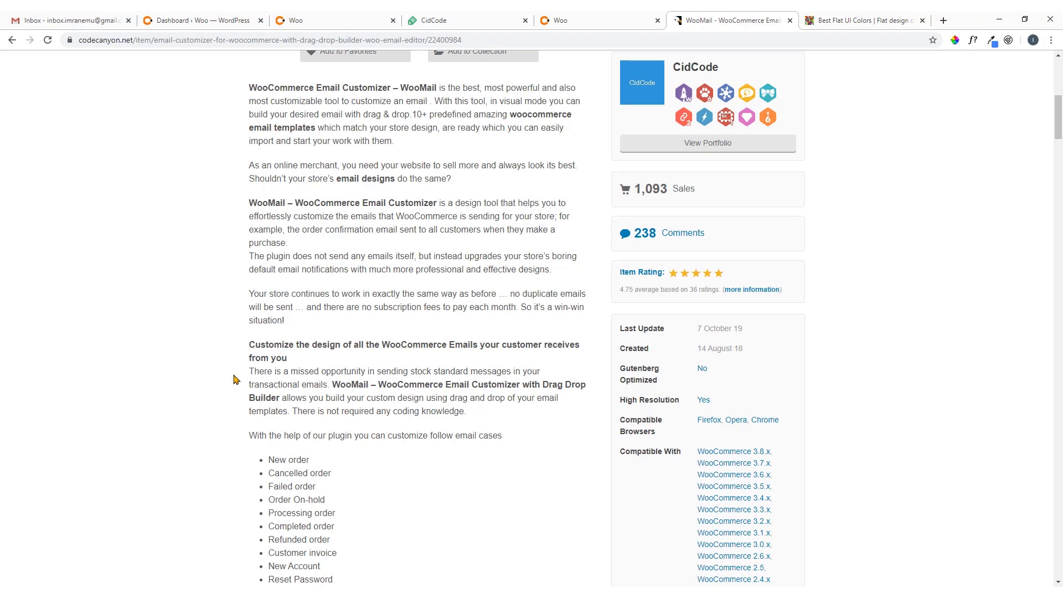
pyautogui.scroll(-3, 235, 368)
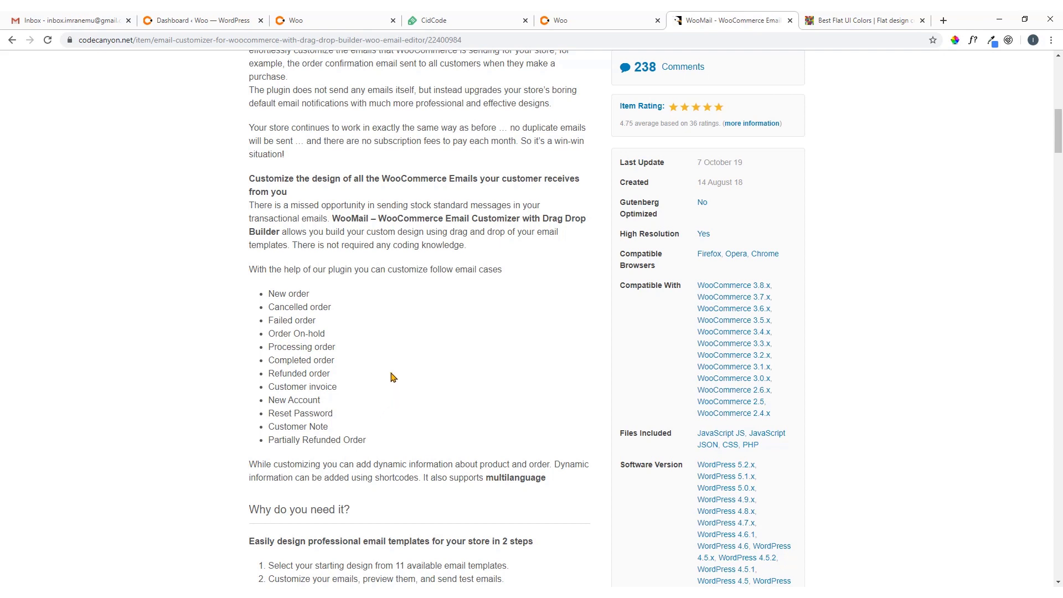
pyautogui.scroll(6, 392, 377)
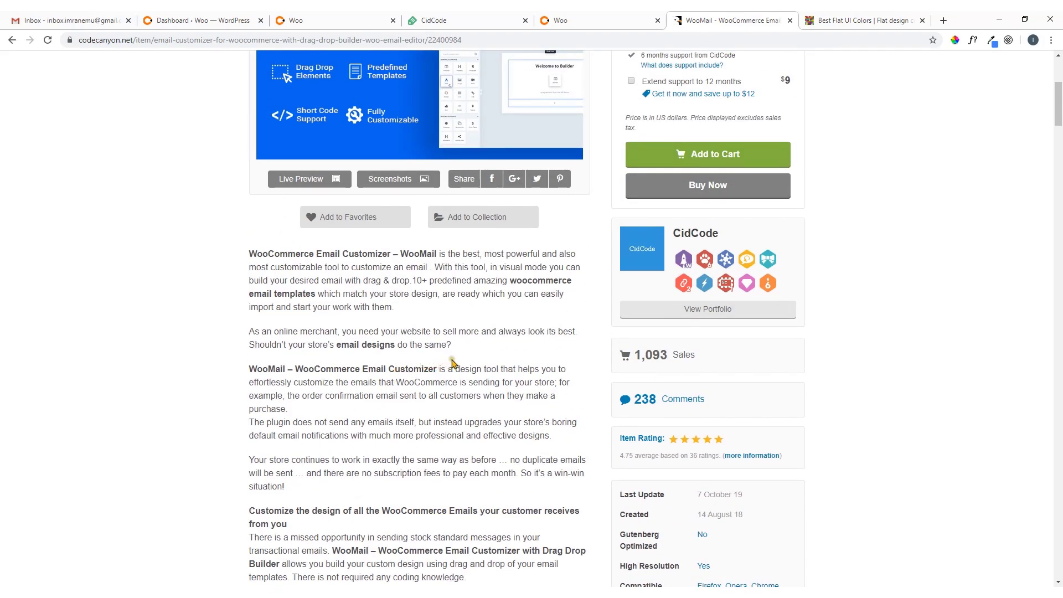
pyautogui.scroll(4, 452, 363)
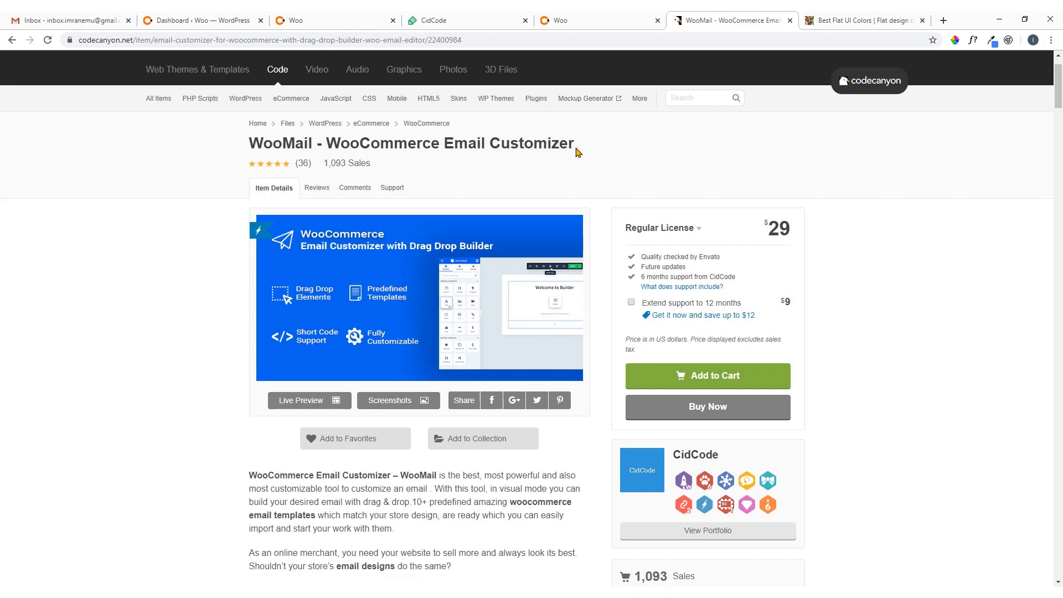
pyautogui.scroll(-4, 985, 233)
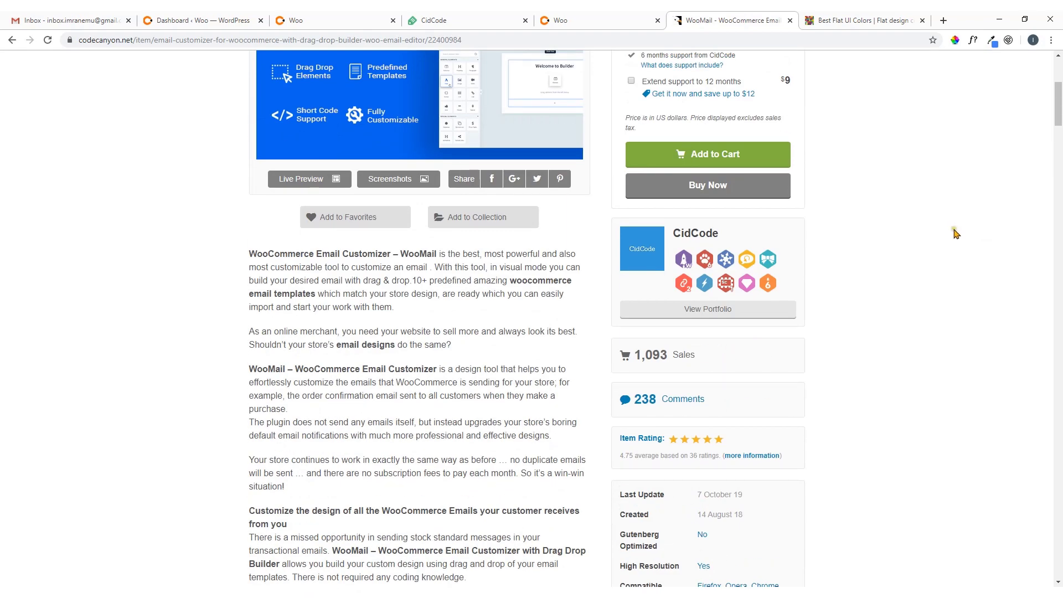
pyautogui.scroll(5, 957, 234)
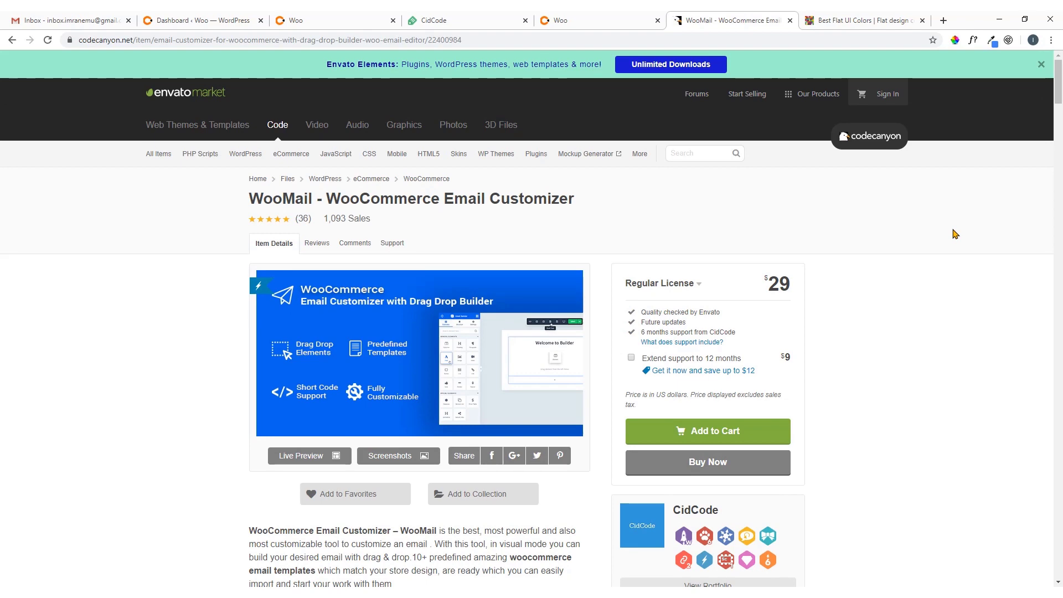
pyautogui.scroll(-3, 956, 234)
pyautogui.scroll(3, 869, 232)
pyautogui.scroll(-2, 784, 227)
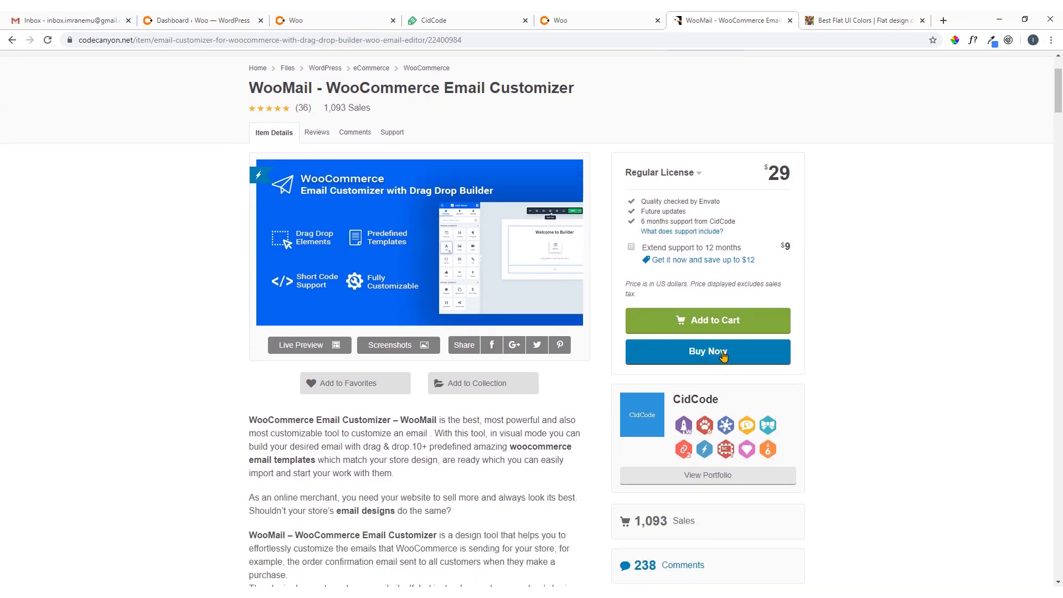
pyautogui.scroll(2, 714, 349)
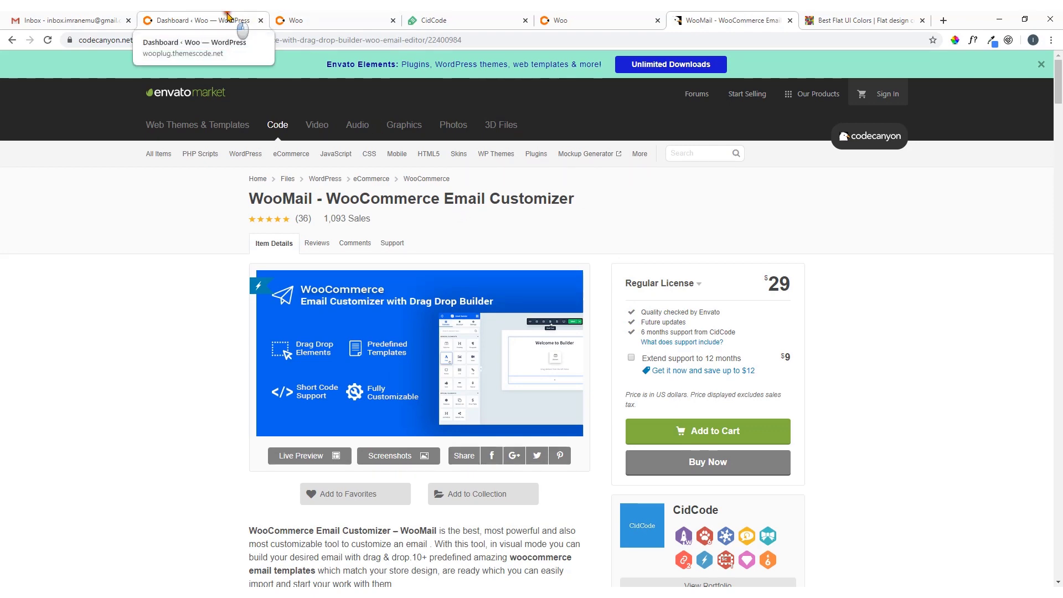
# Look over the store's Shop page, then return to the WordPress admin dashboard.
pyautogui.click(228, 17)
pyautogui.moveTo(32, 293)
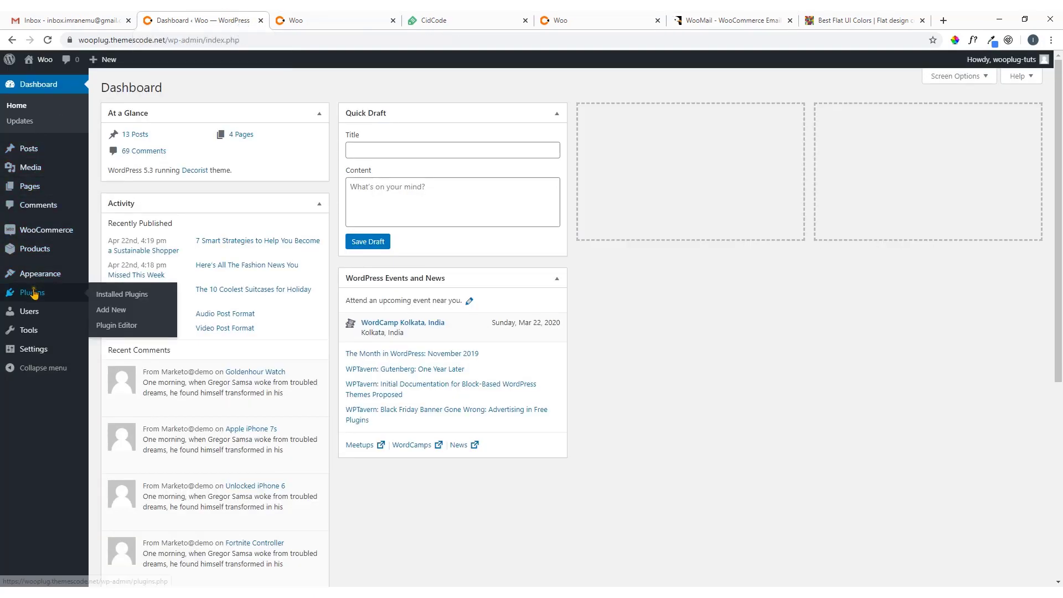
pyautogui.click(296, 19)
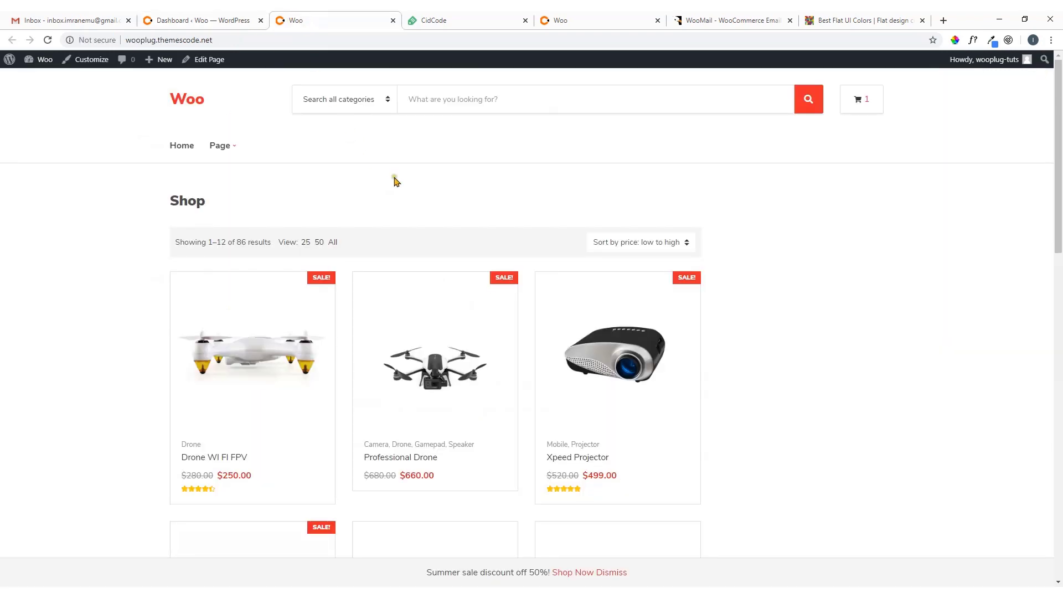
pyautogui.scroll(-5, 412, 182)
pyautogui.scroll(5, 388, 166)
pyautogui.click(182, 17)
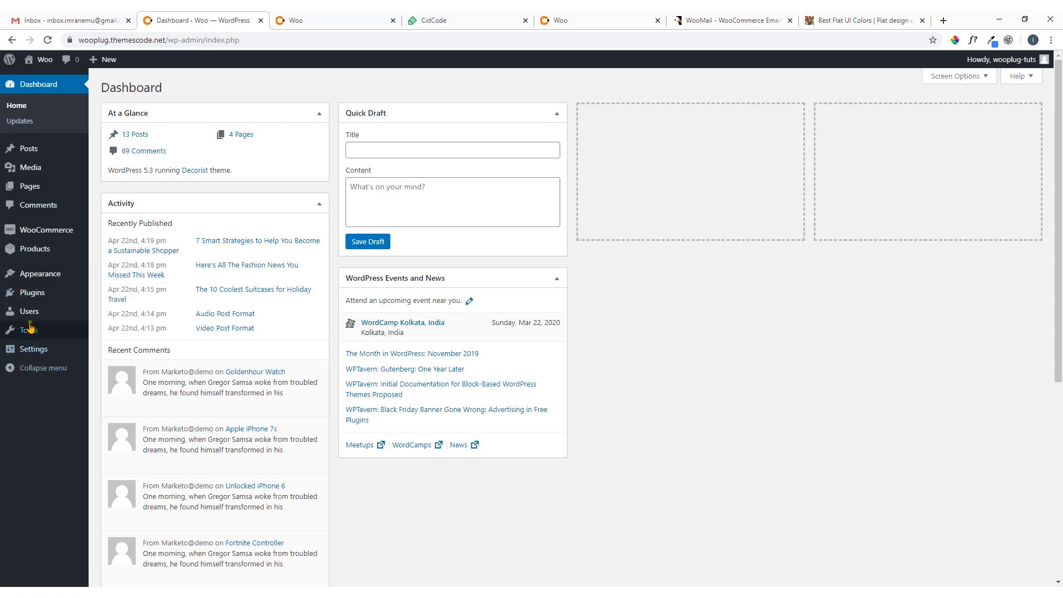
# Attach email-customizer-for-woocommerce-with-drag-drop-builder.zip to the Upload Plugin form under Plugins > Add New.
pyautogui.moveTo(25, 297)
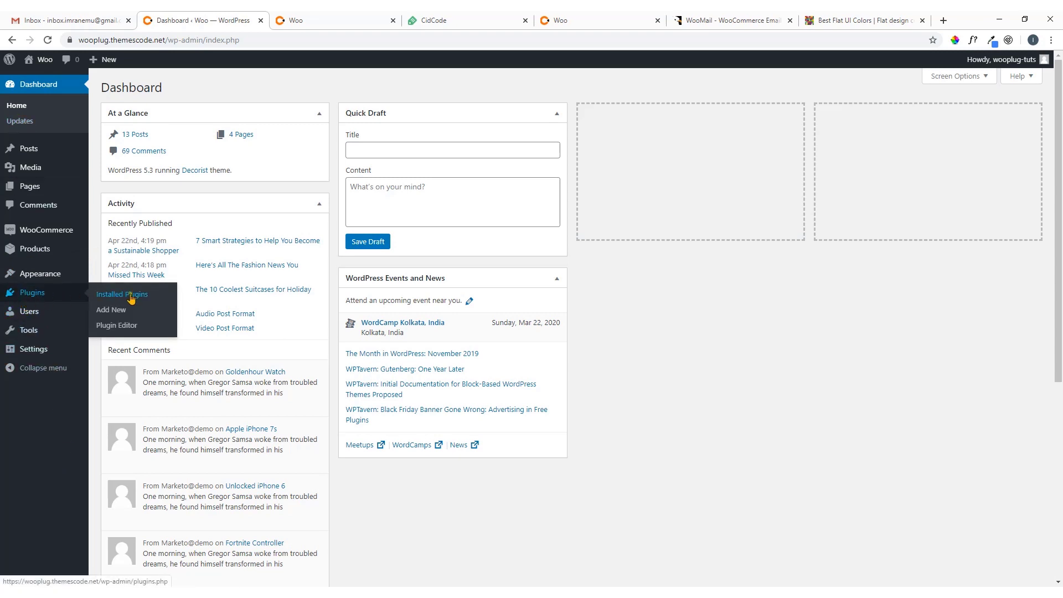
pyautogui.click(117, 315)
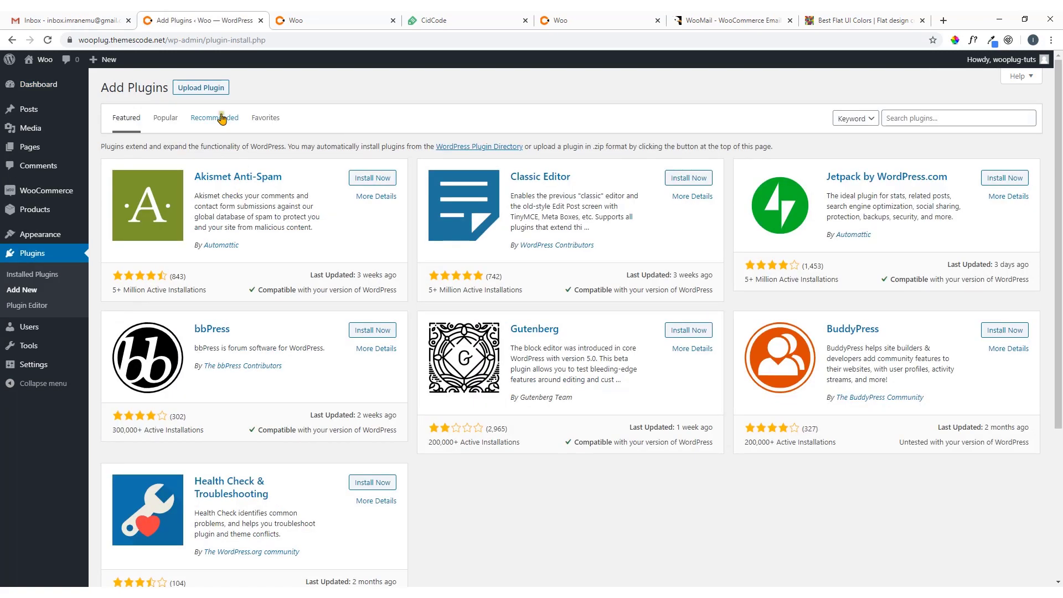
pyautogui.click(208, 90)
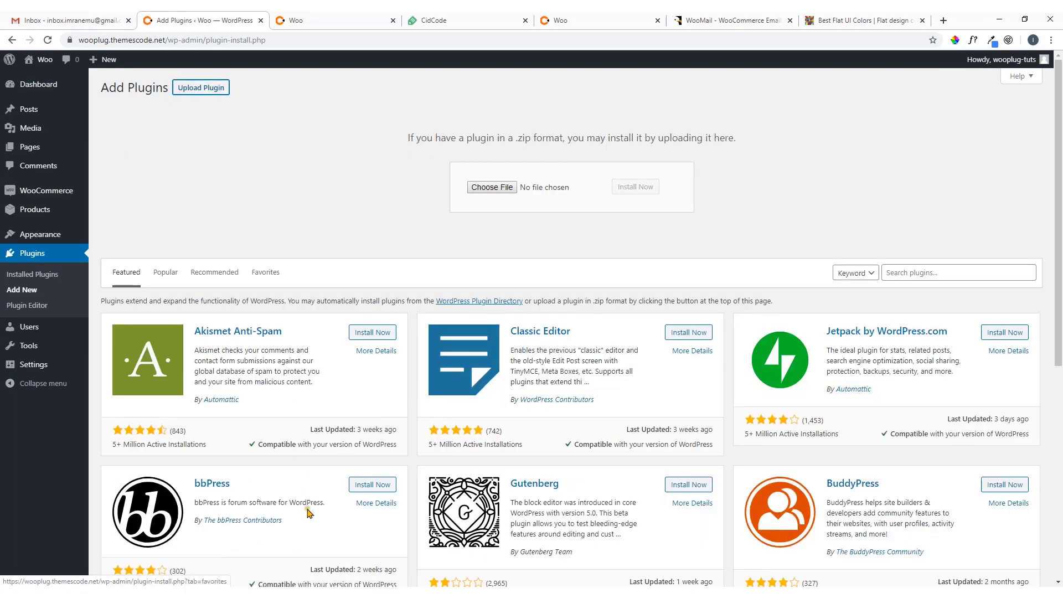
pyautogui.click(259, 595)
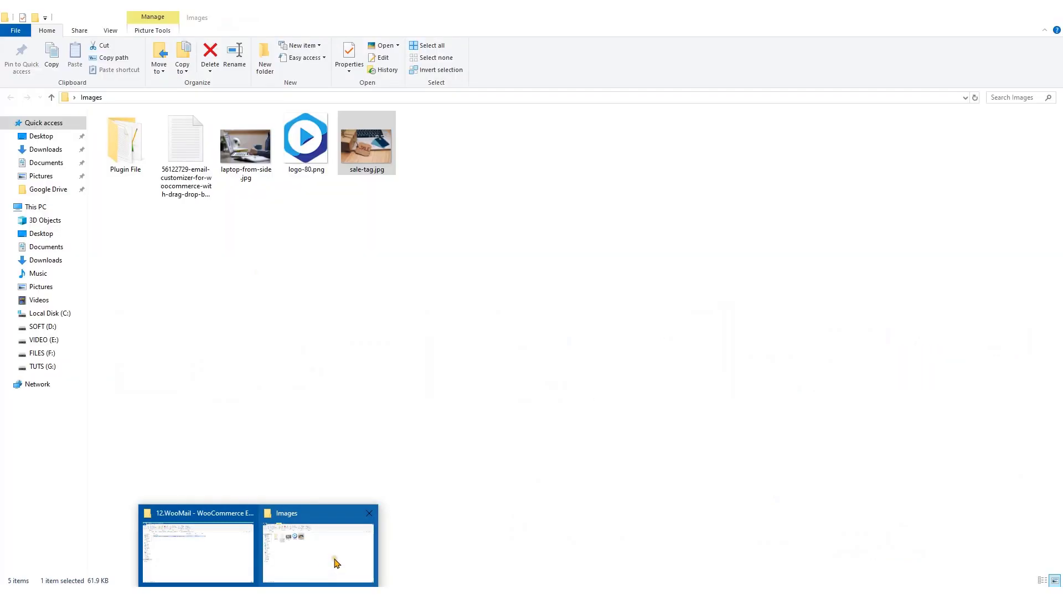
pyautogui.click(335, 562)
pyautogui.click(123, 156)
pyautogui.doubleClick(122, 156)
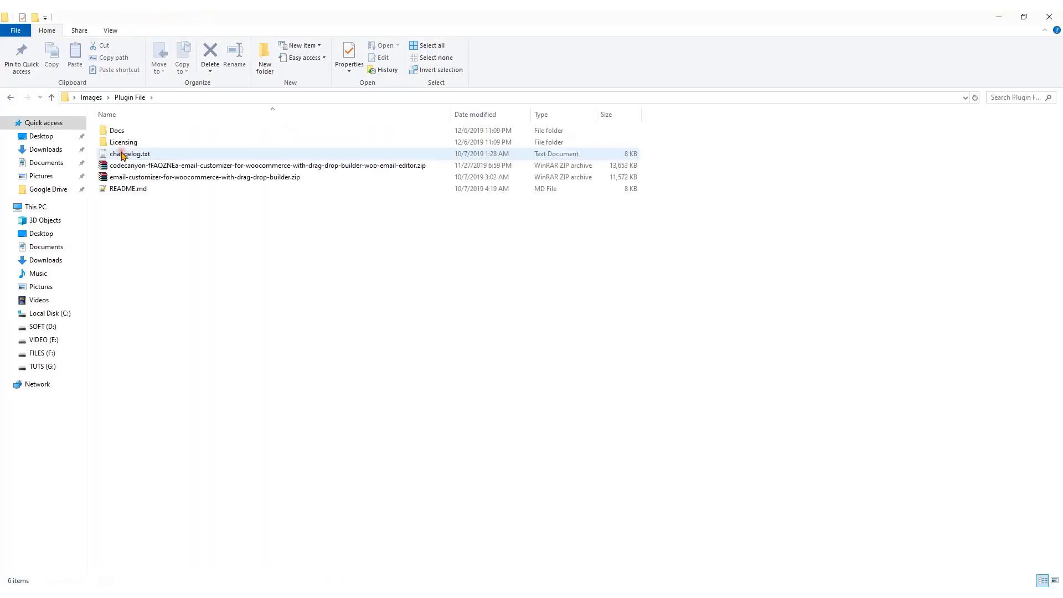
pyautogui.click(174, 178)
pyautogui.moveTo(174, 177); pyautogui.dragTo(502, 191)
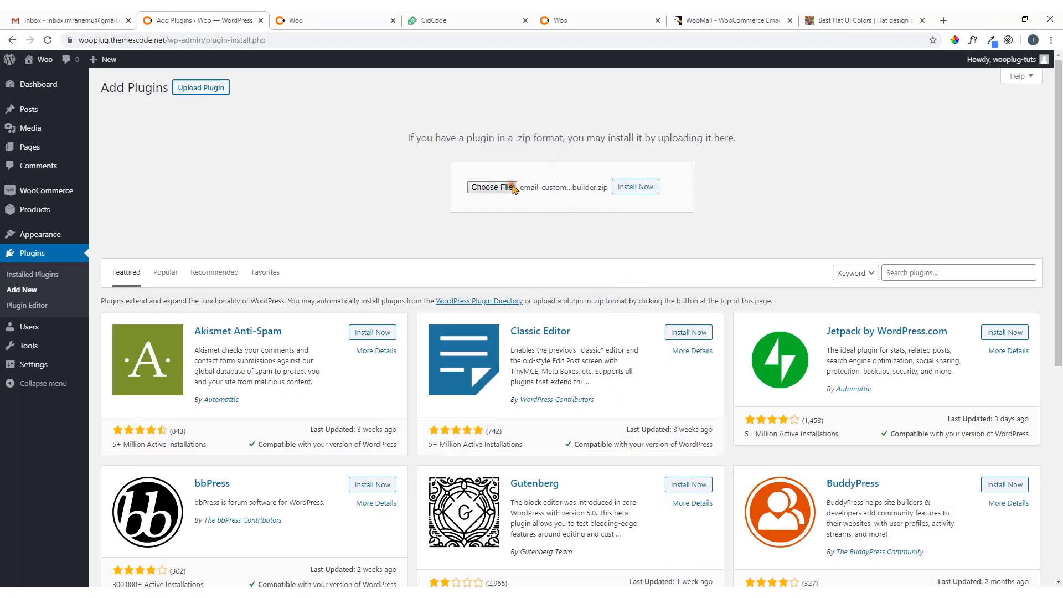
# Install the uploaded zip and activate WooMail - WooCommerce Email Customizer 2.4.
pyautogui.click(641, 191)
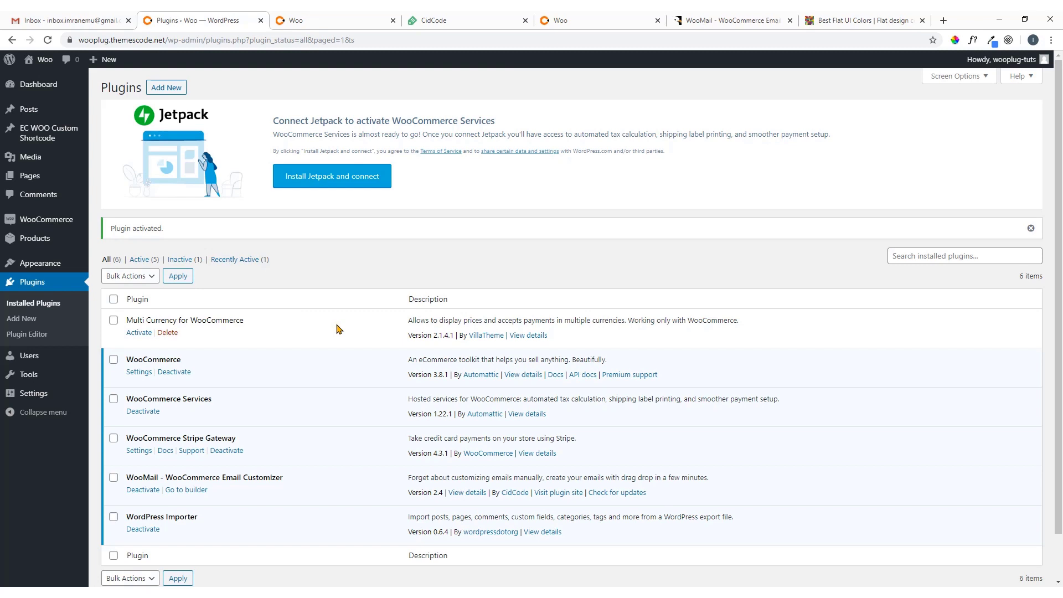
pyautogui.moveTo(23, 221)
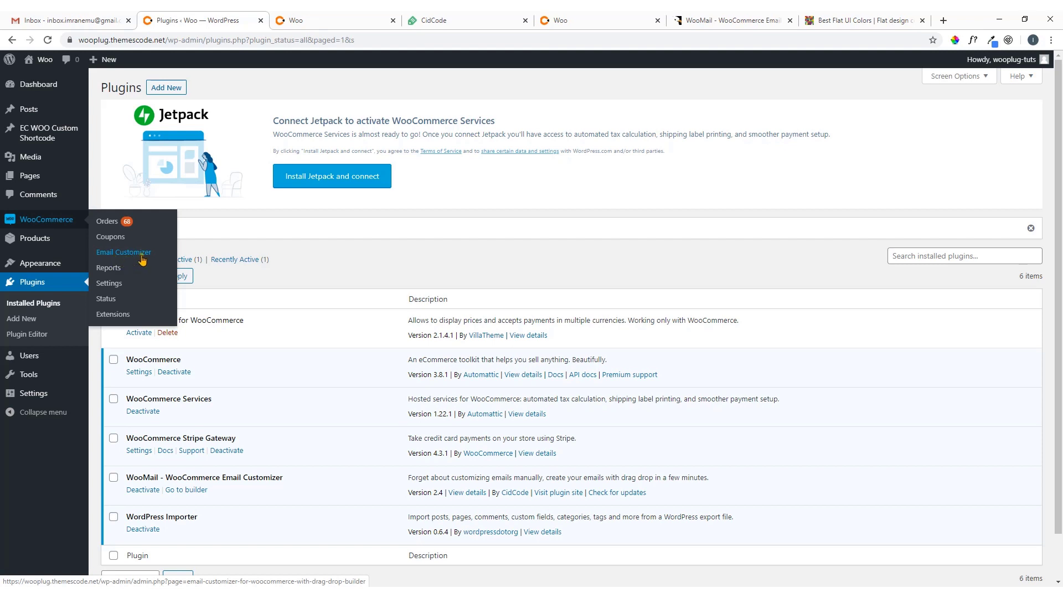
# Review the notifications list in WooCommerce Settings > Emails, then go to WooCommerce > Email Customizer.
pyautogui.click(108, 284)
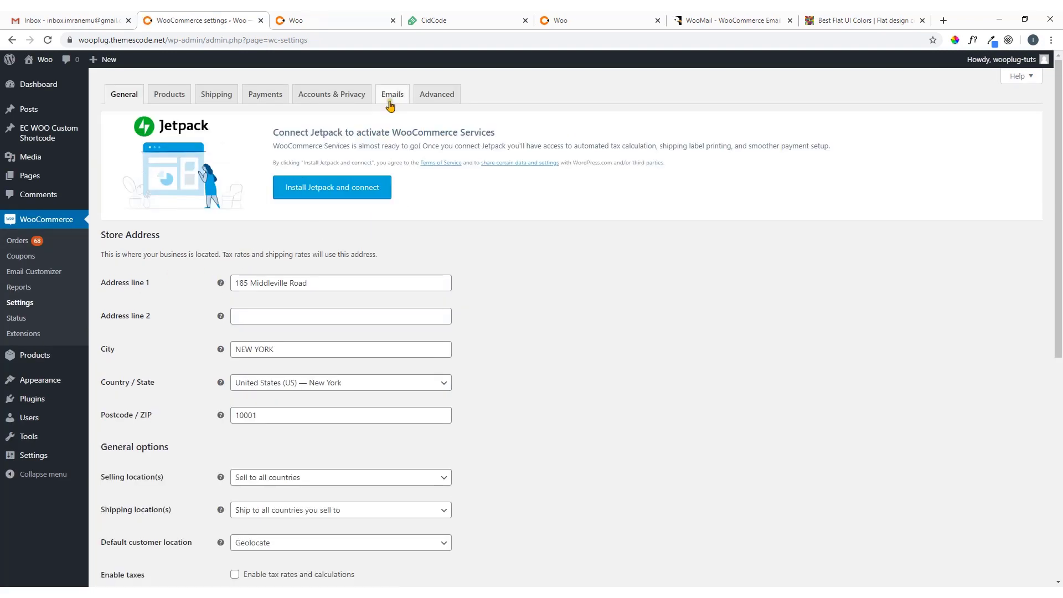
pyautogui.click(391, 100)
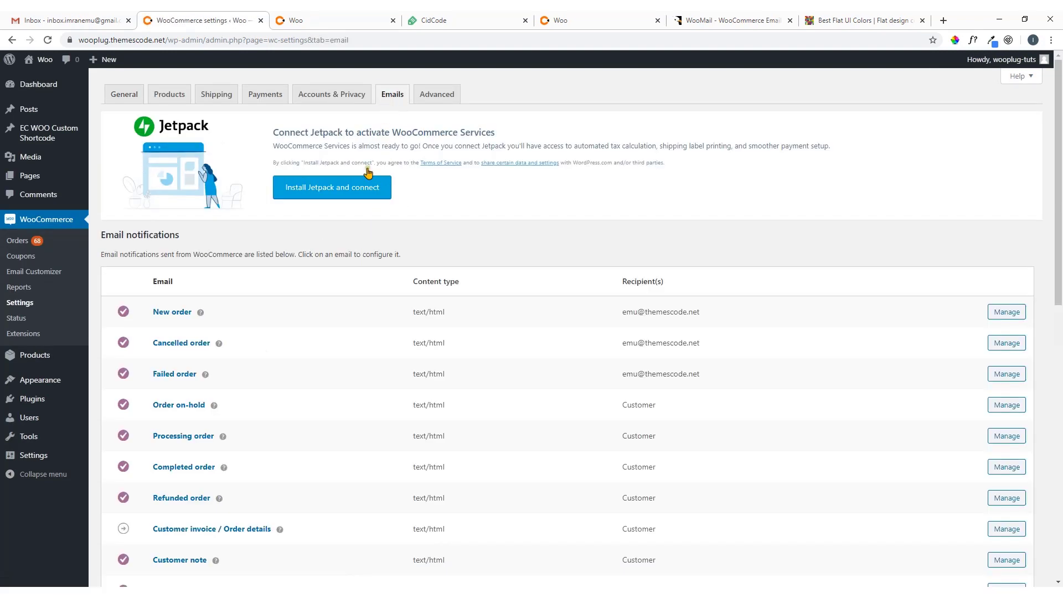
pyautogui.scroll(-3, 249, 315)
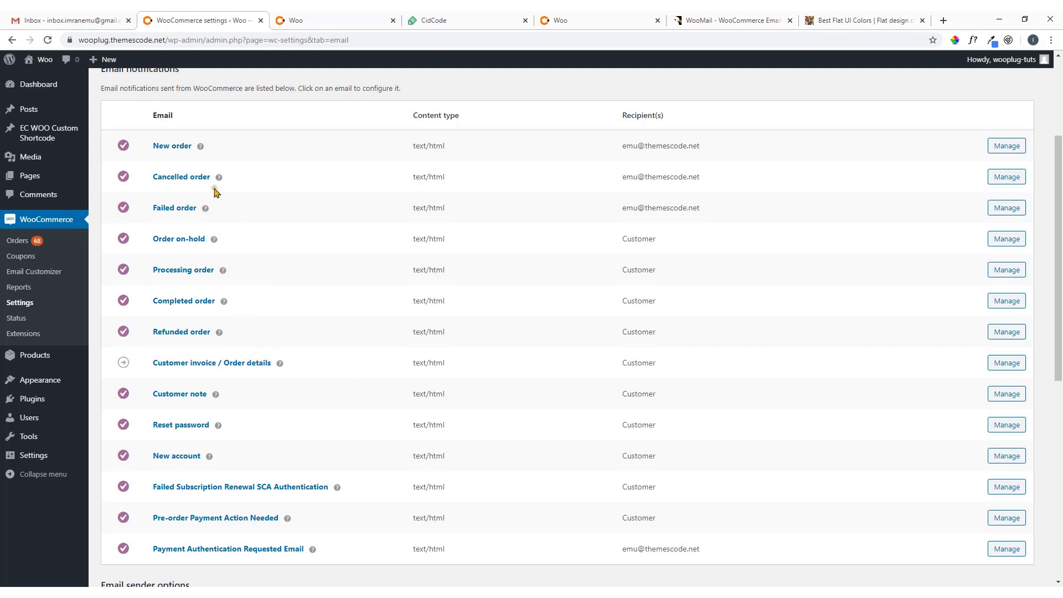
pyautogui.scroll(-5, 225, 297)
pyautogui.scroll(5, 244, 335)
pyautogui.scroll(1, 192, 117)
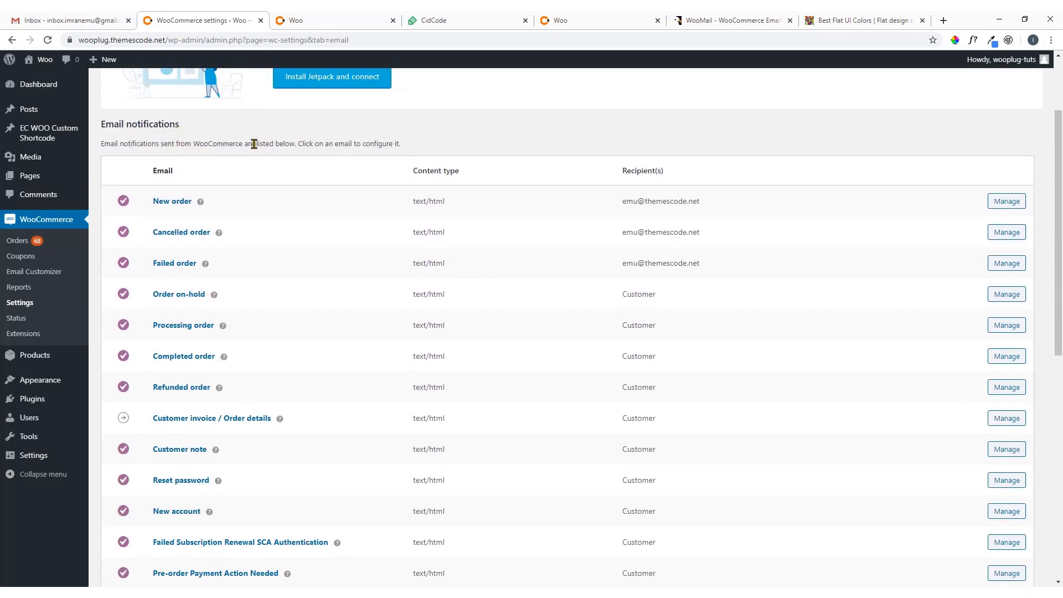
pyautogui.moveTo(406, 147); pyautogui.dragTo(106, 151)
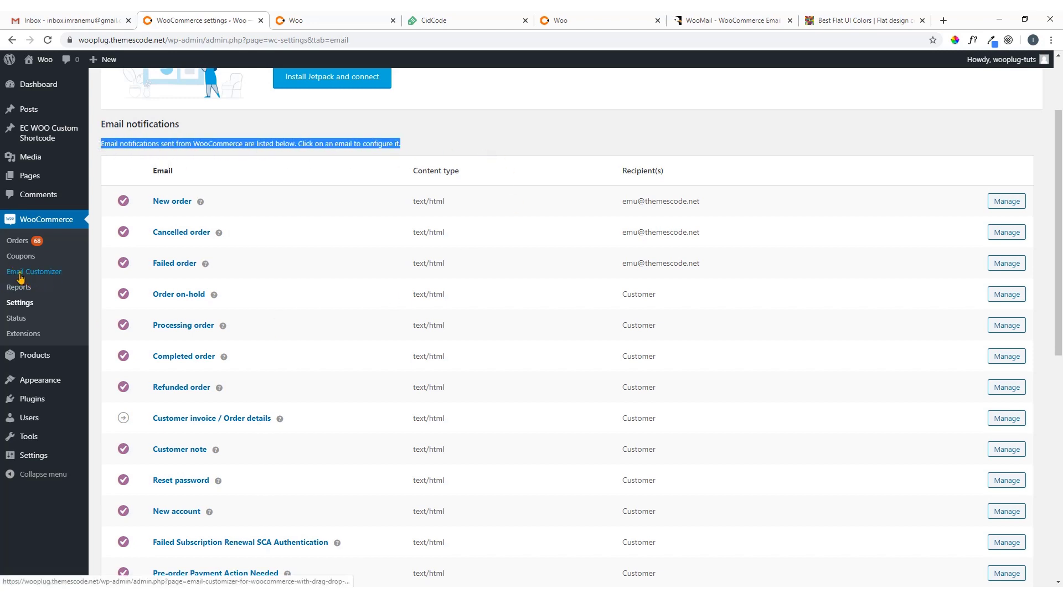
pyautogui.click(42, 274)
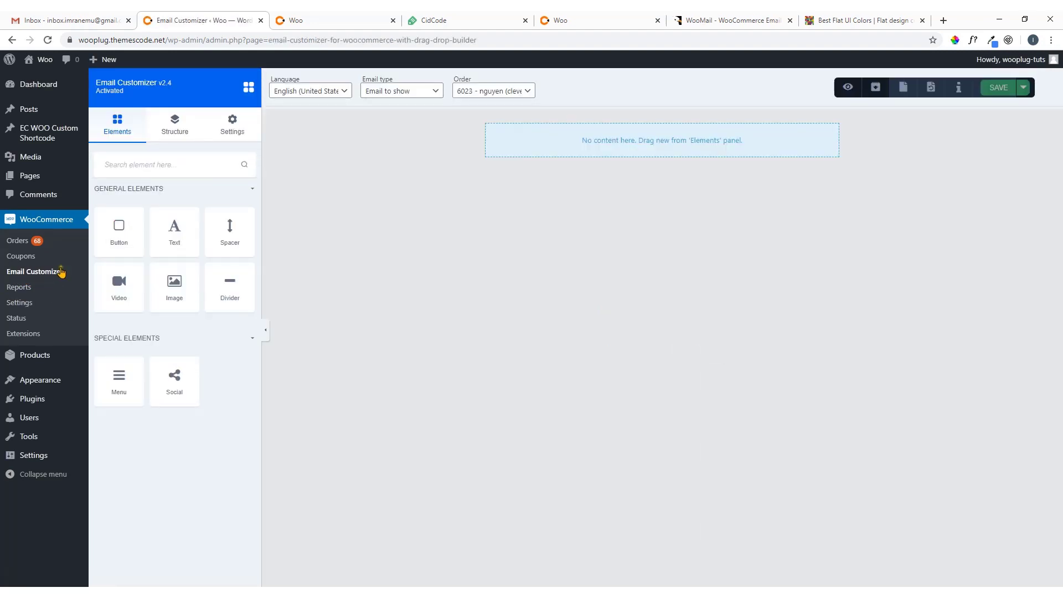
# Glance at the WooMail product page, then look over the builder's layout structures and general settings.
pyautogui.click(713, 21)
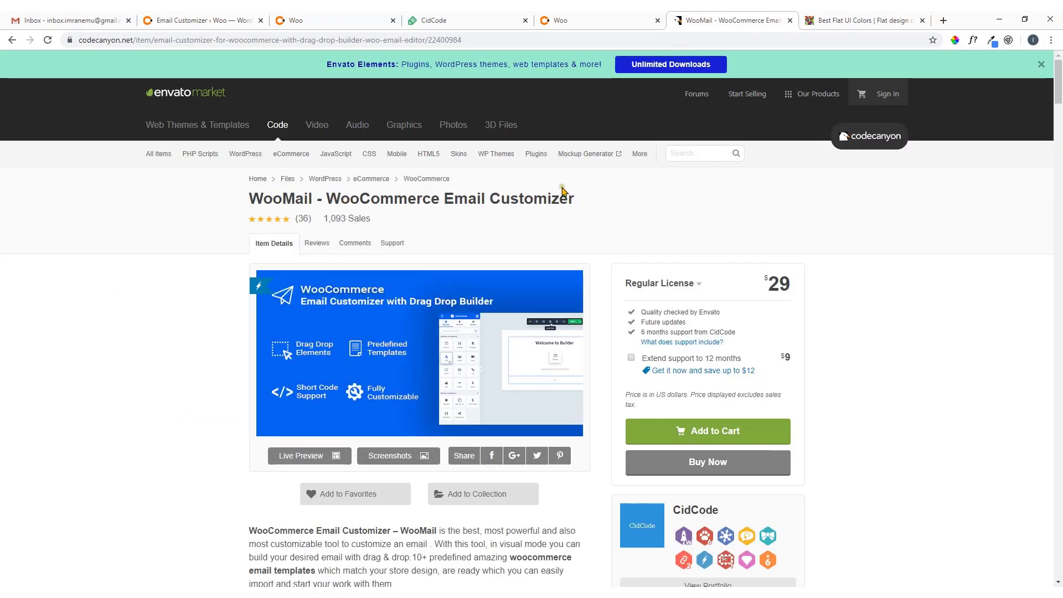
pyautogui.click(206, 17)
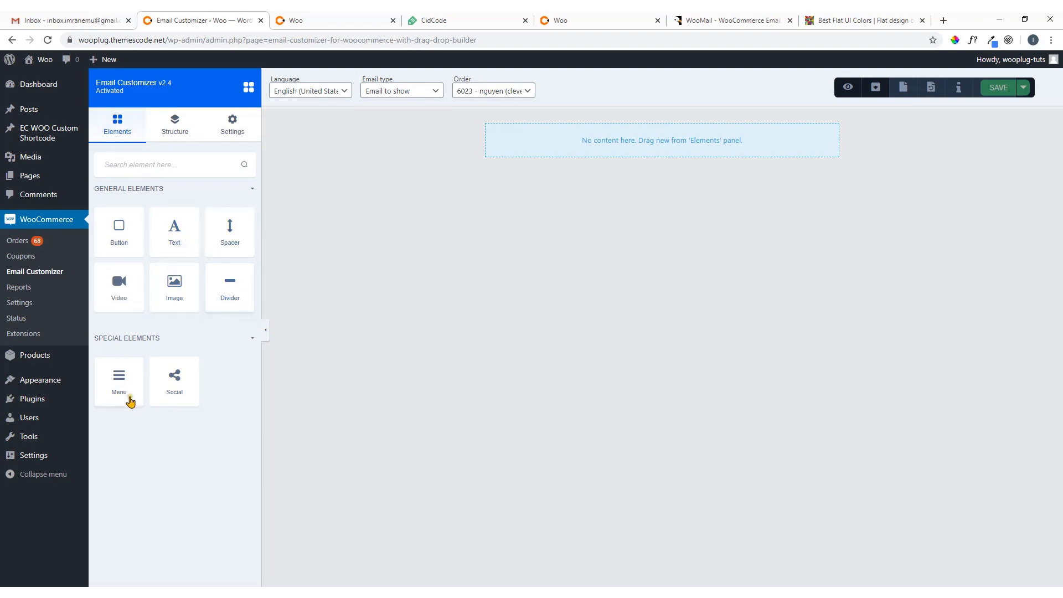
pyautogui.click(172, 126)
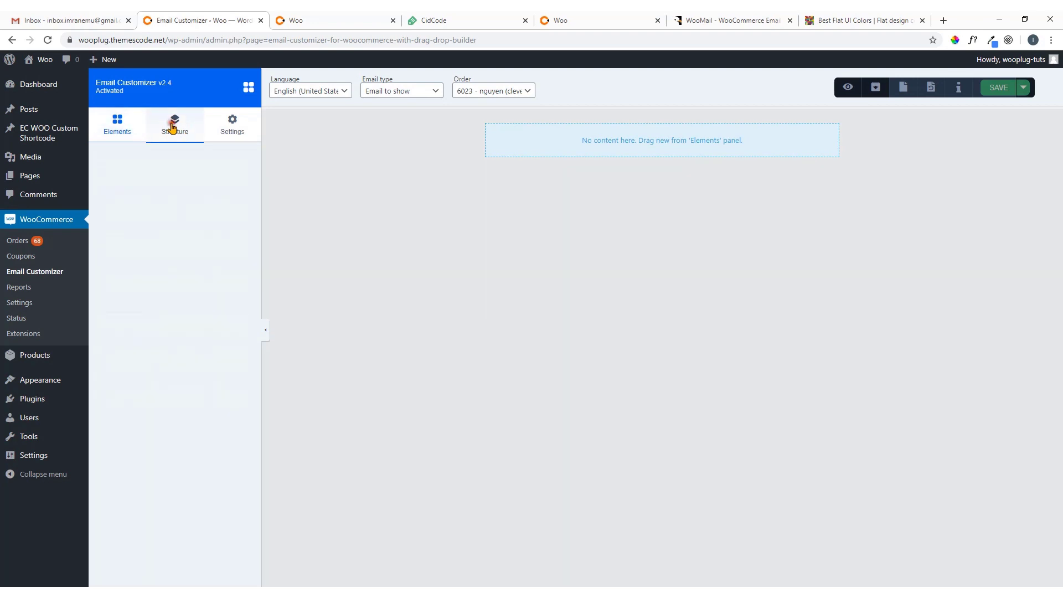
pyautogui.click(231, 129)
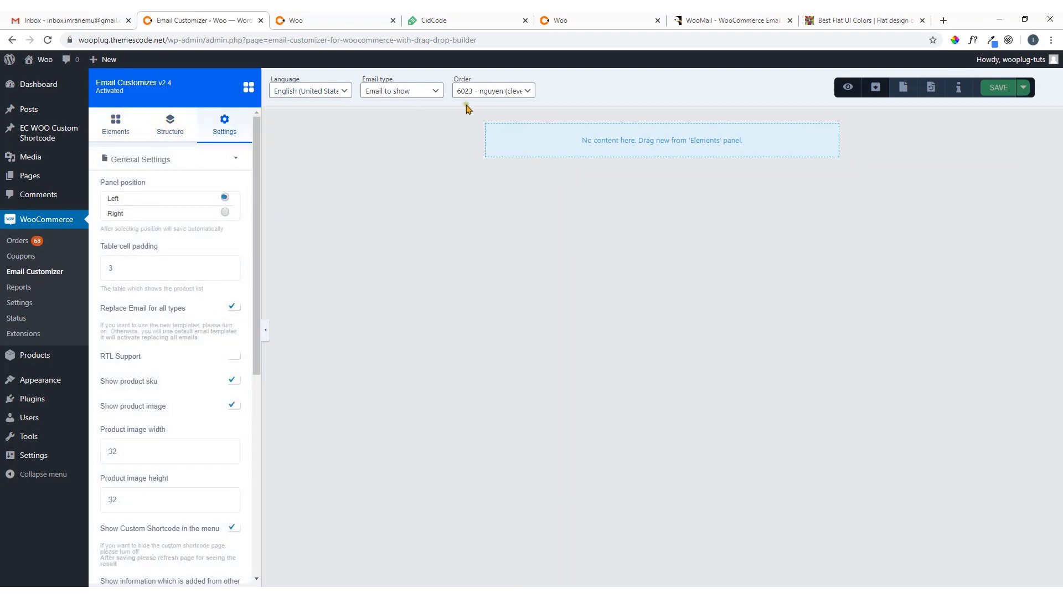
# Check the Language, Email type and Order dropdowns without changing them.
pyautogui.click(320, 93)
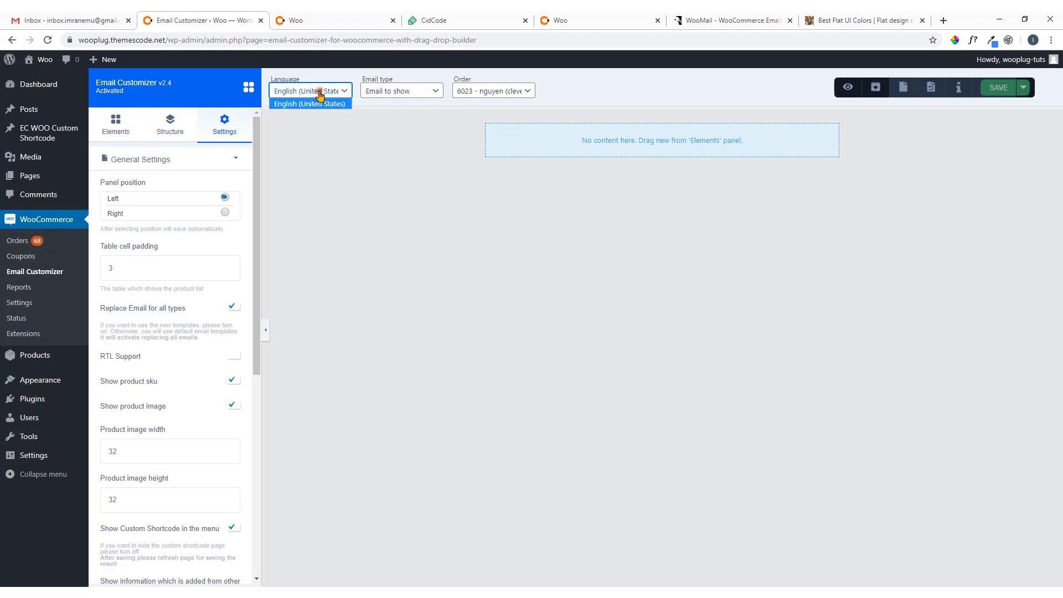
pyautogui.click(355, 184)
pyautogui.click(405, 92)
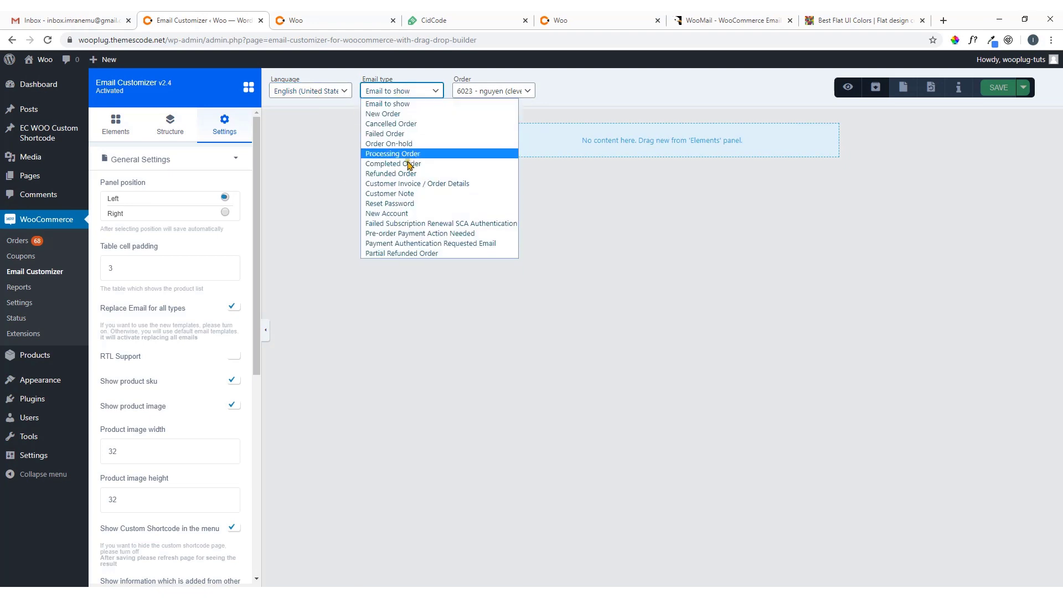
pyautogui.click(532, 95)
pyautogui.click(615, 86)
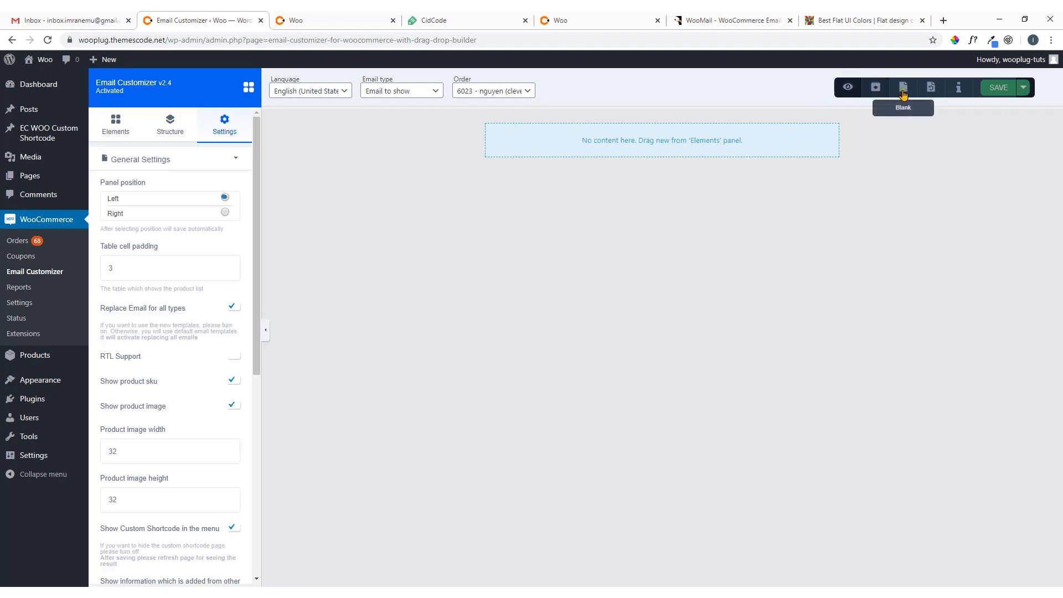
# Browse the ready-made template gallery, close it, and show the Elements panel.
pyautogui.click(933, 88)
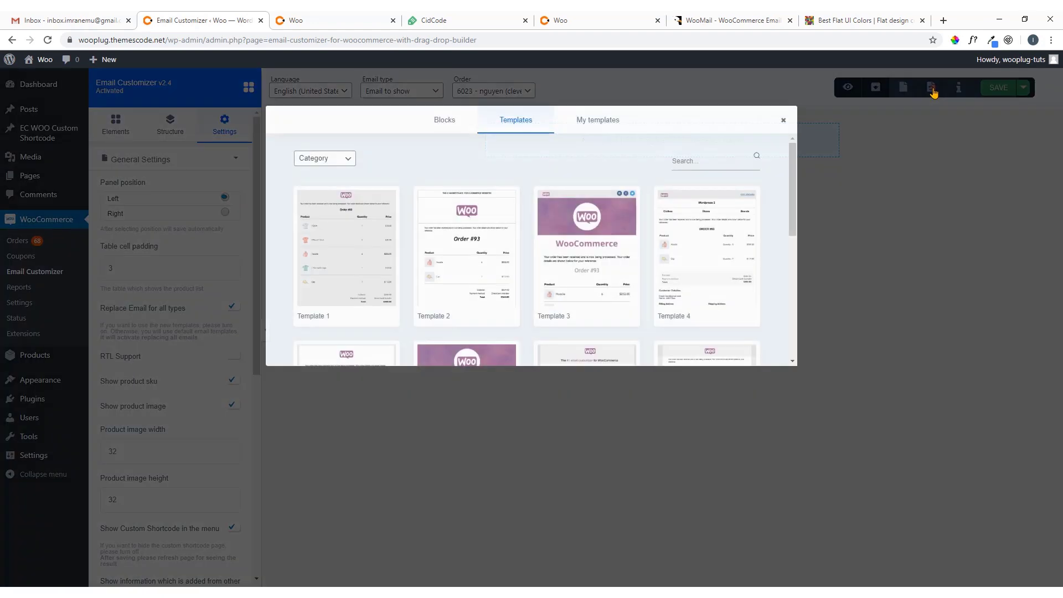
pyautogui.moveTo(559, 247)
pyautogui.scroll(-5, 558, 246)
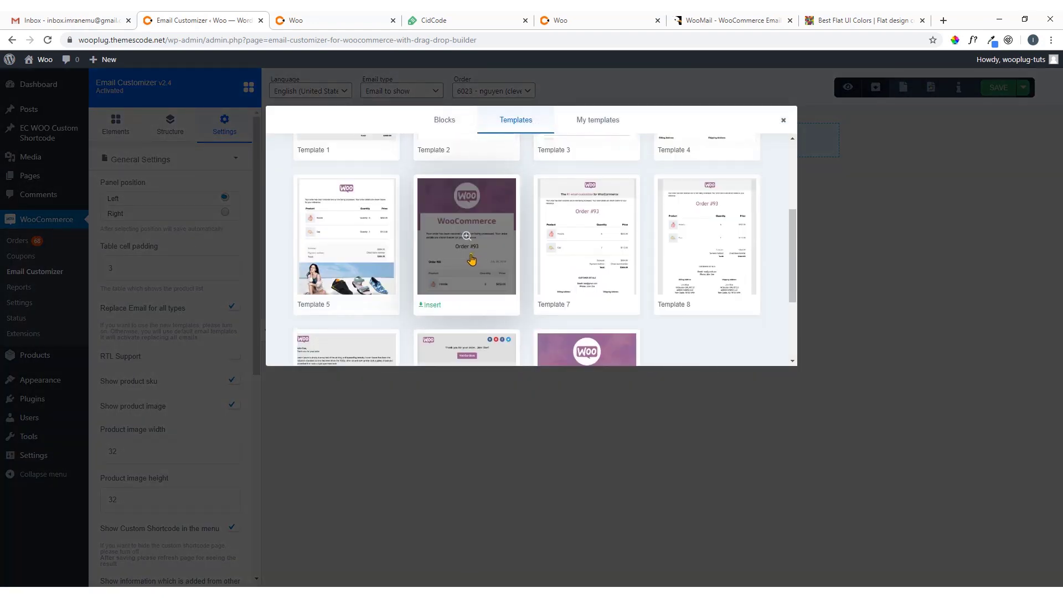
pyautogui.scroll(5, 474, 268)
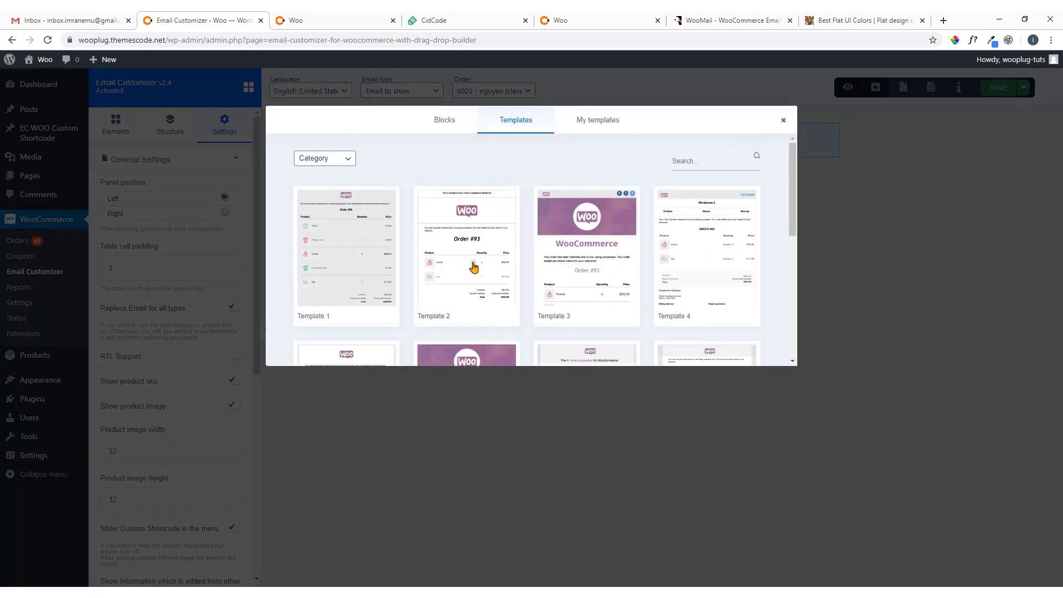
pyautogui.click(784, 121)
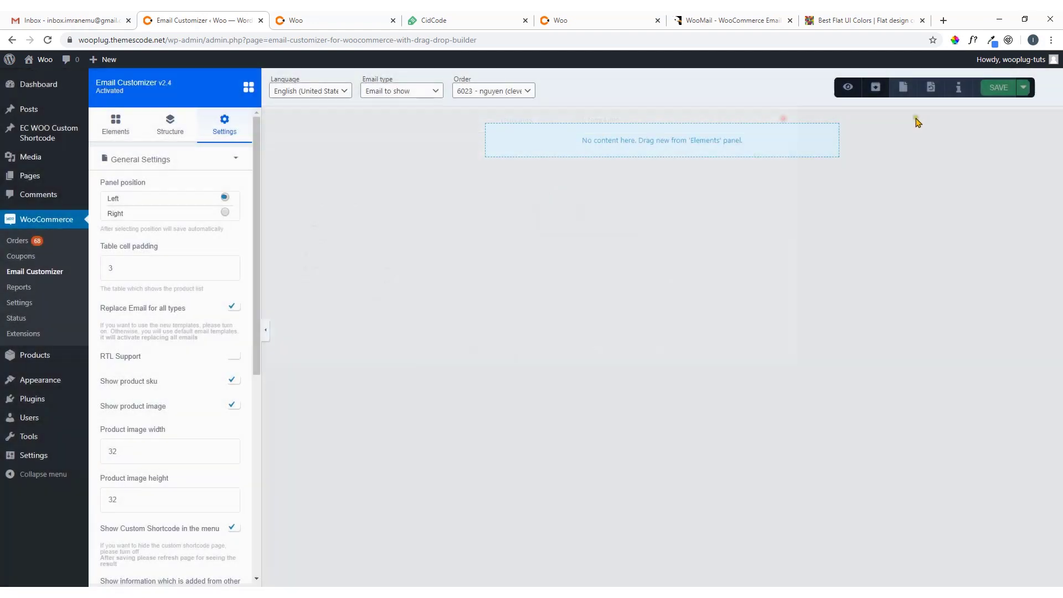
pyautogui.click(116, 123)
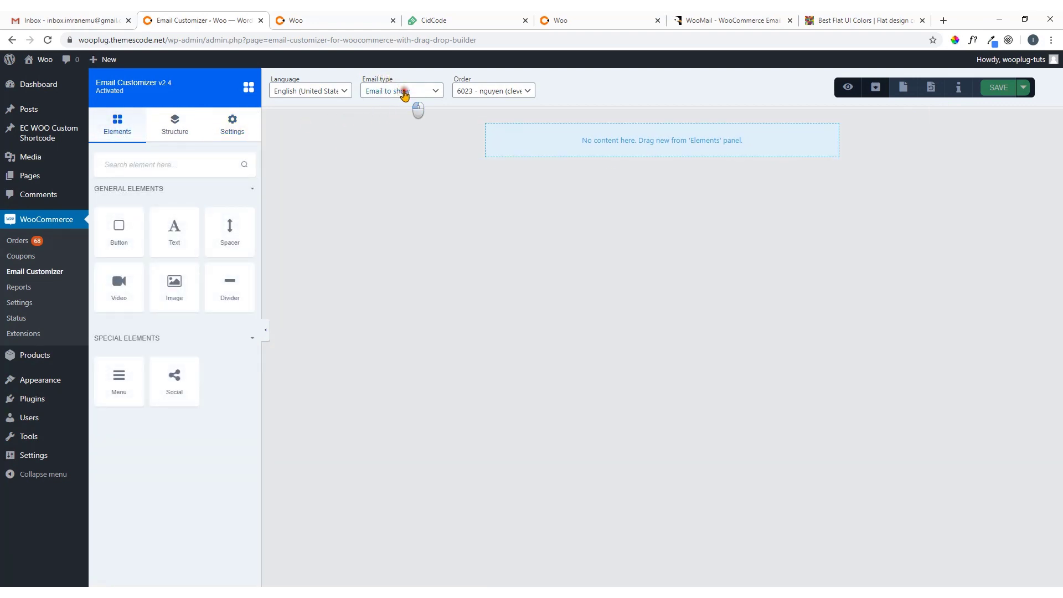
# Choose New Order as the email type and scroll through the loaded New Customer Order template.
pyautogui.click(403, 93)
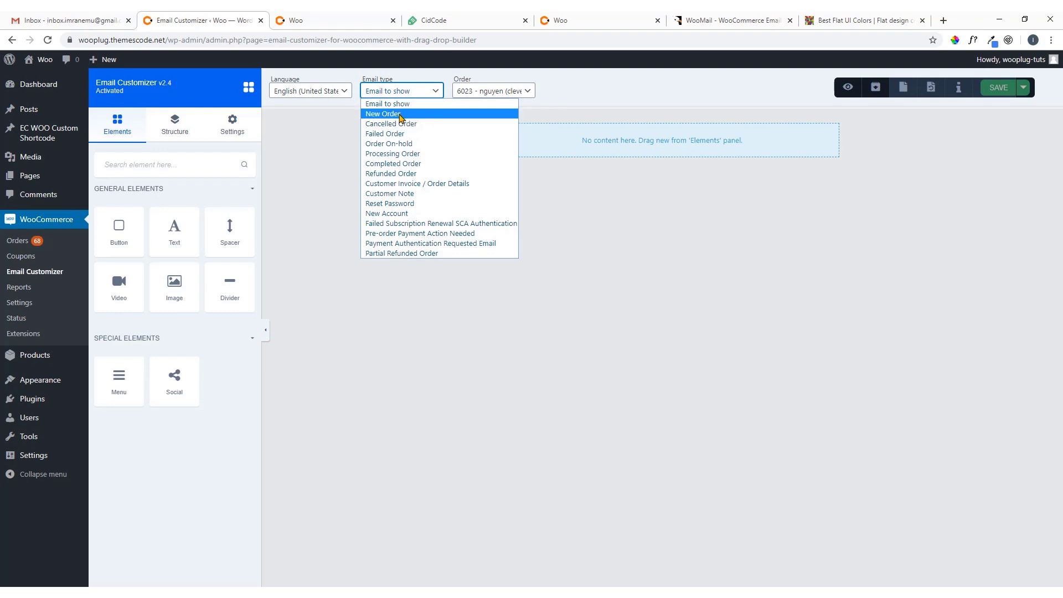
pyautogui.click(401, 115)
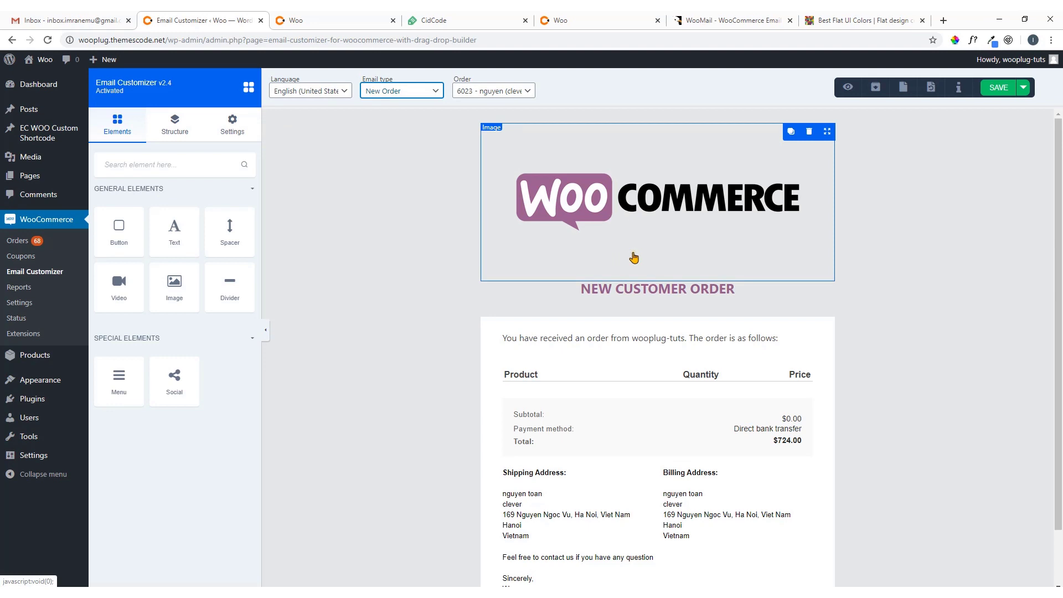
pyautogui.scroll(-2, 634, 257)
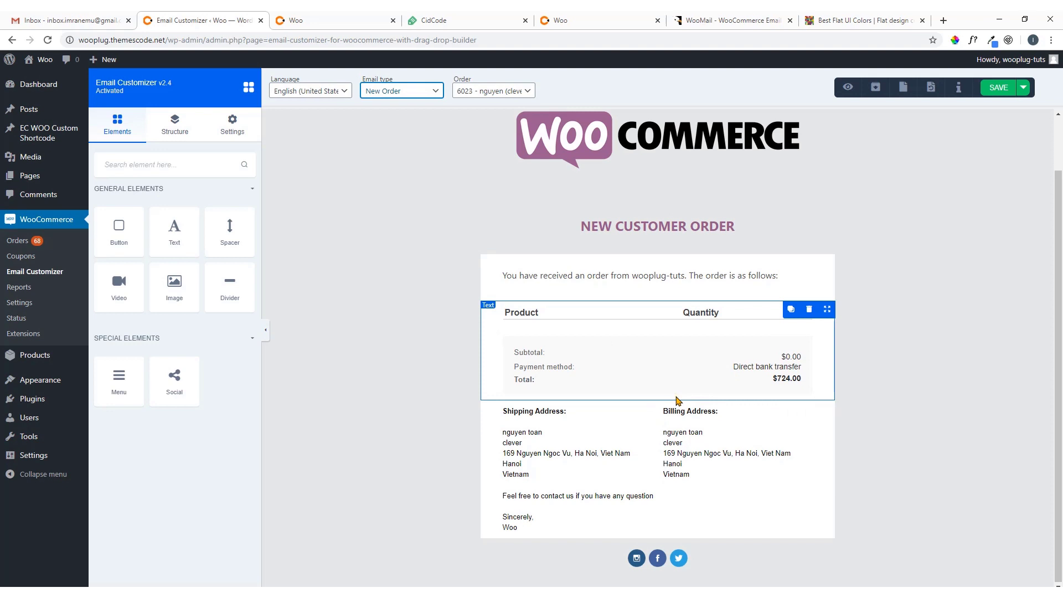
pyautogui.scroll(2, 676, 400)
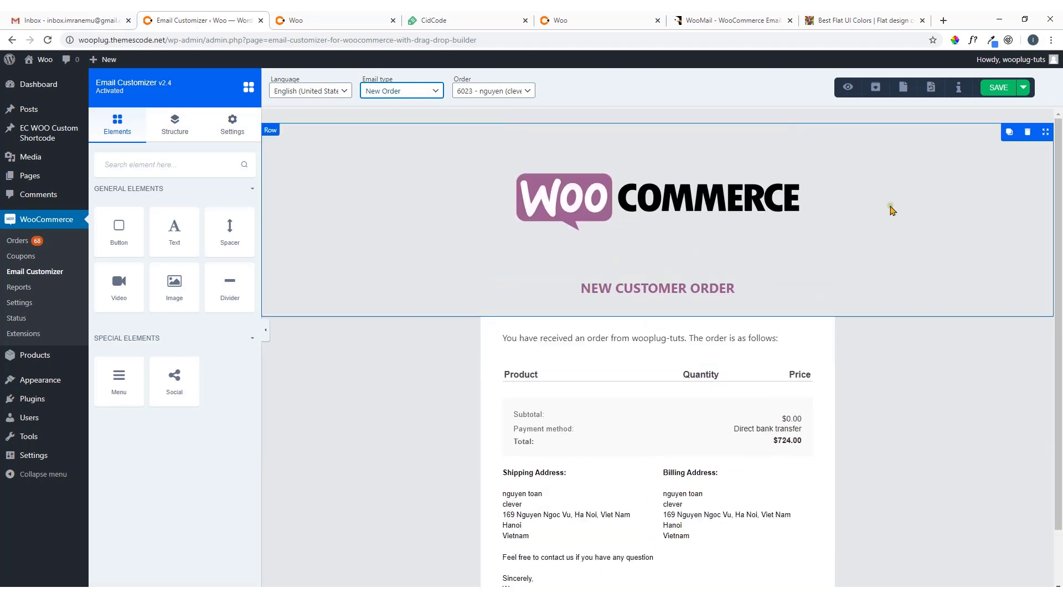
# Preview Template 3 from the template gallery, then go back to the gallery.
pyautogui.click(932, 89)
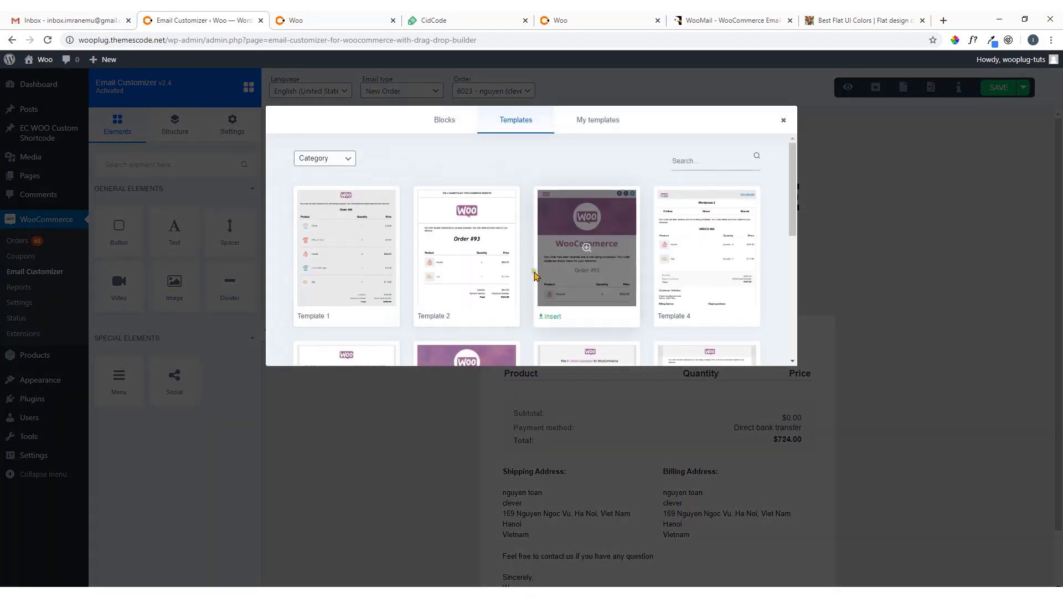
pyautogui.scroll(-3, 732, 283)
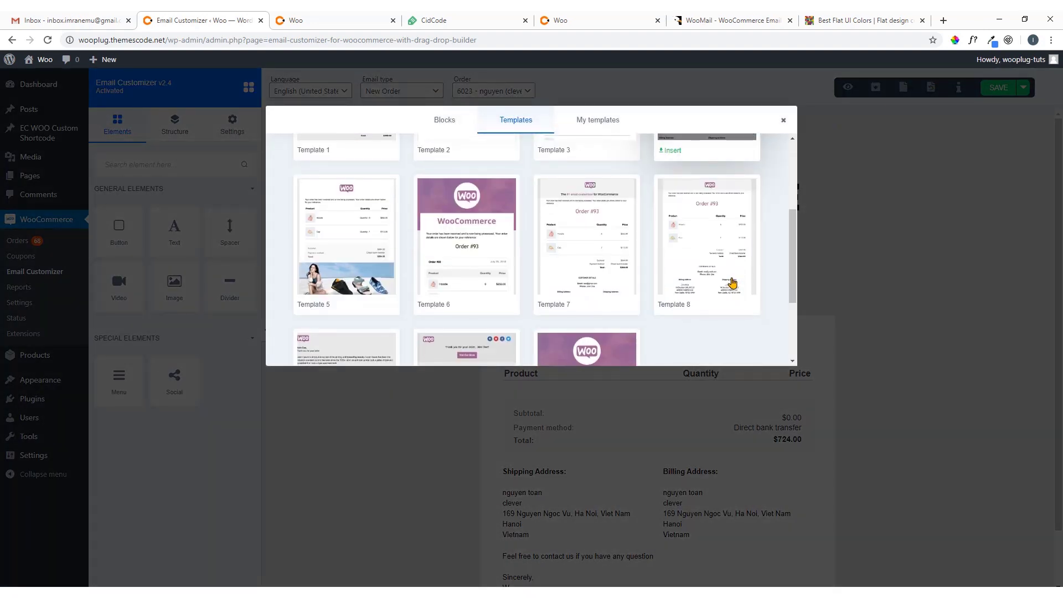
pyautogui.scroll(-3, 694, 283)
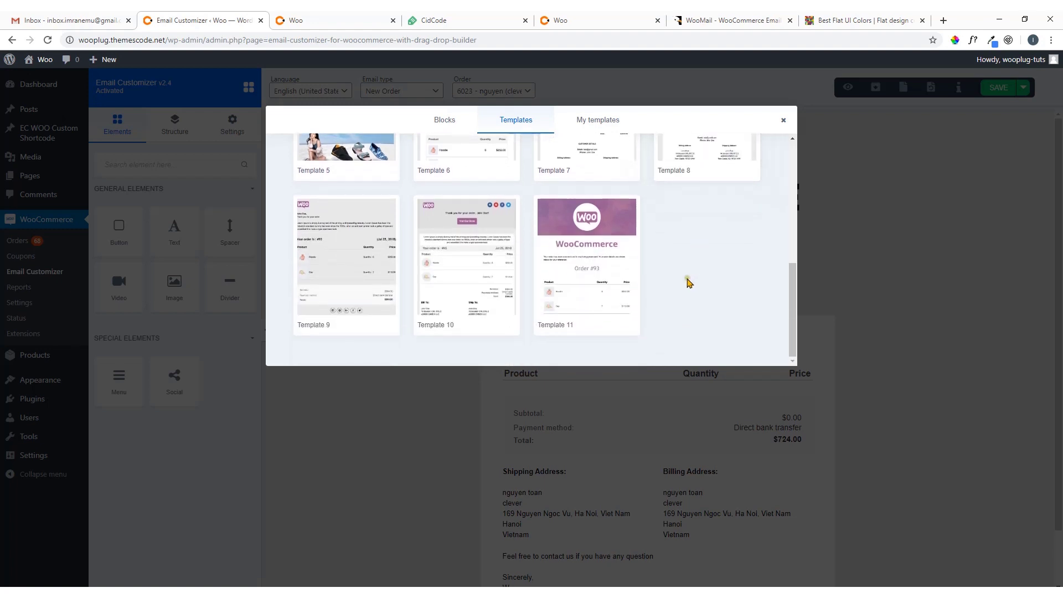
pyautogui.scroll(6, 685, 284)
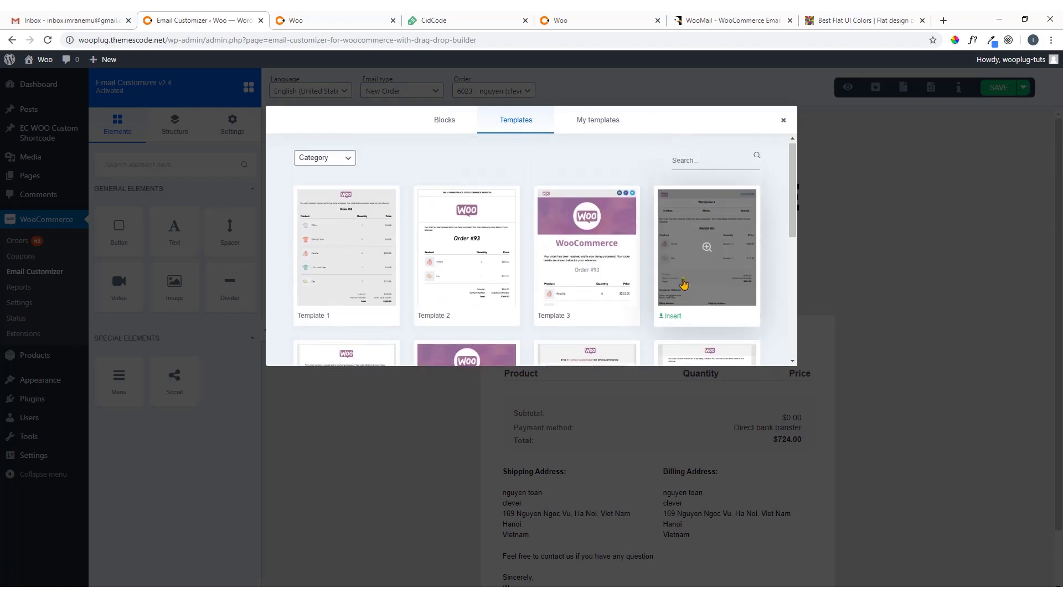
pyautogui.click(587, 256)
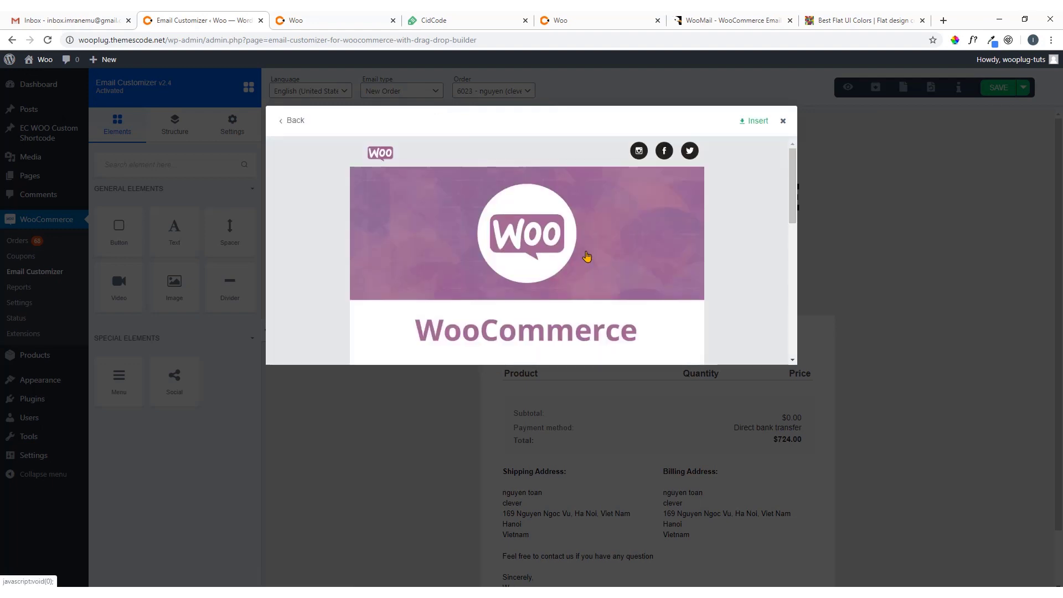
pyautogui.scroll(-5, 542, 263)
pyautogui.scroll(5, 542, 262)
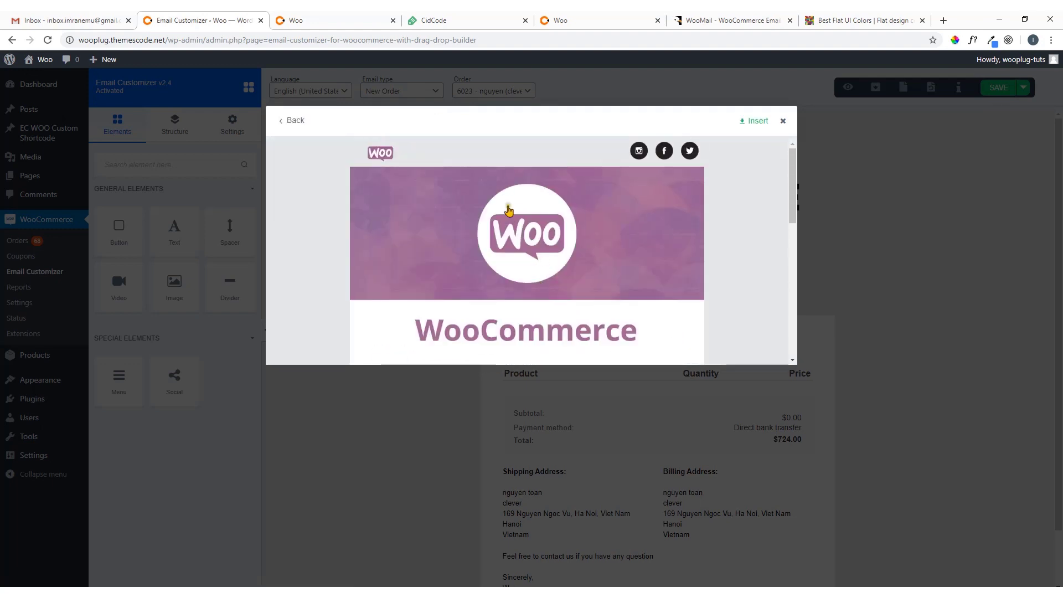
pyautogui.scroll(-10, 582, 244)
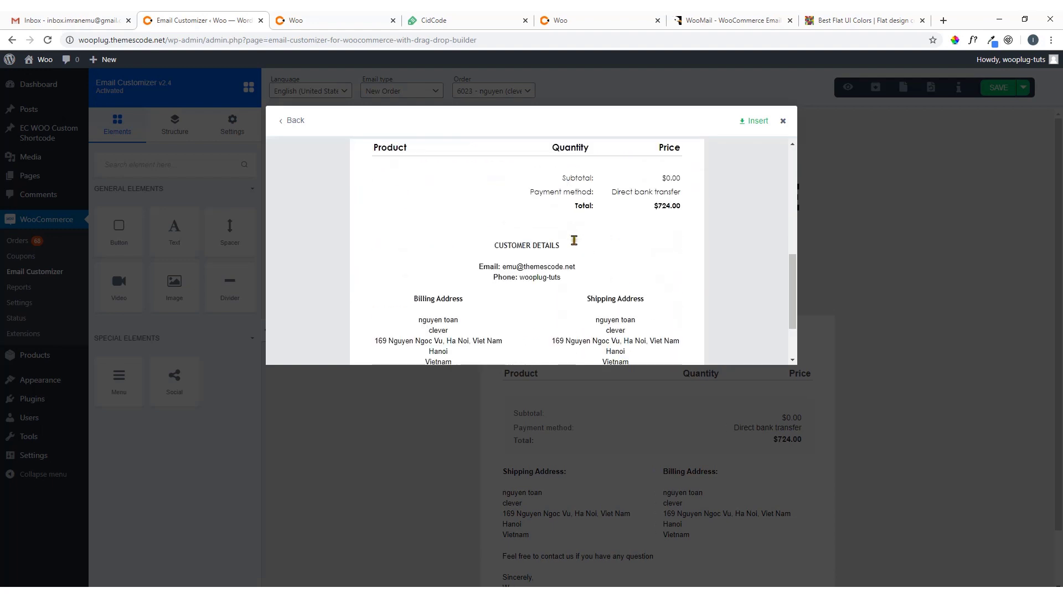
pyautogui.scroll(10, 574, 249)
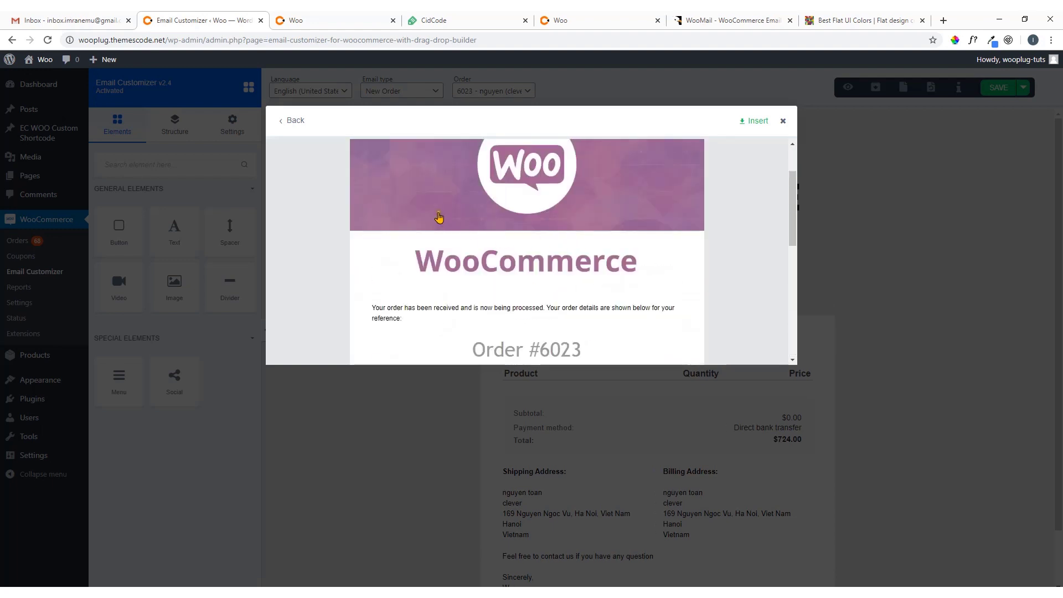
pyautogui.click(292, 120)
# Preview Template 11 and insert it into the New Order email.
pyautogui.scroll(-2, 717, 266)
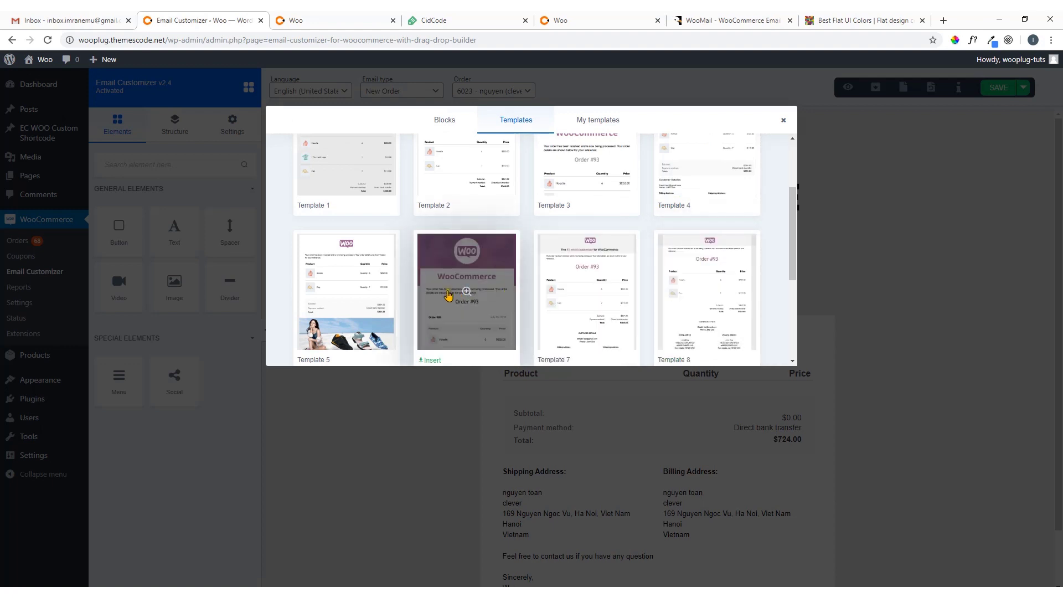
pyautogui.scroll(-2, 463, 221)
pyautogui.scroll(-2, 467, 206)
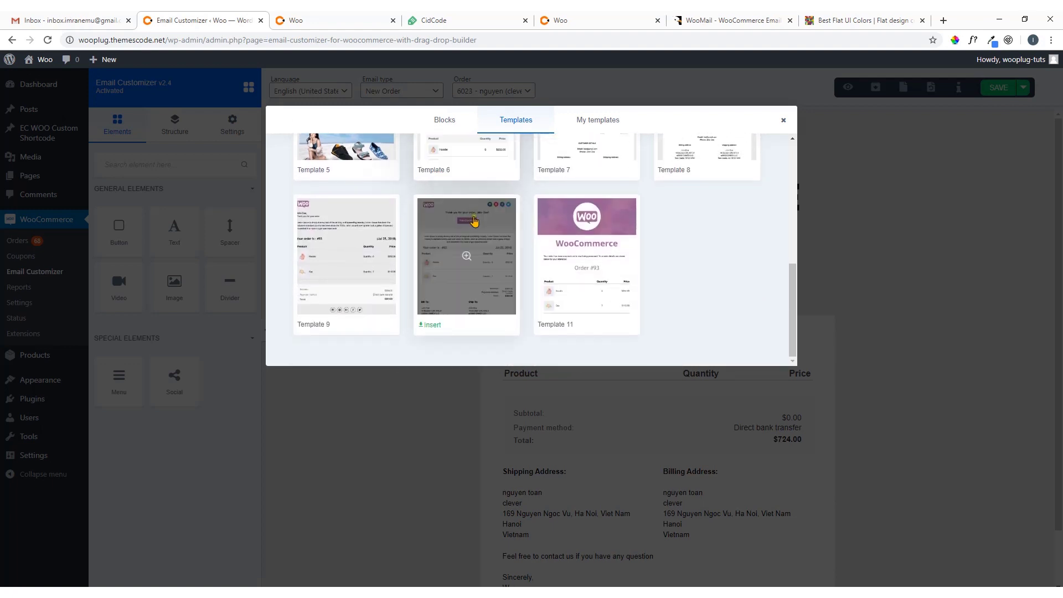
pyautogui.click(586, 257)
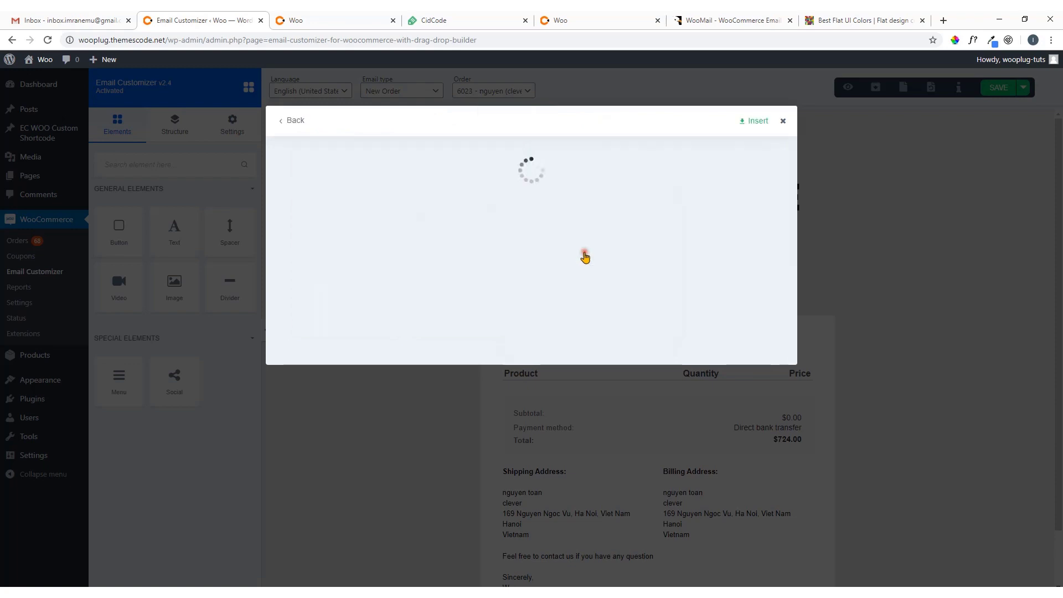
pyautogui.scroll(-5, 590, 257)
pyautogui.scroll(-2, 592, 258)
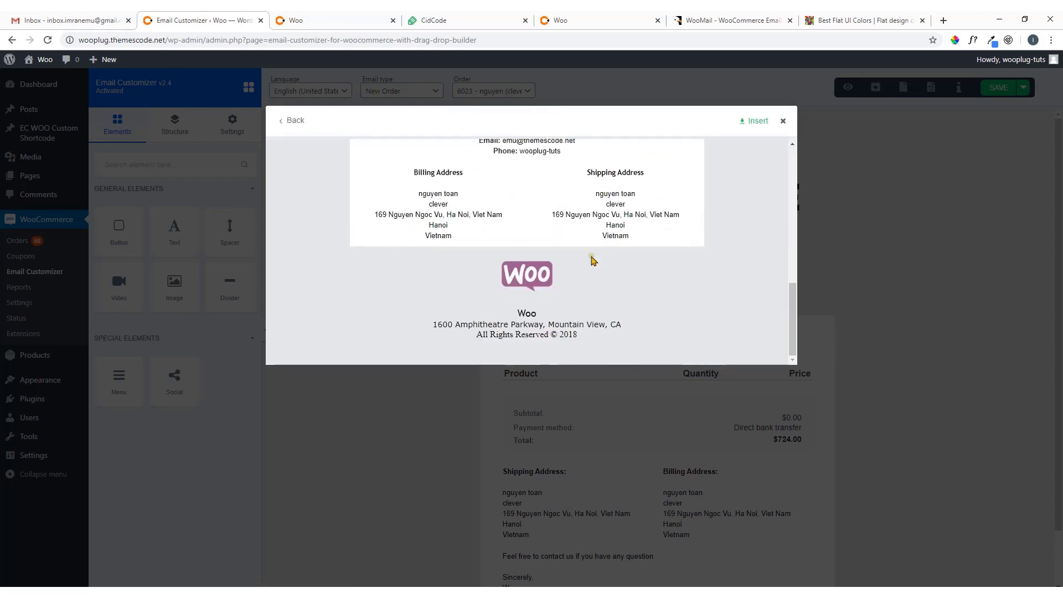
pyautogui.scroll(10, 593, 256)
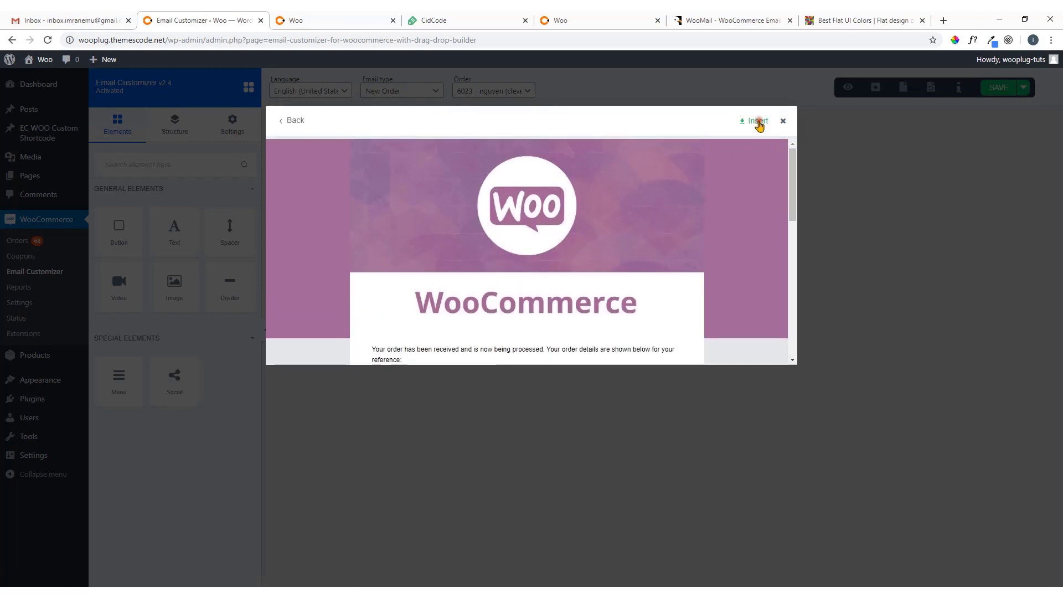
pyautogui.click(758, 121)
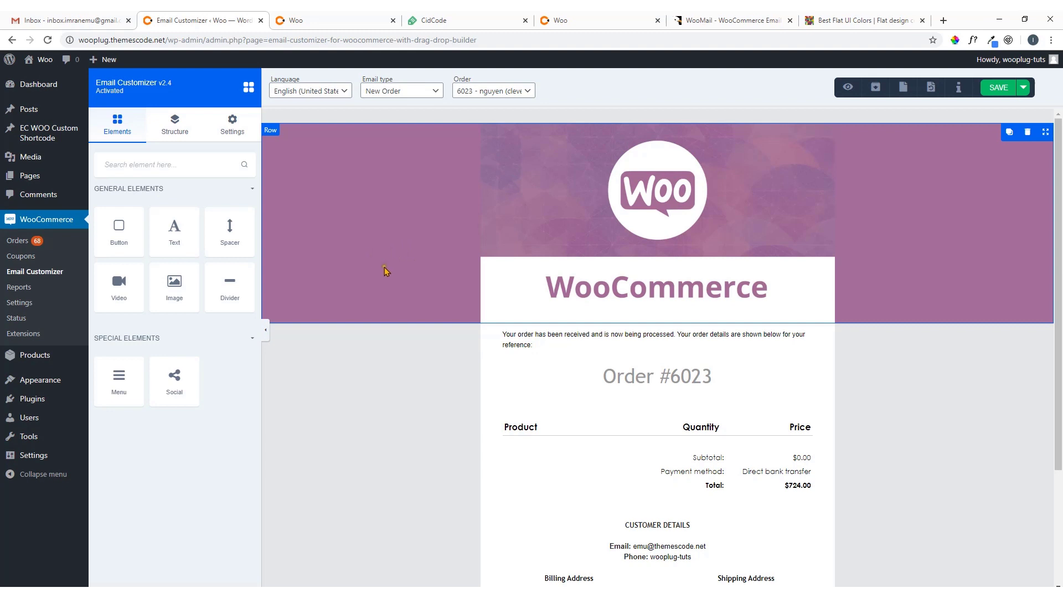
pyautogui.scroll(-3, 637, 337)
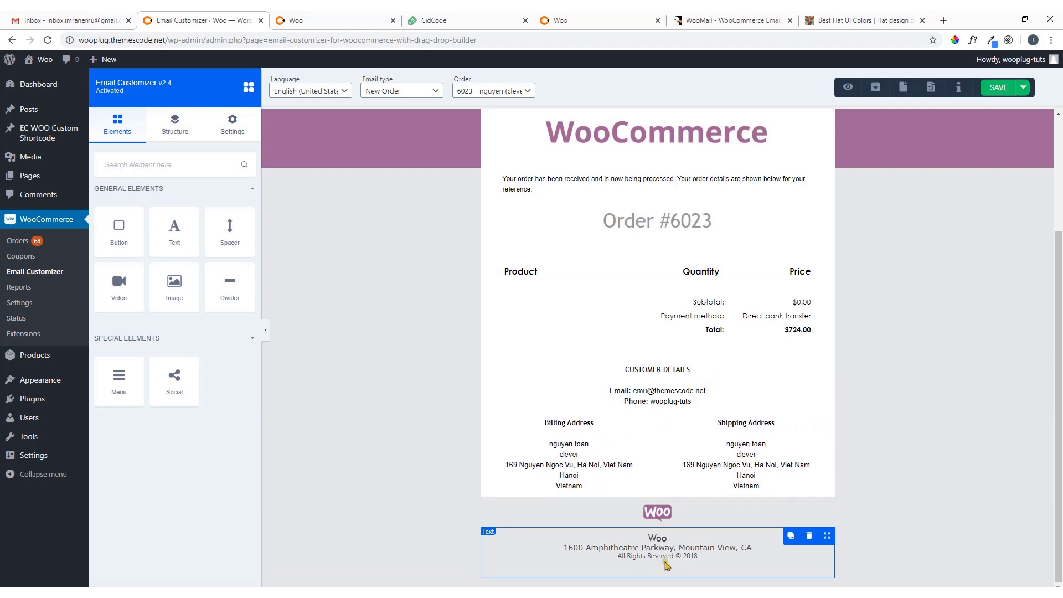
pyautogui.scroll(3, 915, 425)
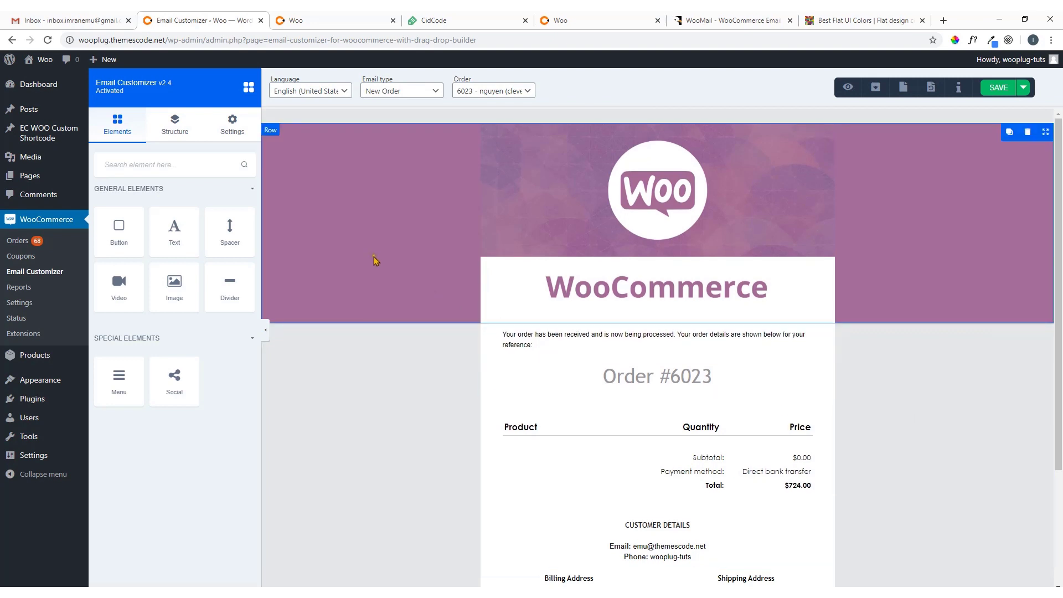
# Select the header row and copy colour code 34495E from the Flat Colors UI page.
pyautogui.click(364, 239)
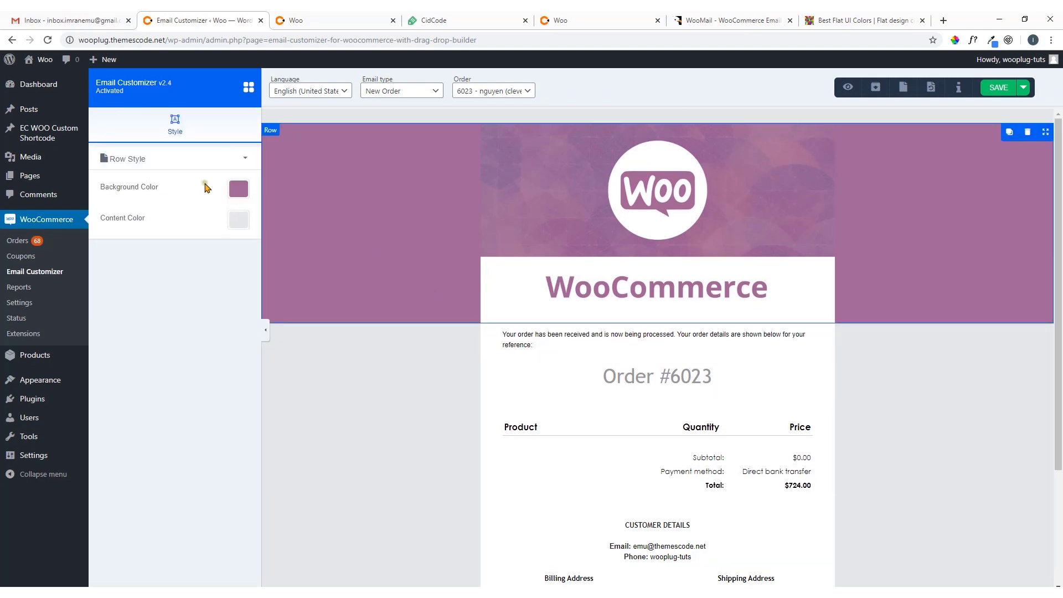
pyautogui.click(814, 19)
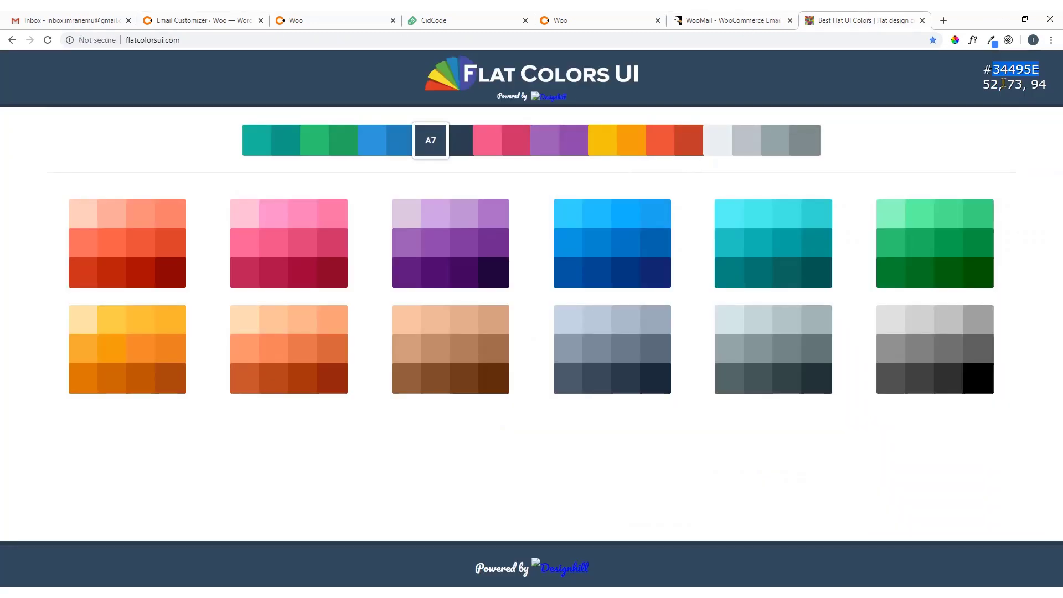
pyautogui.doubleClick(1035, 70)
pyautogui.rightClick(1036, 70)
pyautogui.click(1038, 79)
# Apply #34495E as the header row's background colour.
pyautogui.hotkey('ctrl', '2')
pyautogui.click(239, 188)
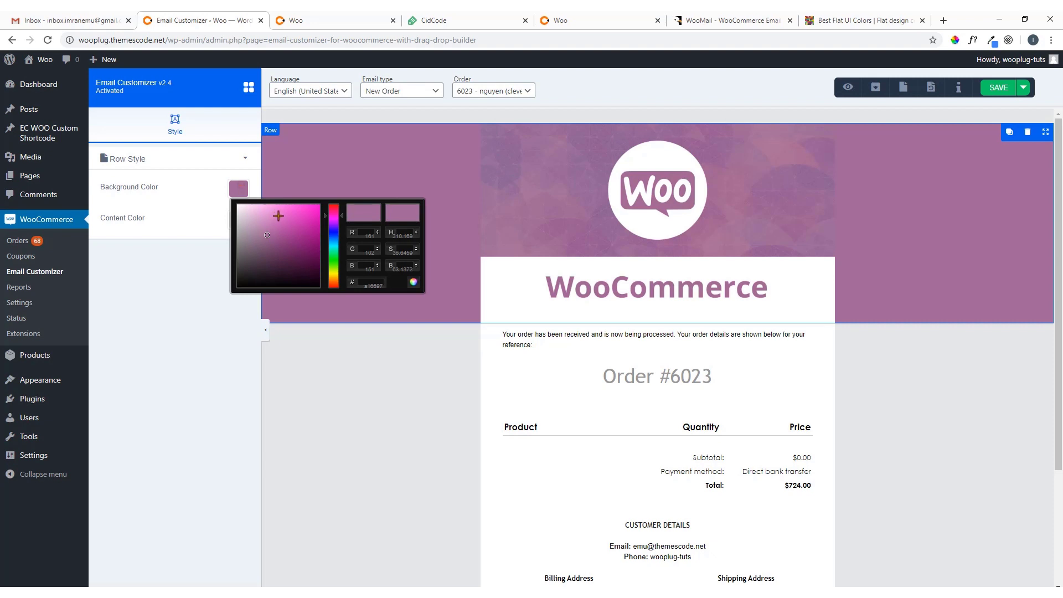
pyautogui.doubleClick(366, 287)
pyautogui.press('Return')
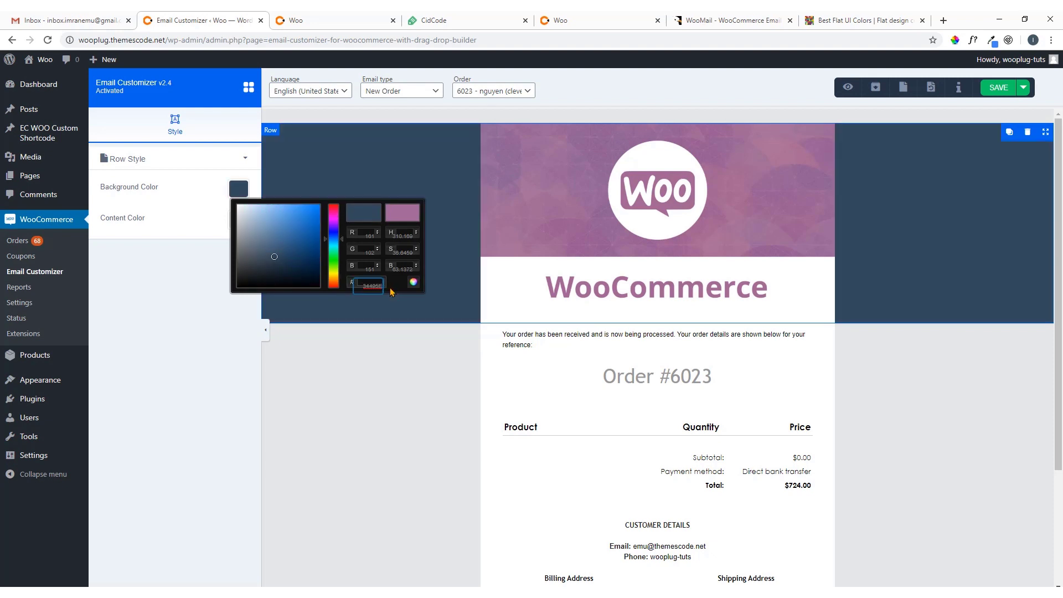
pyautogui.click(372, 381)
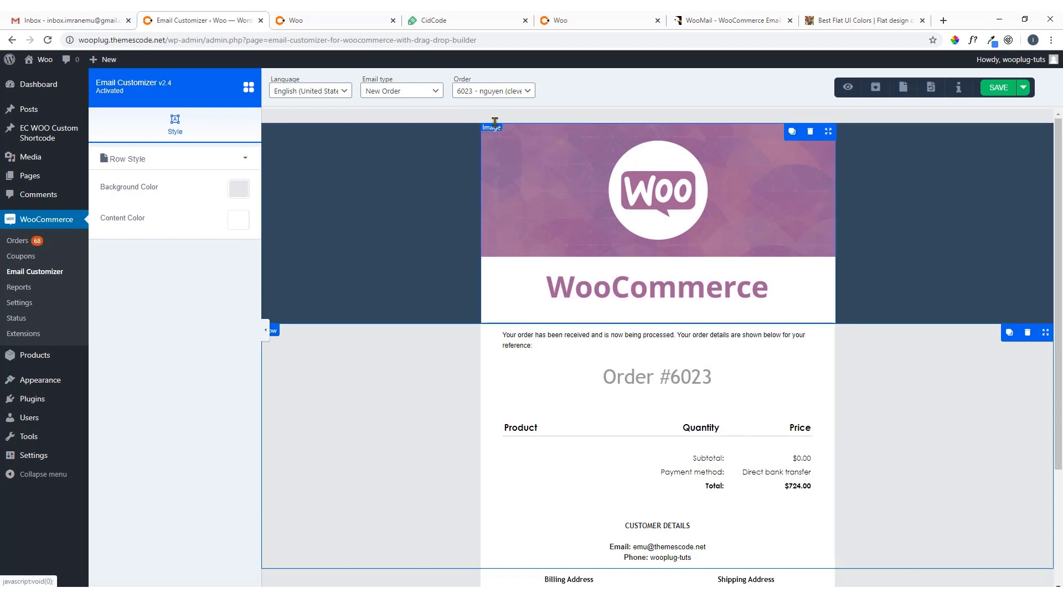
# Swap the header image for sale-tag.jpg from the Media Library.
pyautogui.click(556, 196)
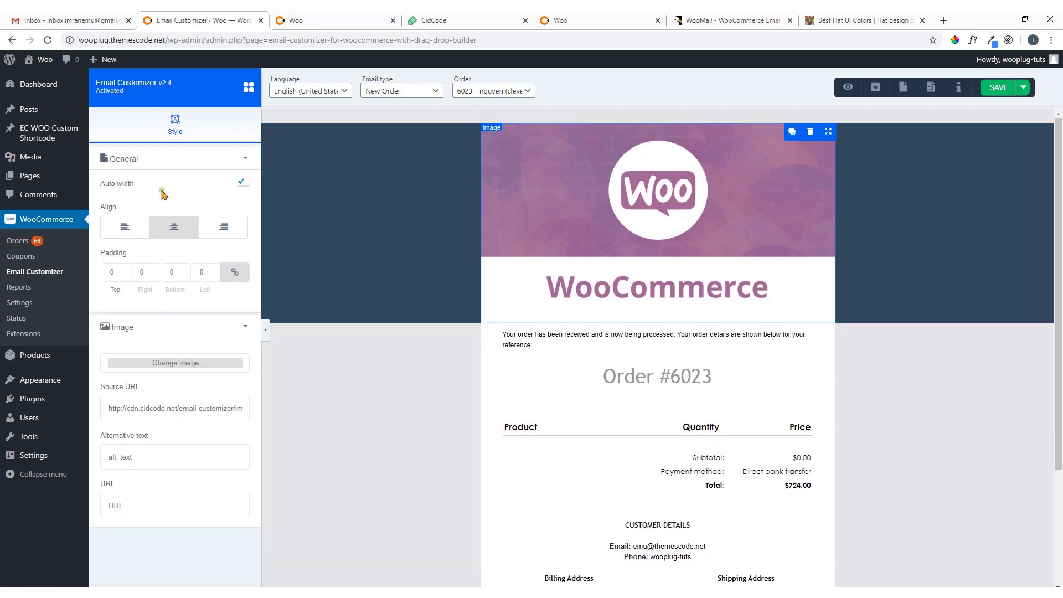
pyautogui.click(177, 368)
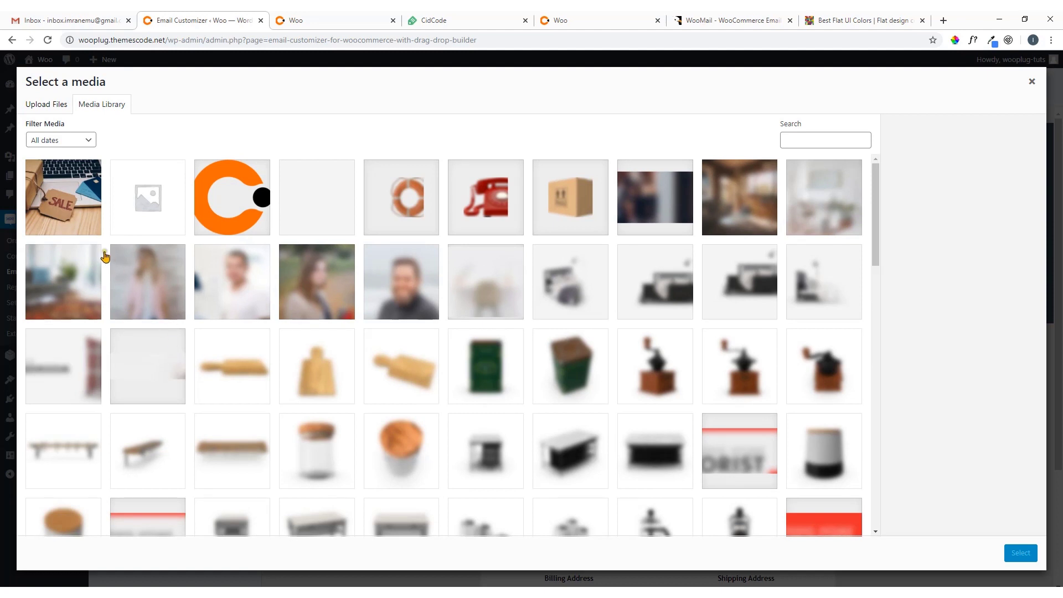
pyautogui.click(61, 215)
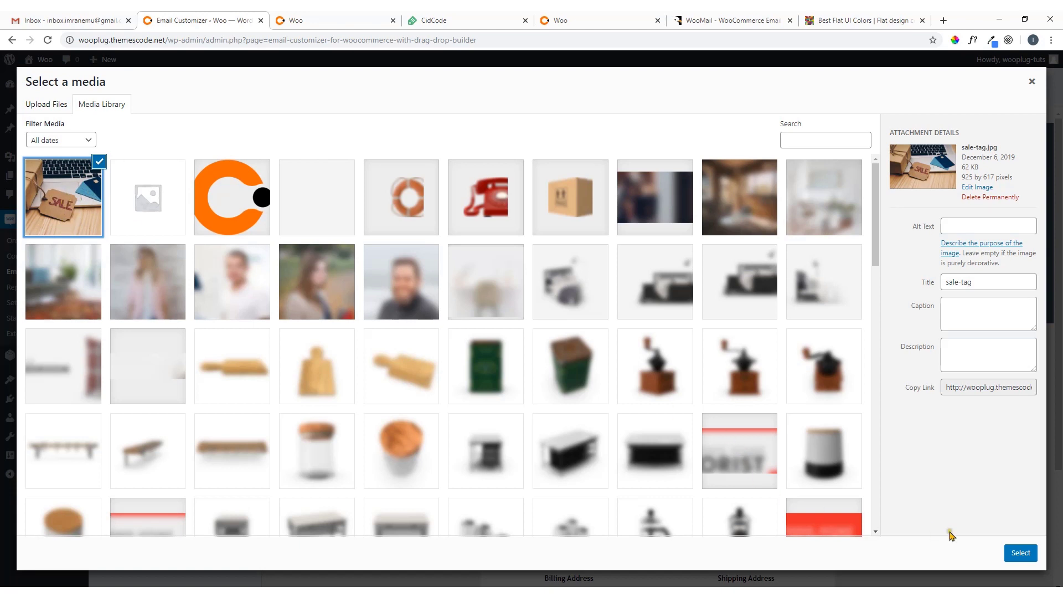
pyautogui.click(1020, 554)
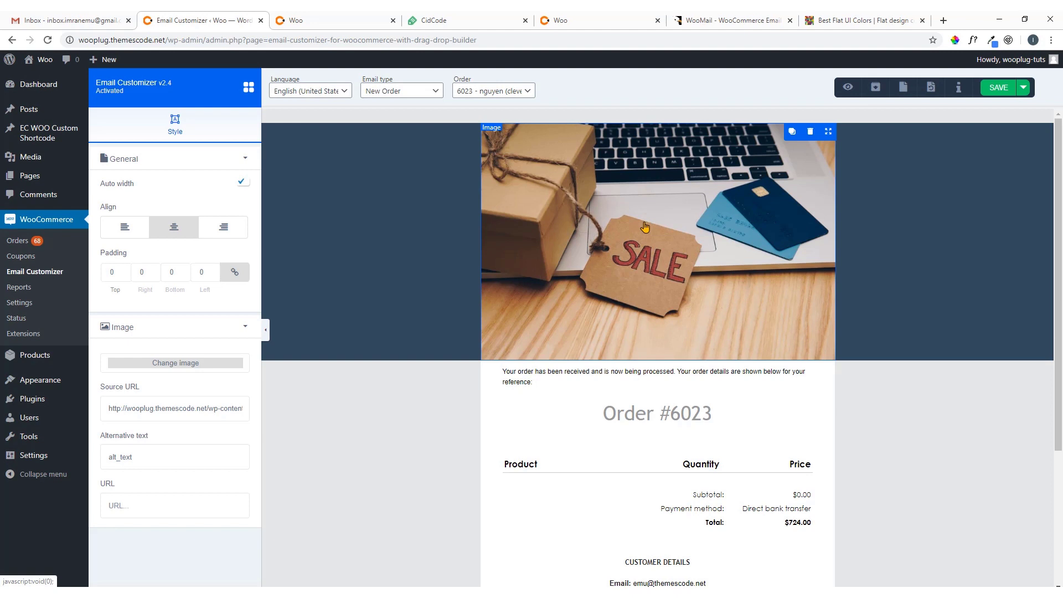
# Select the intro paragraph text, apply a text colour and set its size to 14px.
pyautogui.click(368, 534)
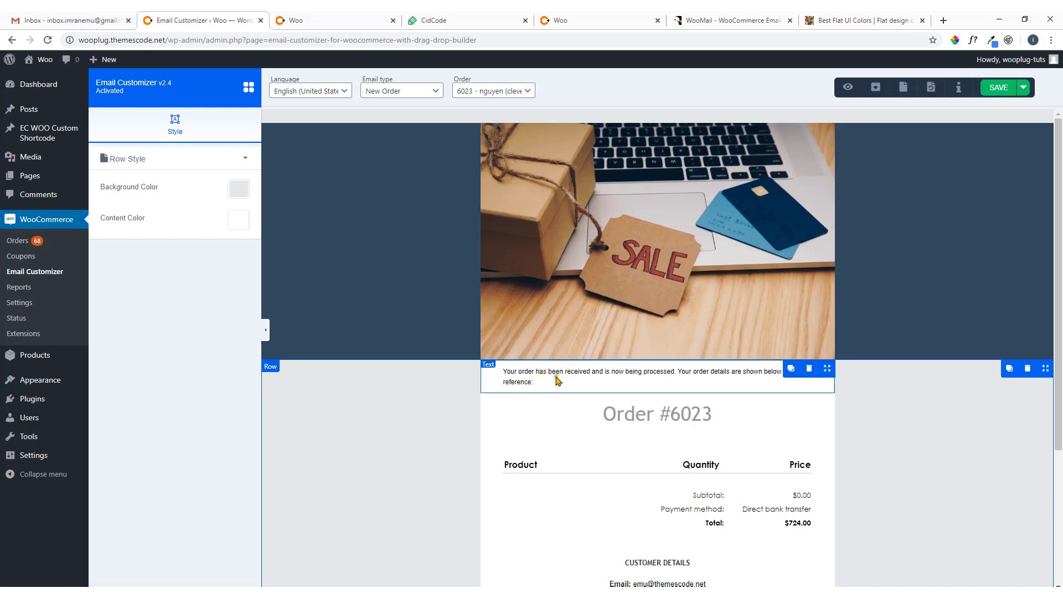
pyautogui.click(684, 377)
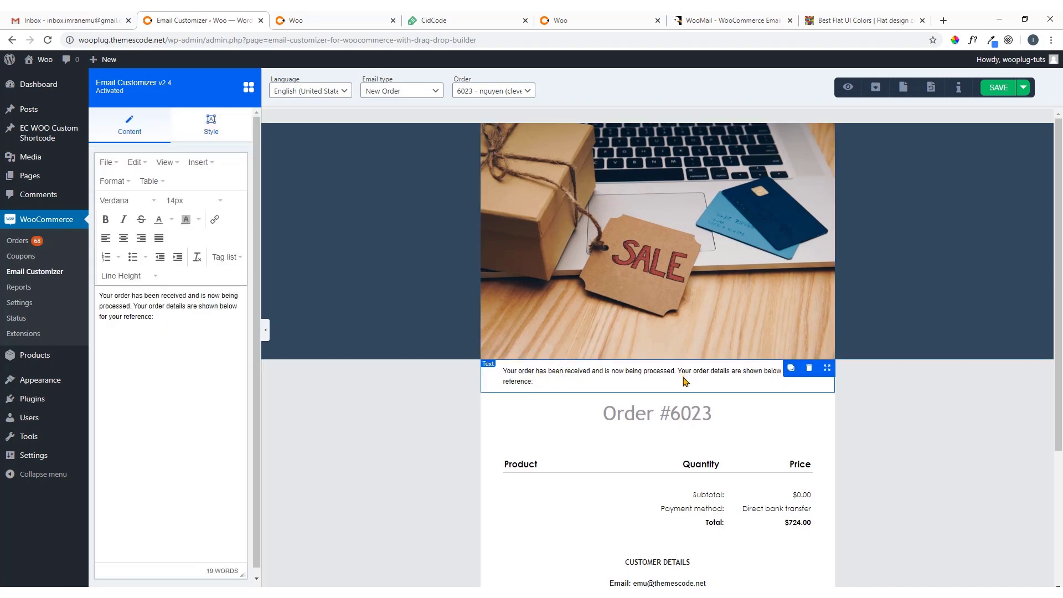
pyautogui.moveTo(153, 317); pyautogui.dragTo(112, 282)
pyautogui.click(172, 219)
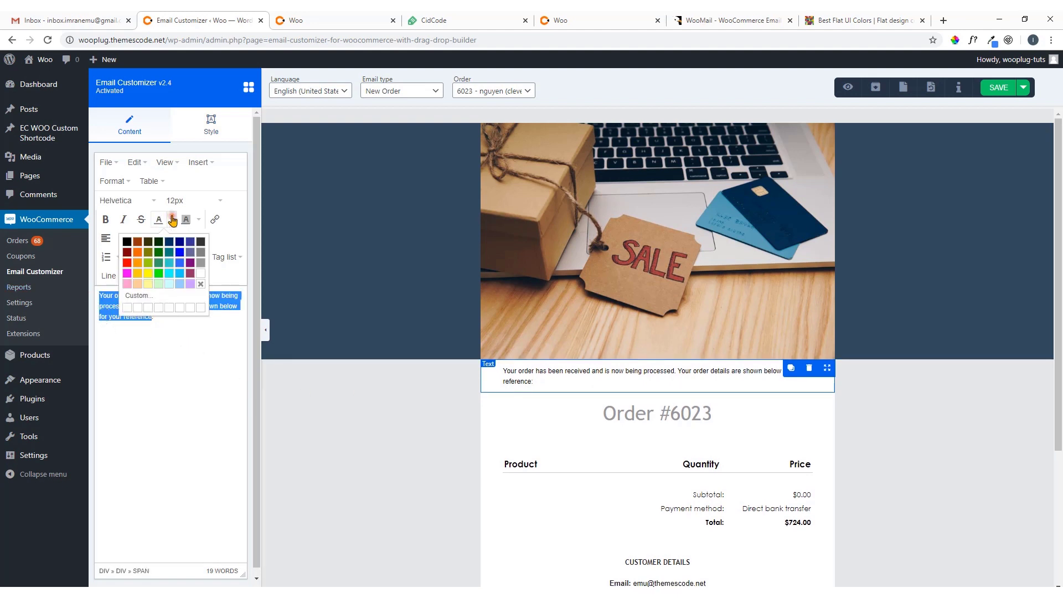
pyautogui.click(127, 254)
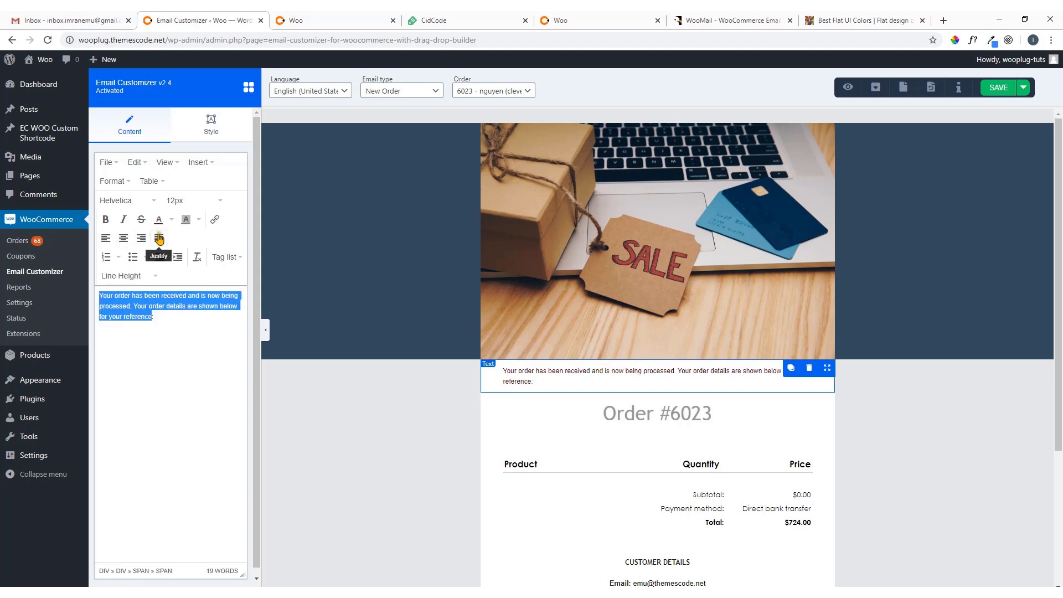
pyautogui.click(220, 203)
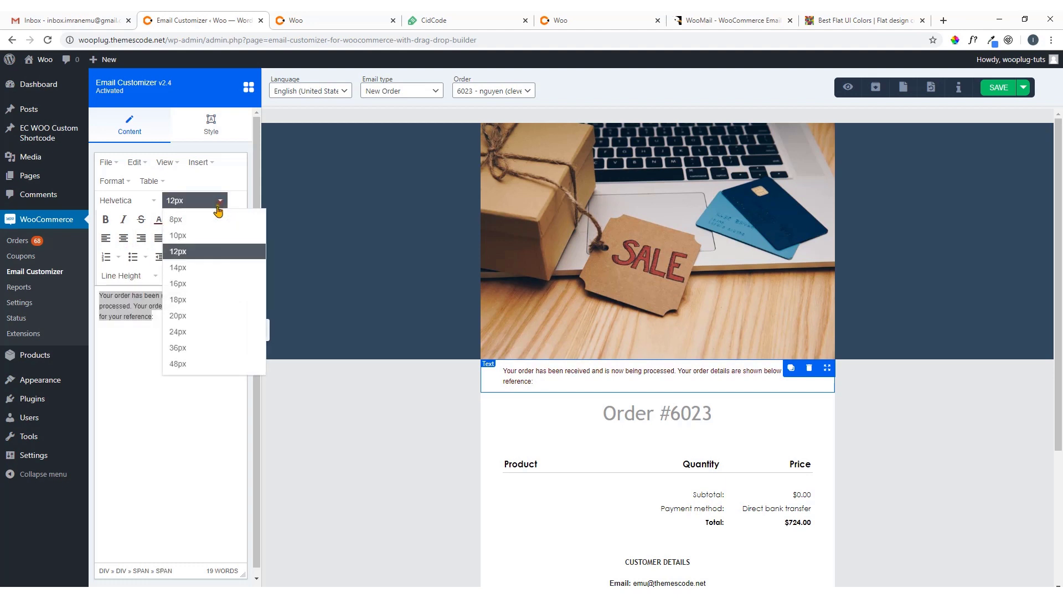
pyautogui.click(189, 267)
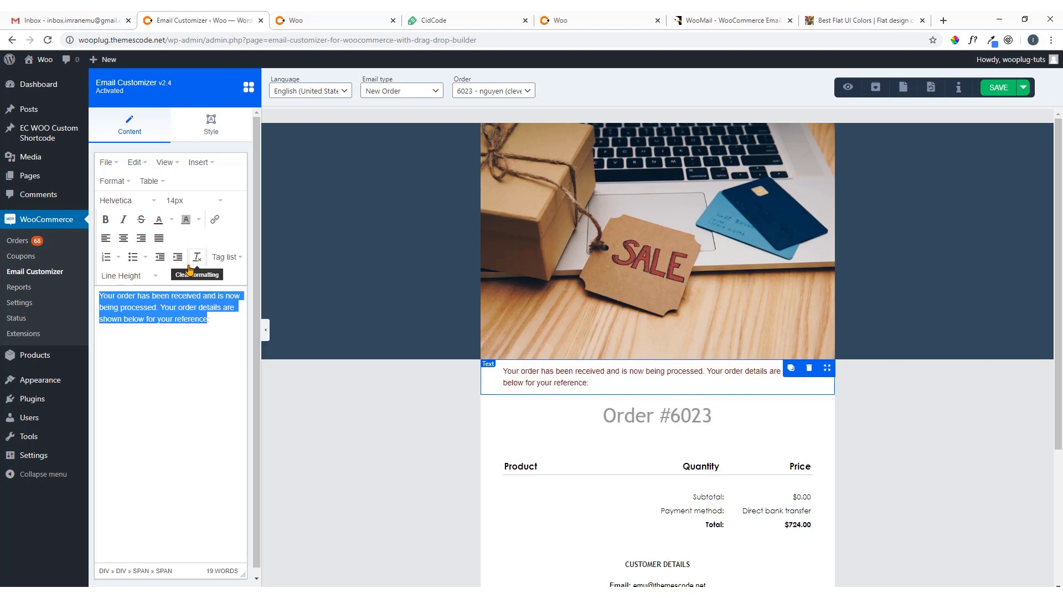
# Try Arial Black as the paragraph font, then settle on Helvetica.
pyautogui.click(151, 201)
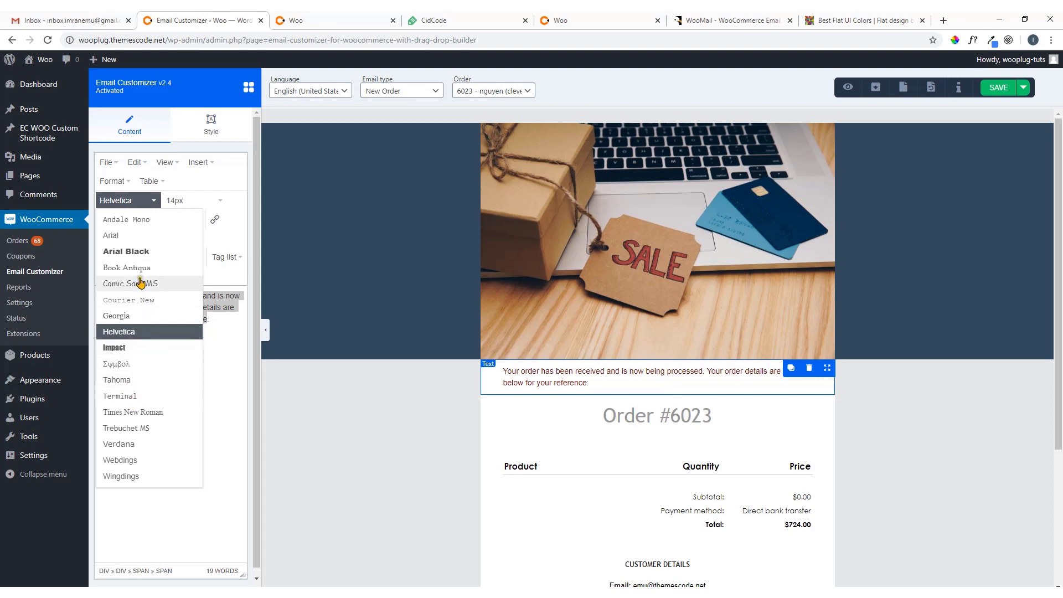
pyautogui.click(132, 252)
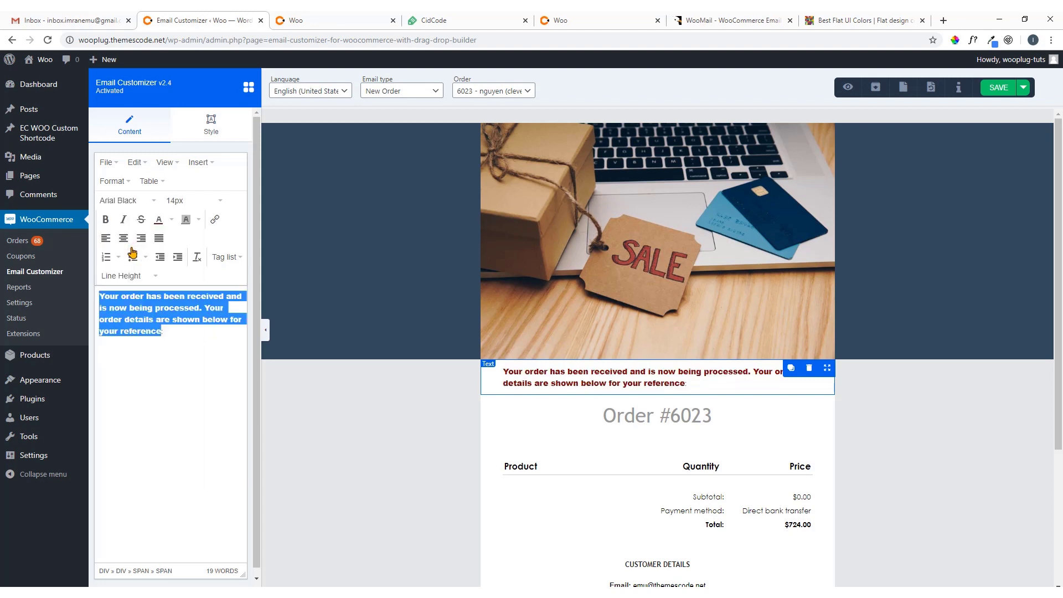
pyautogui.click(127, 200)
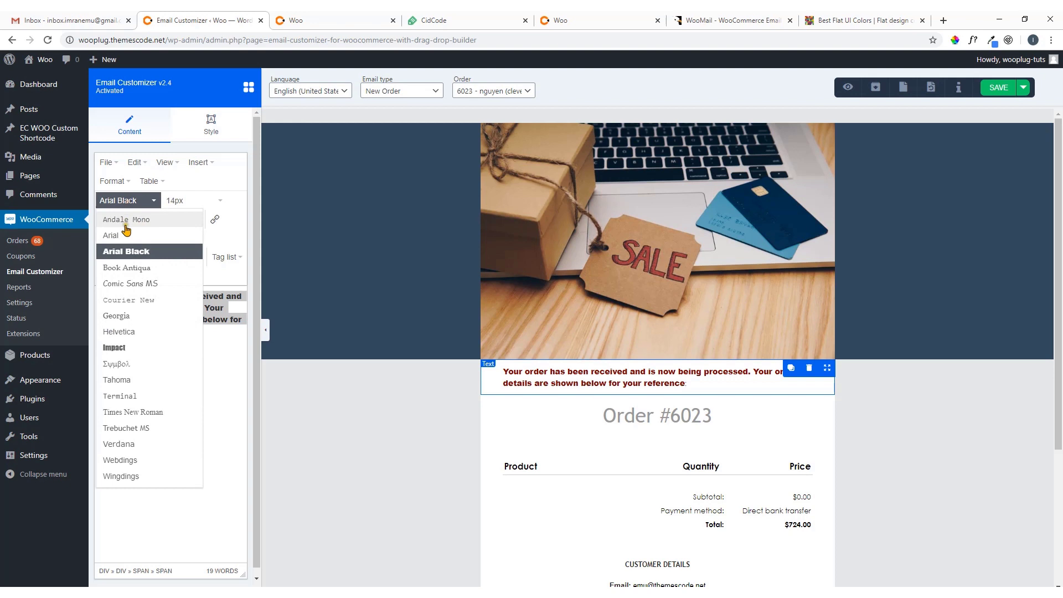
pyautogui.click(127, 333)
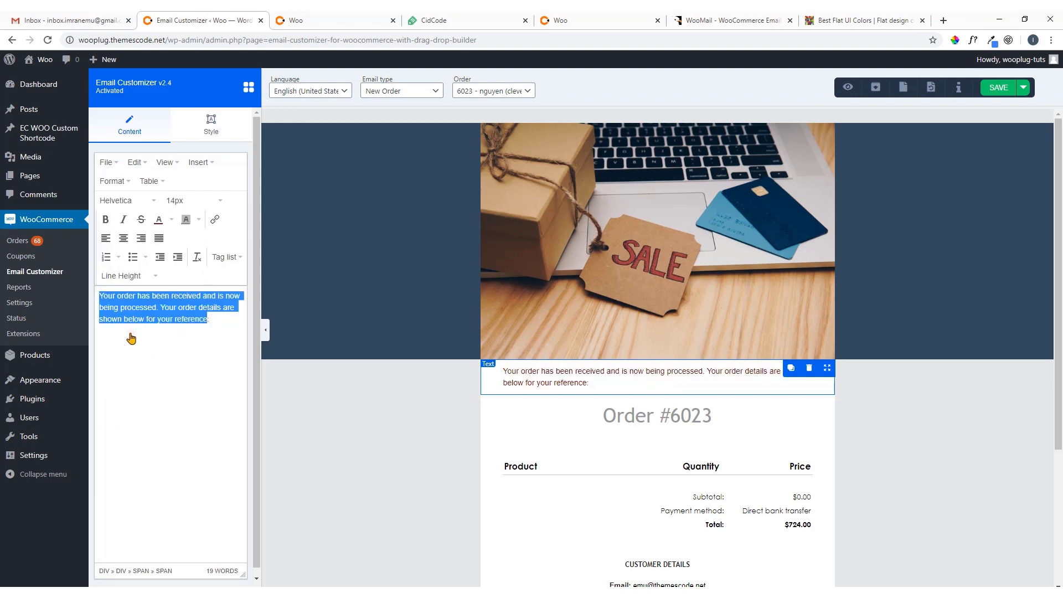
pyautogui.click(185, 377)
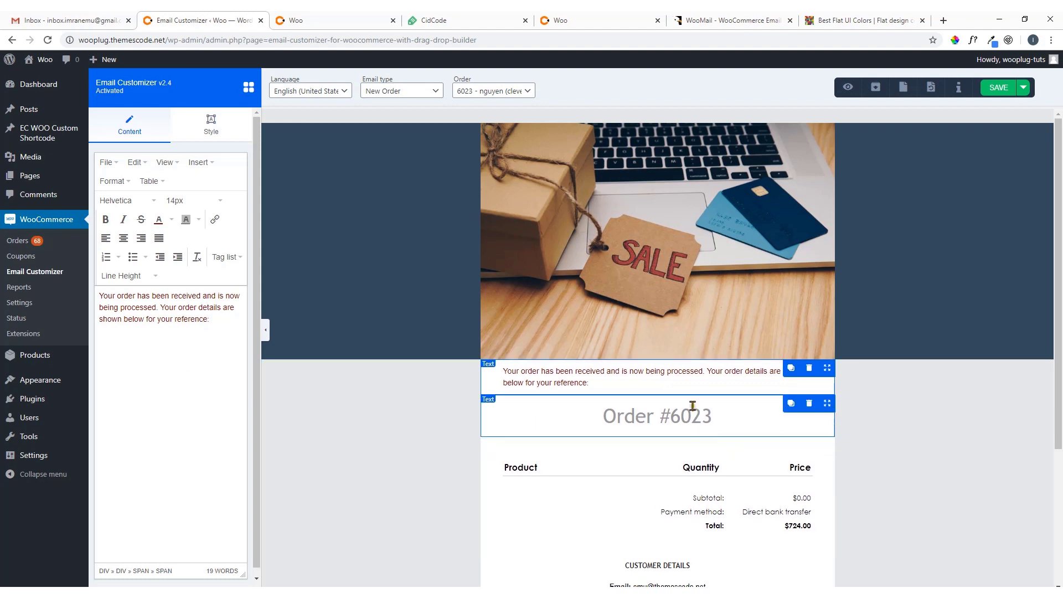
# Reselect the intro paragraph and change its text to a darker black colour.
pyautogui.click(651, 384)
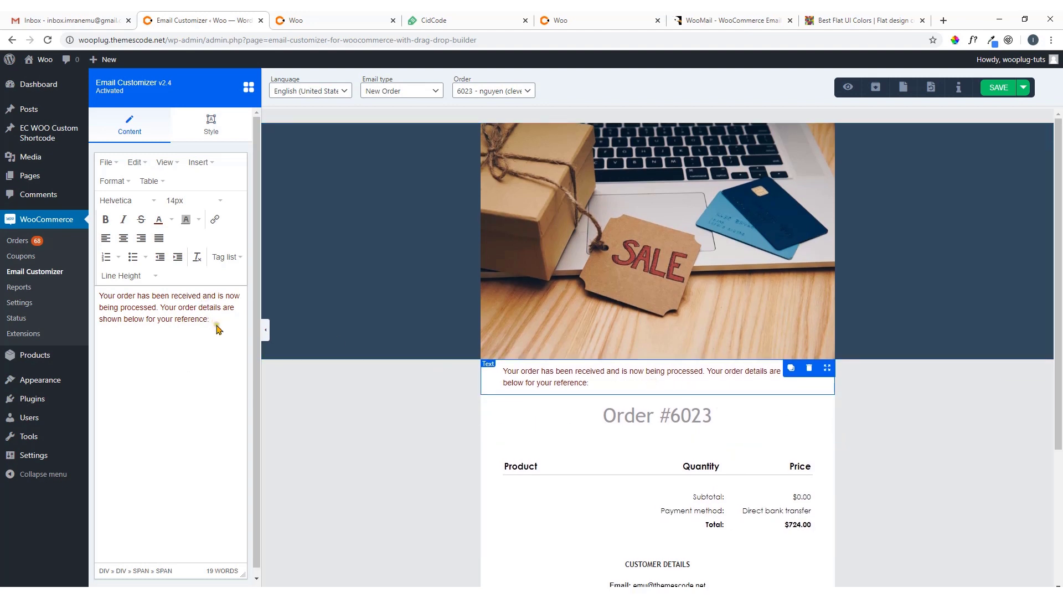
pyautogui.moveTo(217, 329); pyautogui.dragTo(58, 302)
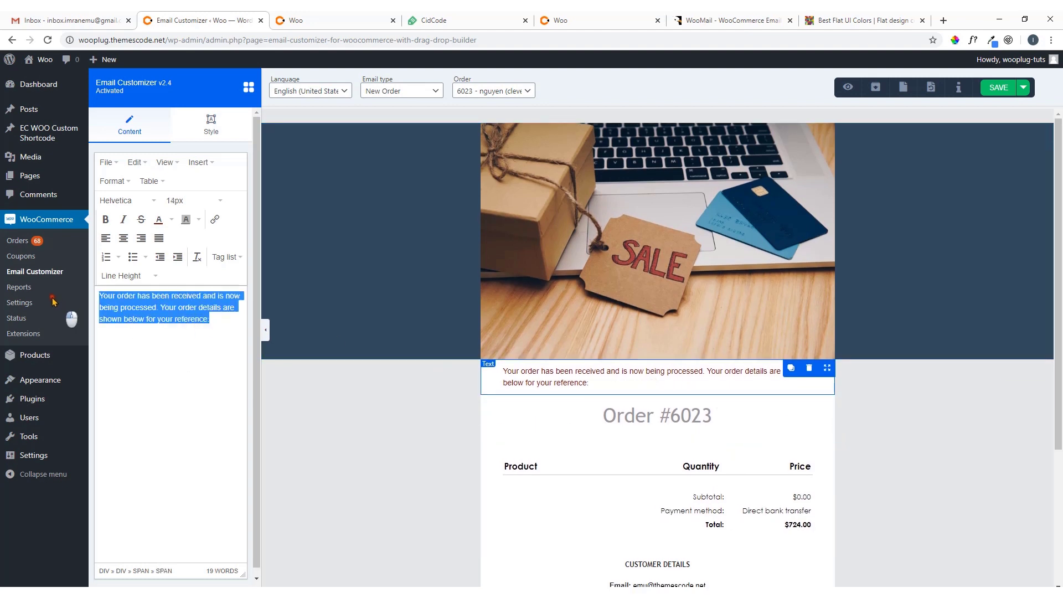
pyautogui.click(176, 222)
pyautogui.click(131, 247)
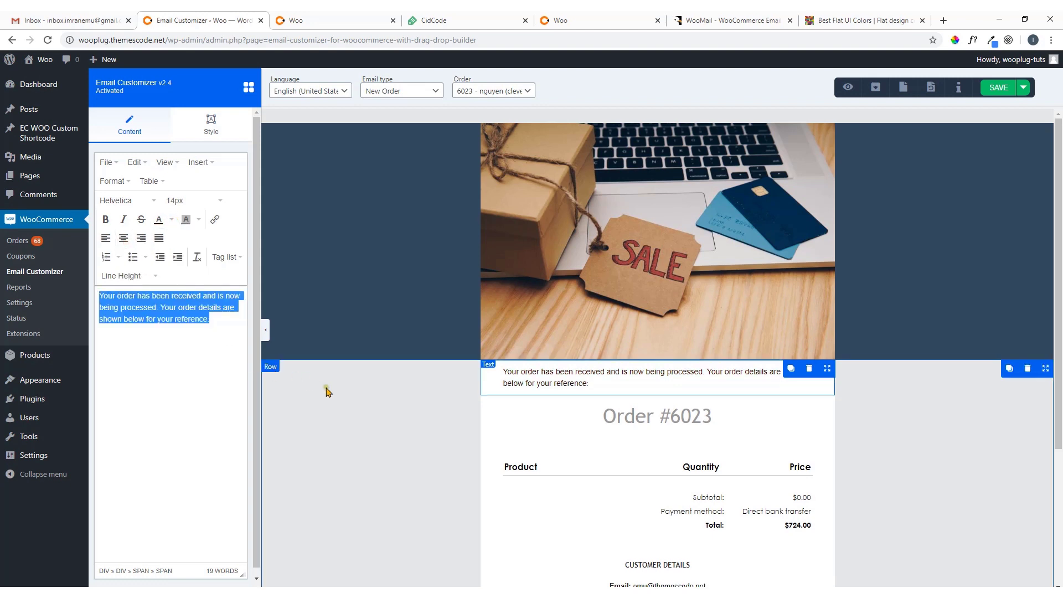
pyautogui.click(370, 419)
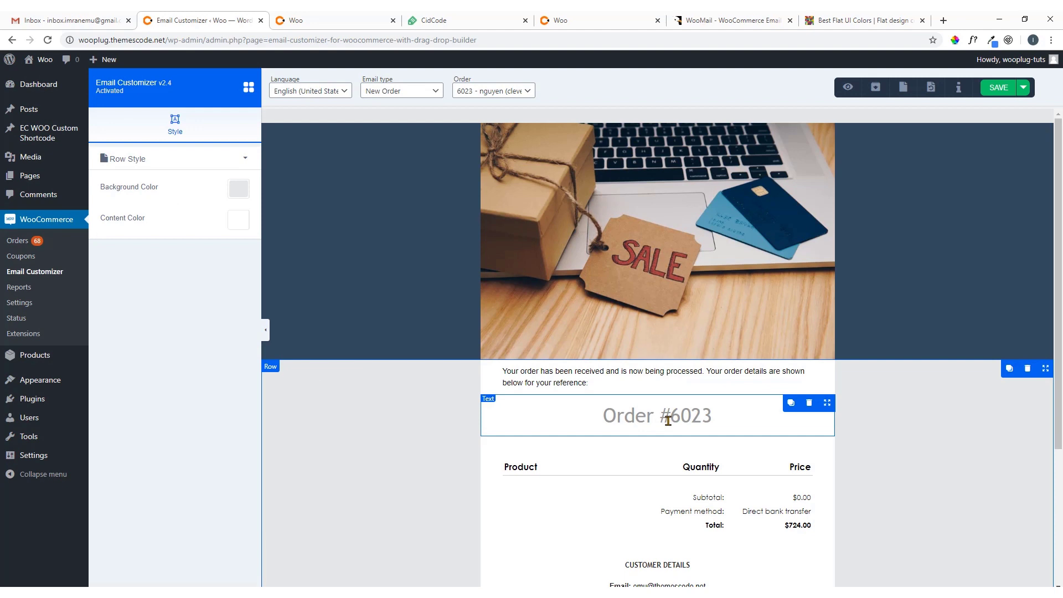
# Insert 'Yor Current' before 'Order' so the heading reads 'Yor Current Order #6023'.
pyautogui.click(651, 421)
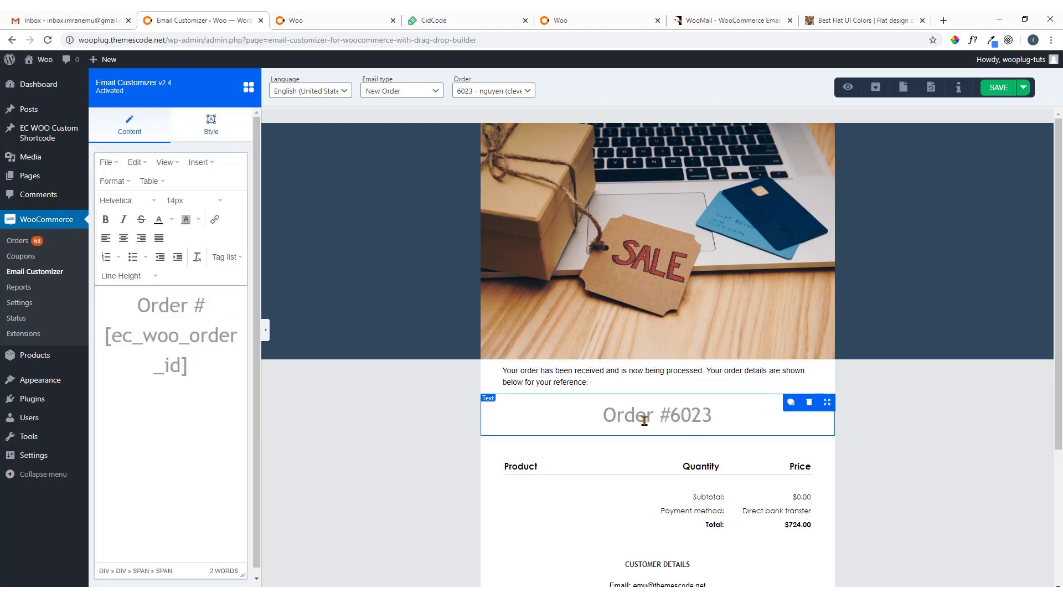
pyautogui.click(192, 307)
pyautogui.moveTo(192, 308); pyautogui.dragTo(120, 306)
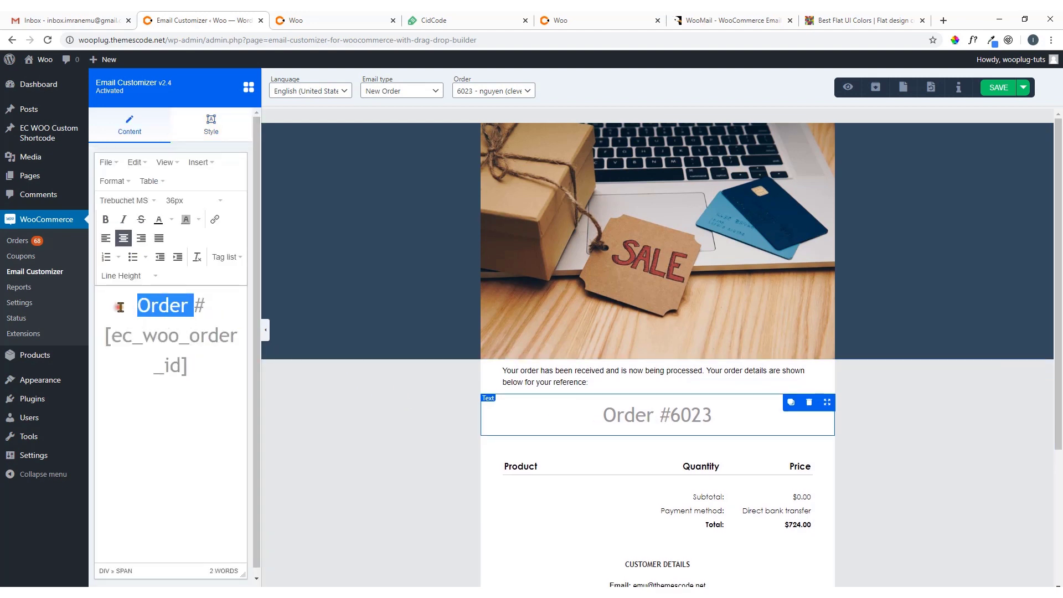
pyautogui.click(121, 307)
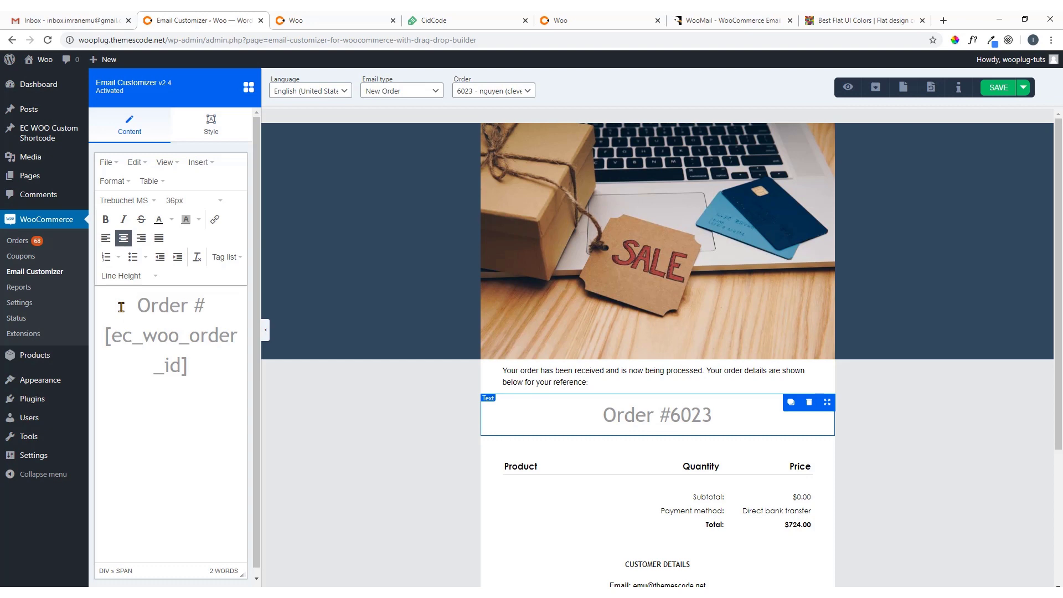
pyautogui.write('Yor ')
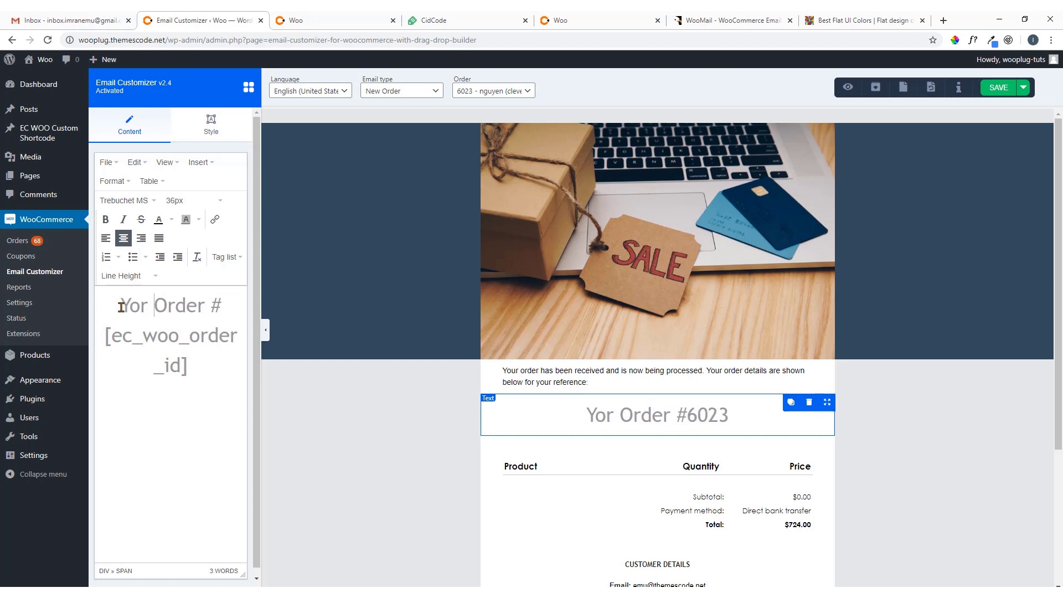
pyautogui.write('Curre')
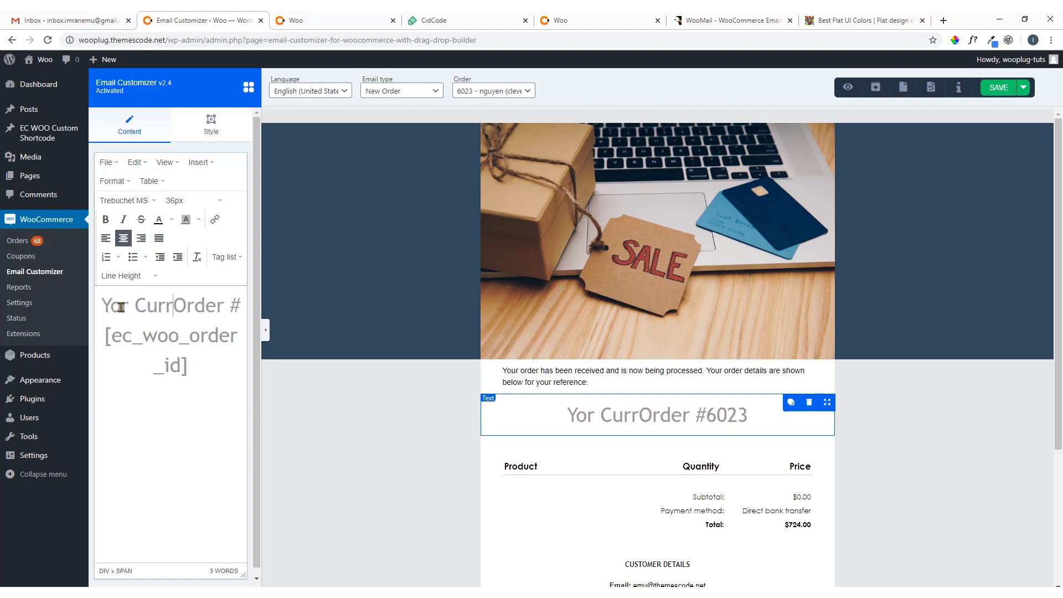
pyautogui.write('nt')
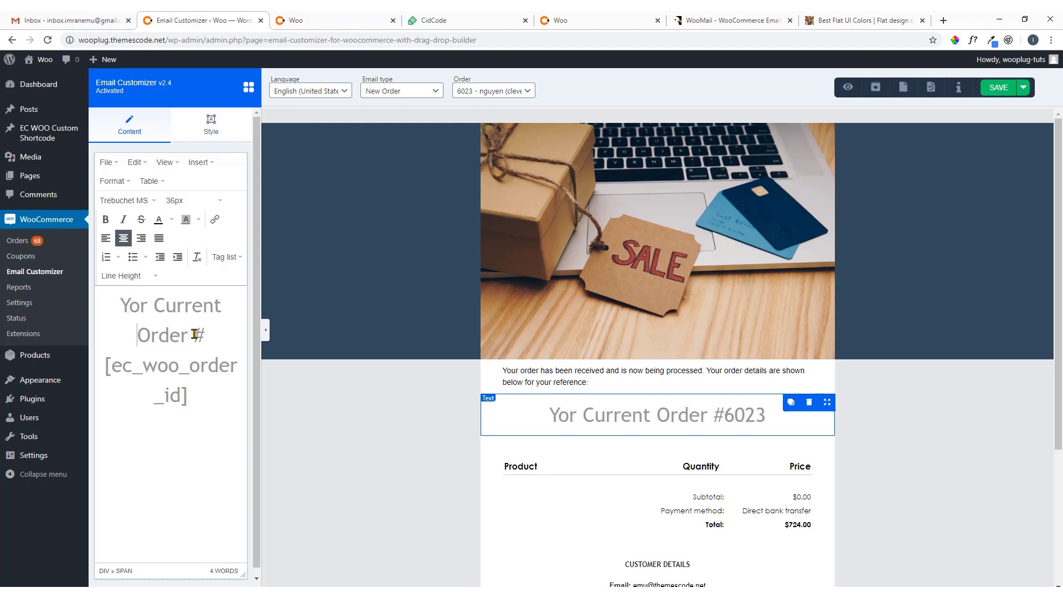
# Colour the whole heading, trying dark red and blue before settling on orange.
pyautogui.moveTo(206, 411); pyautogui.dragTo(88, 302)
pyautogui.click(171, 219)
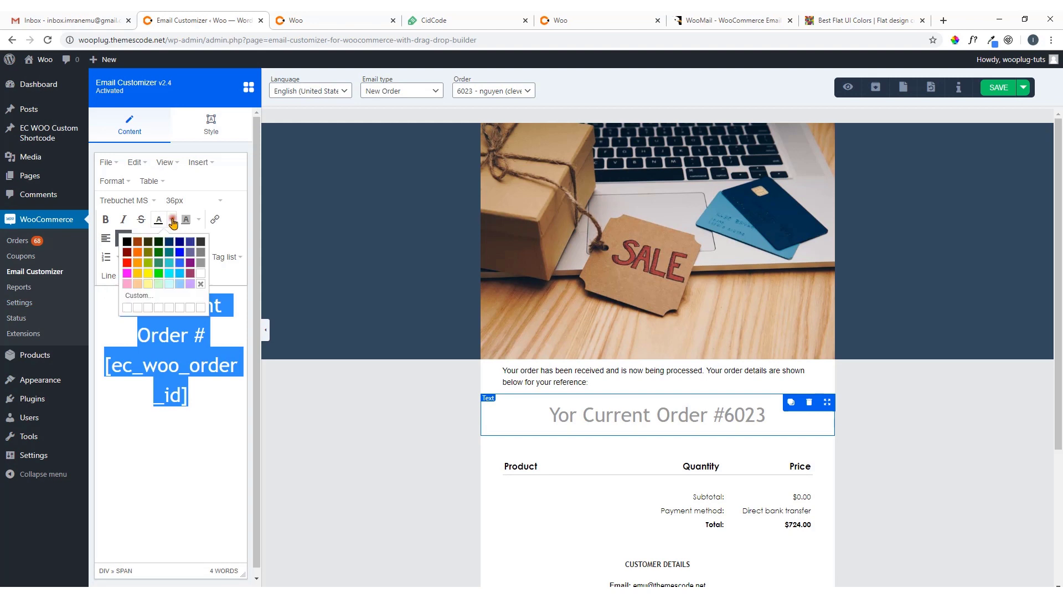
pyautogui.click(138, 262)
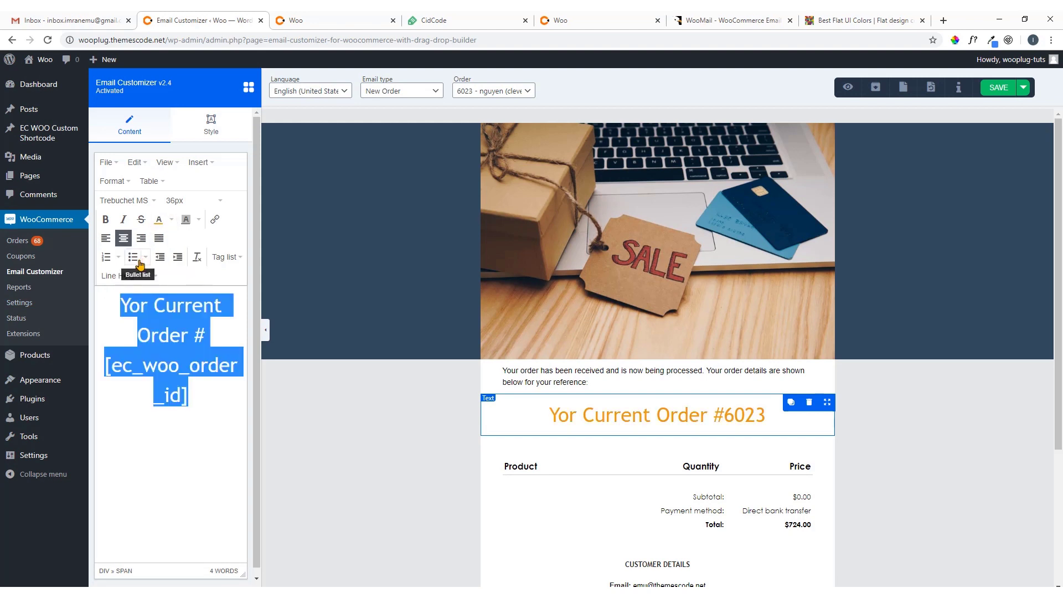
pyautogui.click(172, 220)
pyautogui.click(128, 253)
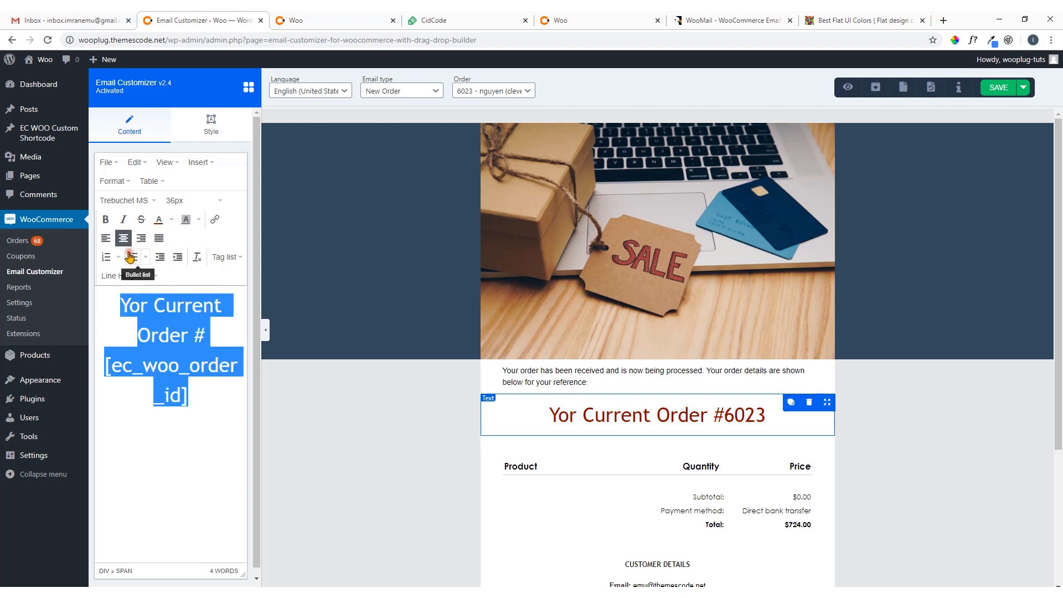
pyautogui.click(165, 222)
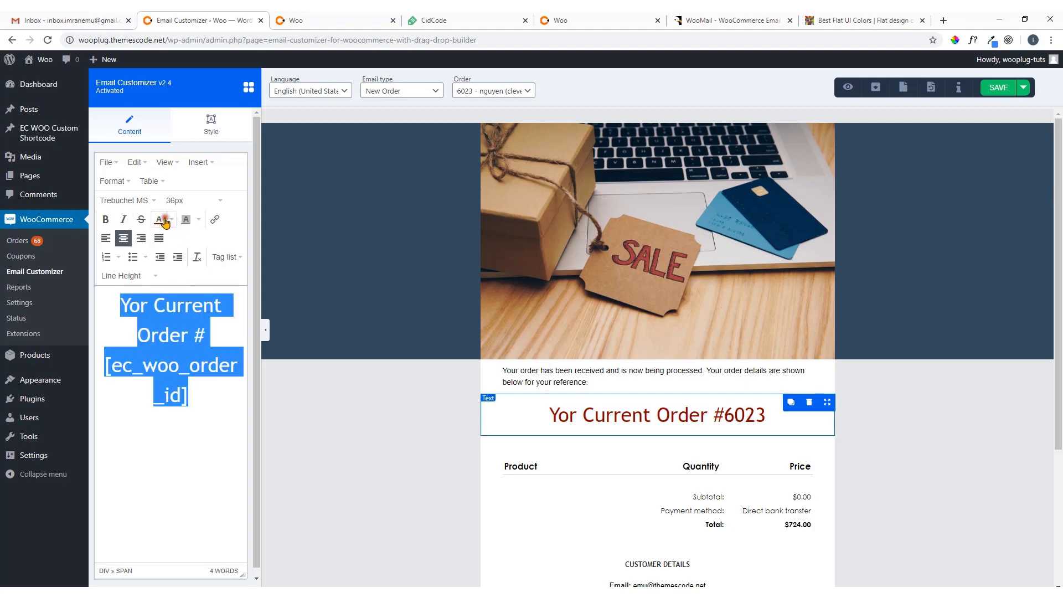
pyautogui.click(171, 220)
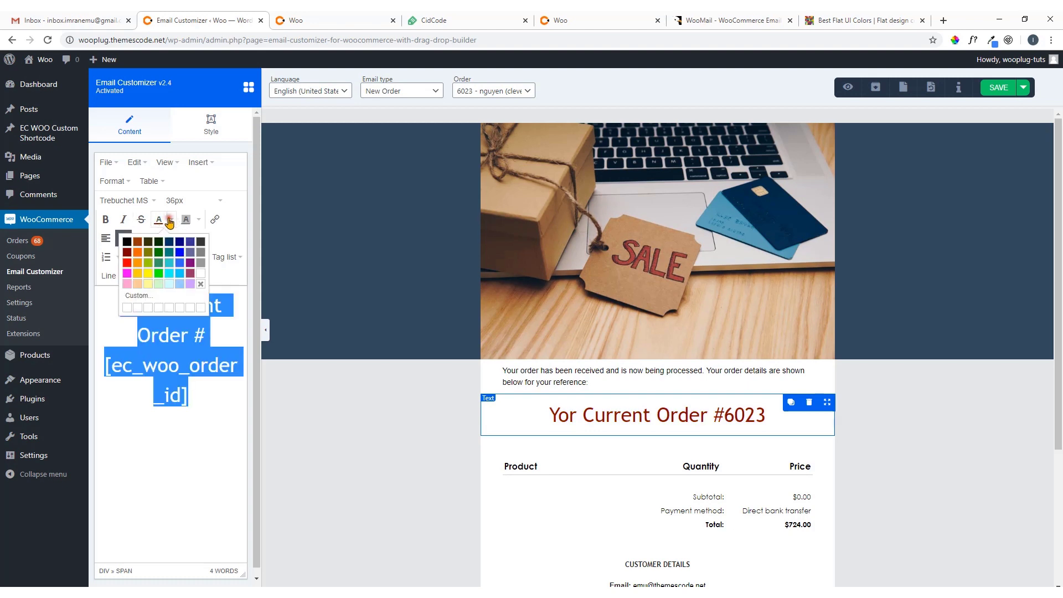
pyautogui.click(180, 263)
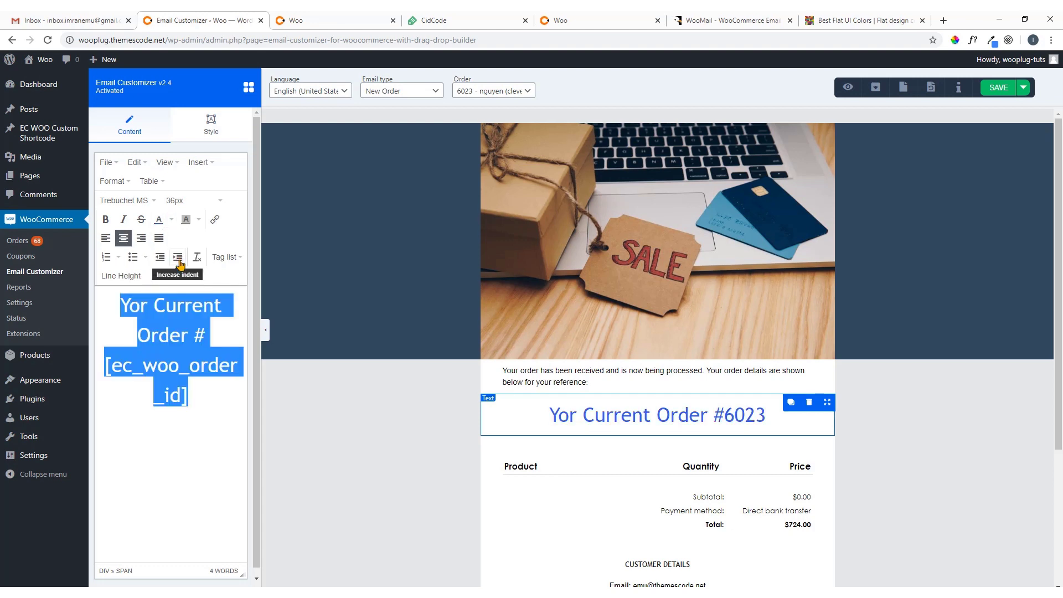
pyautogui.click(171, 220)
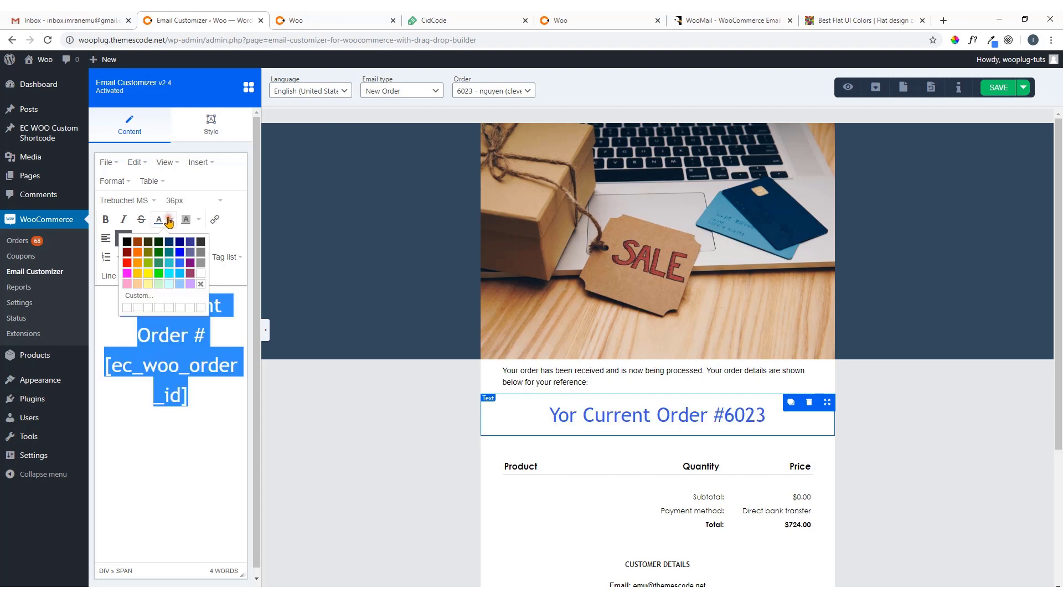
pyautogui.click(137, 253)
pyautogui.click(143, 465)
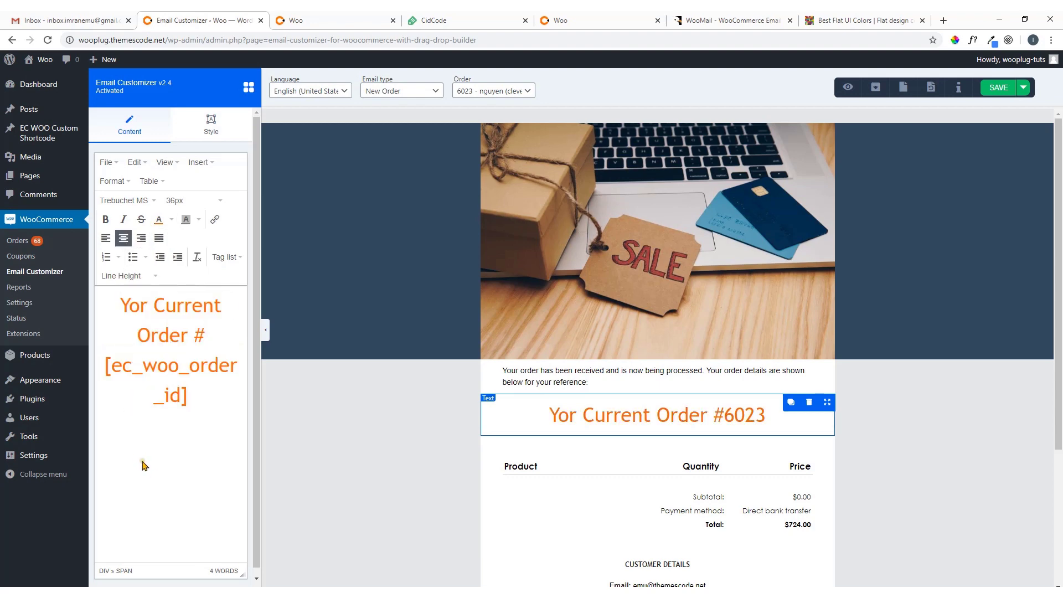
pyautogui.scroll(-3, 546, 410)
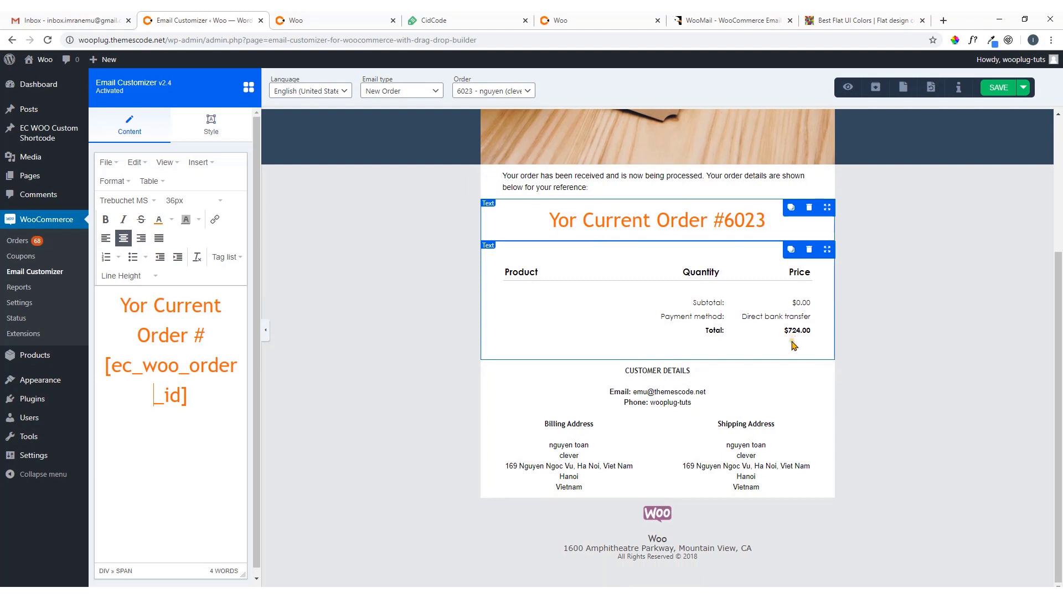
# Keep the [ec_woo_items_1] tag after undoing a trial payment-method swap, and add a blank line below it.
pyautogui.click(645, 318)
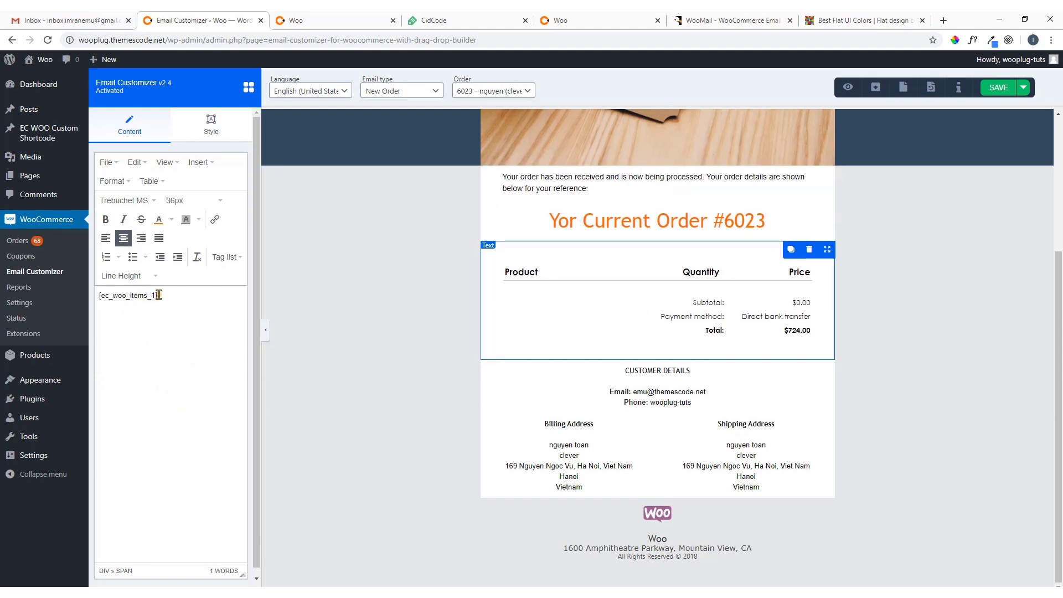
pyautogui.moveTo(159, 296); pyautogui.dragTo(95, 298)
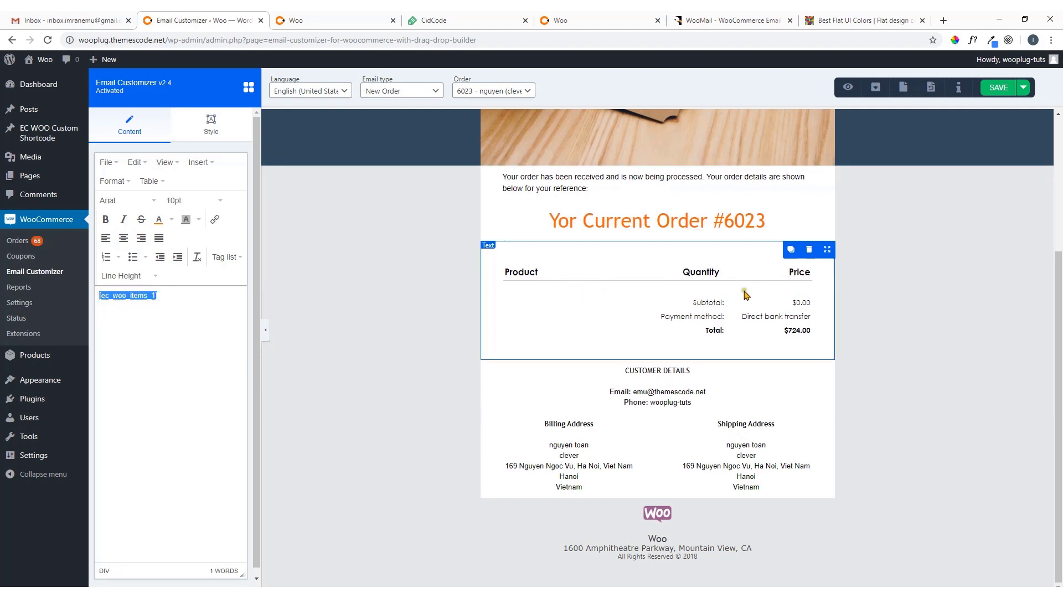
pyautogui.click(237, 258)
pyautogui.moveTo(240, 282)
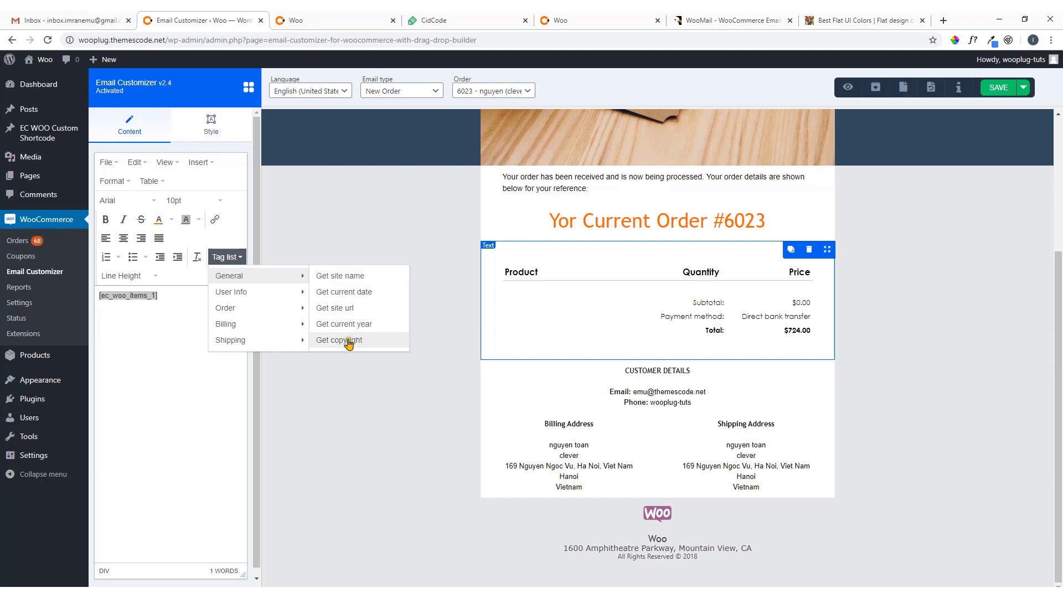
pyautogui.moveTo(264, 293)
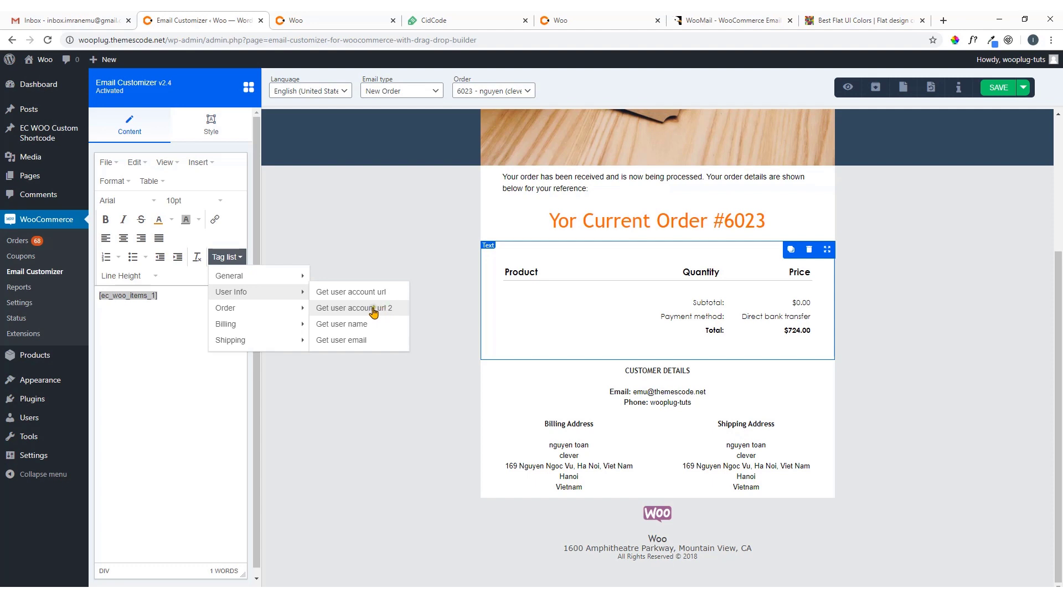
pyautogui.moveTo(273, 312)
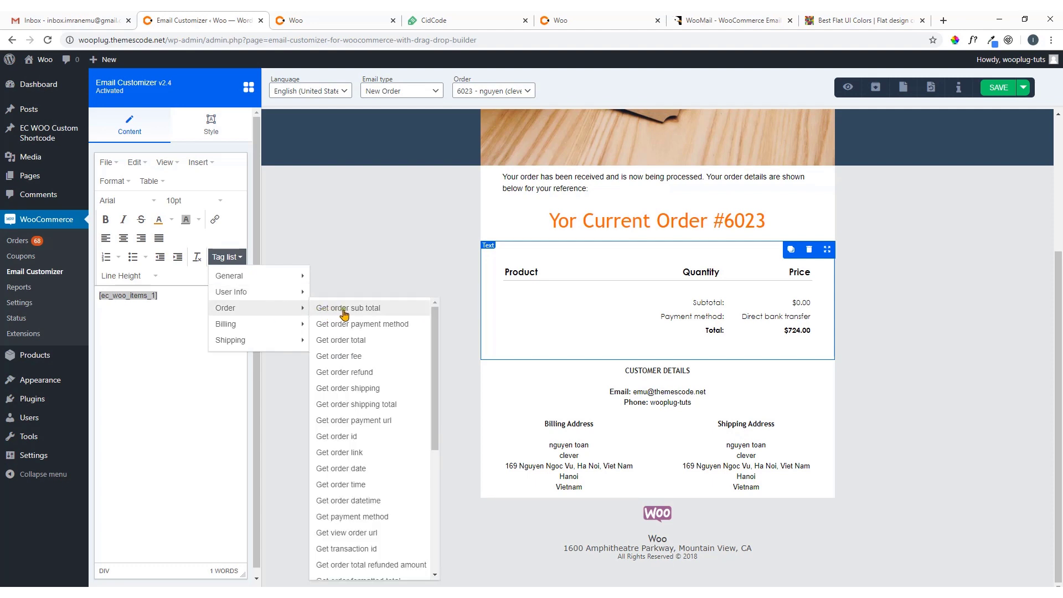
pyautogui.click(388, 327)
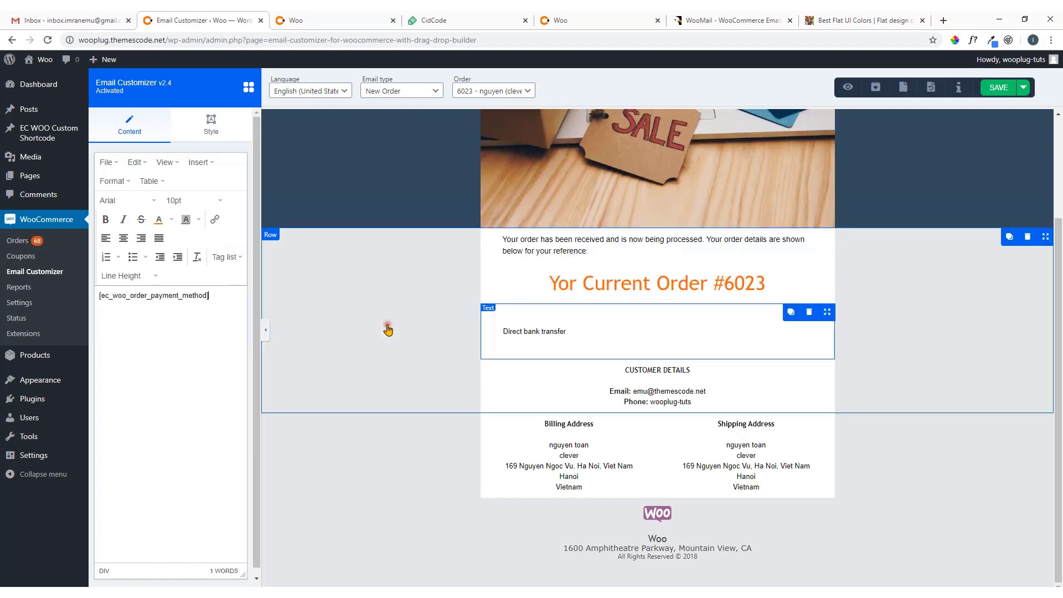
pyautogui.hotkey('ctrl', 'z')
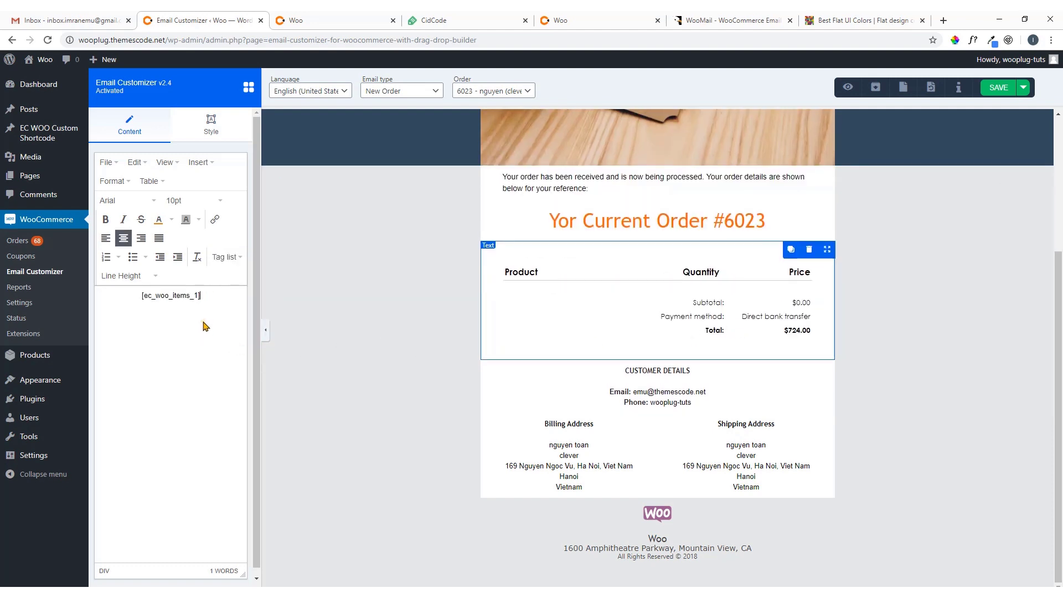
pyautogui.press('Return')
pyautogui.press('Return')
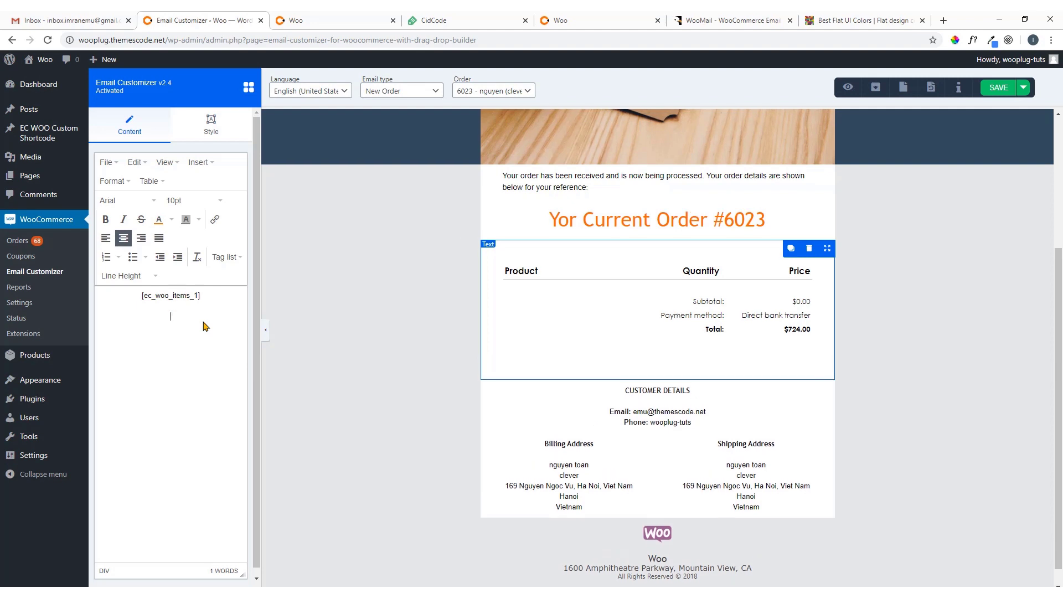
pyautogui.click(227, 257)
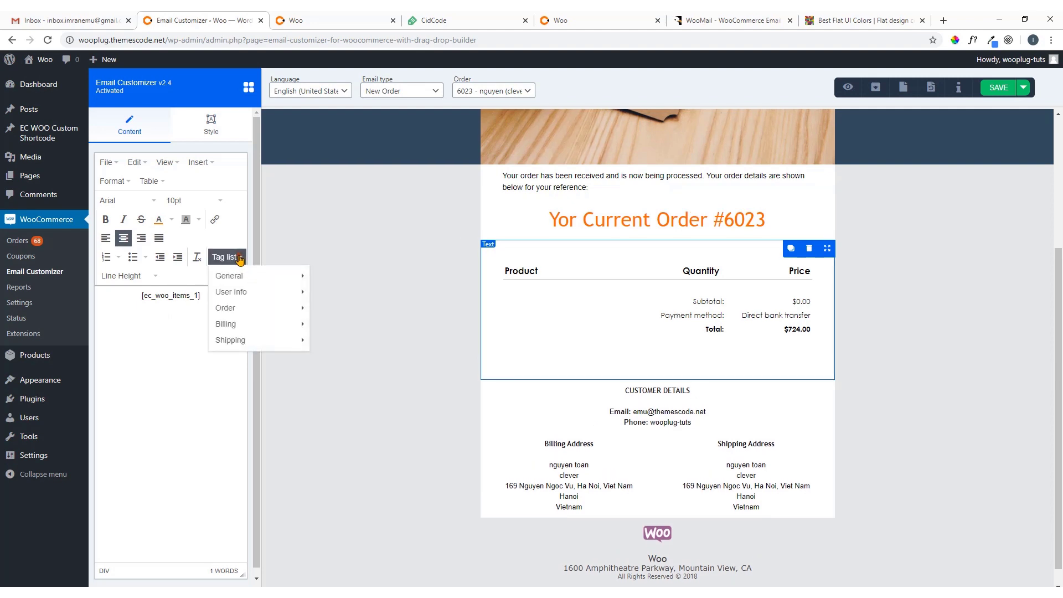
pyautogui.moveTo(240, 309)
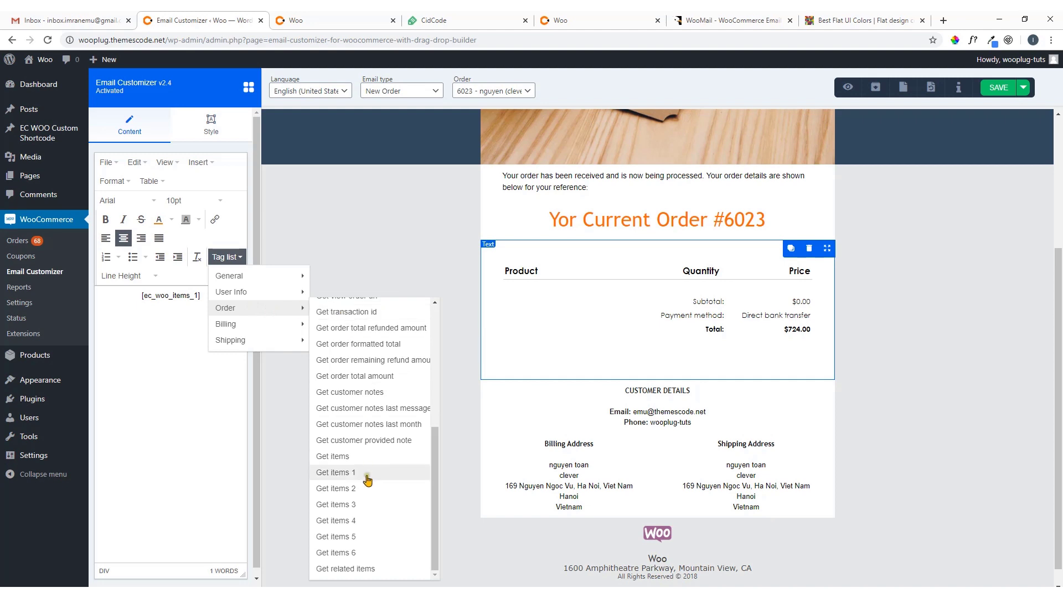
pyautogui.click(357, 506)
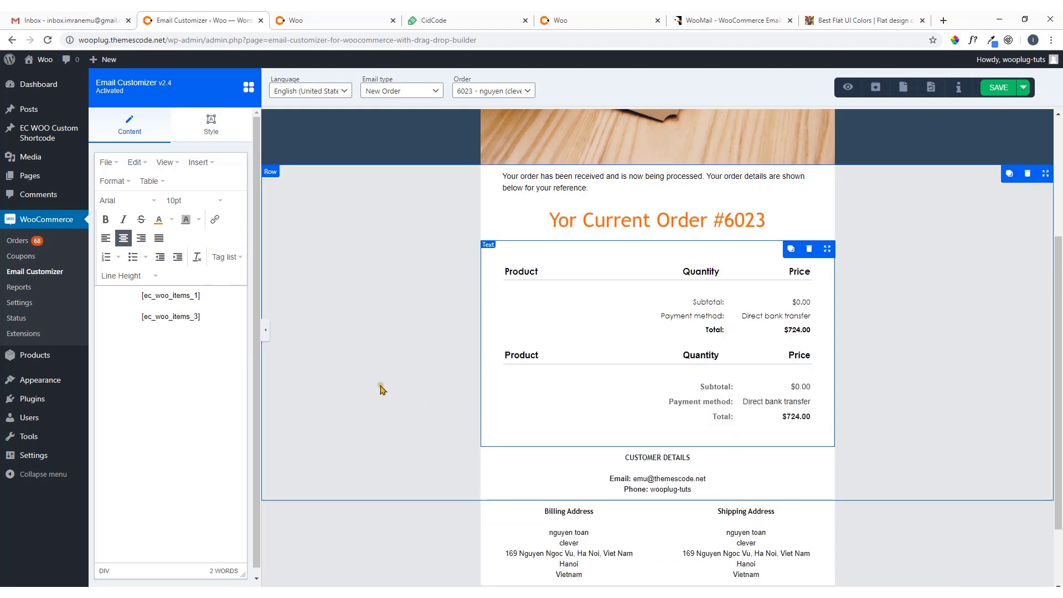
pyautogui.moveTo(210, 314); pyautogui.dragTo(131, 316)
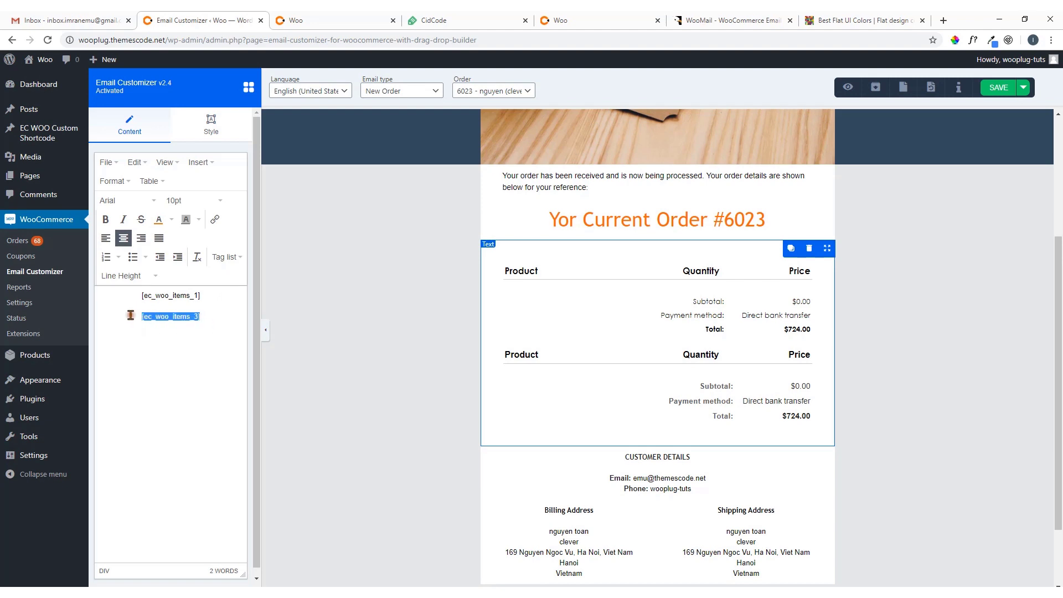
pyautogui.press('BackSpace')
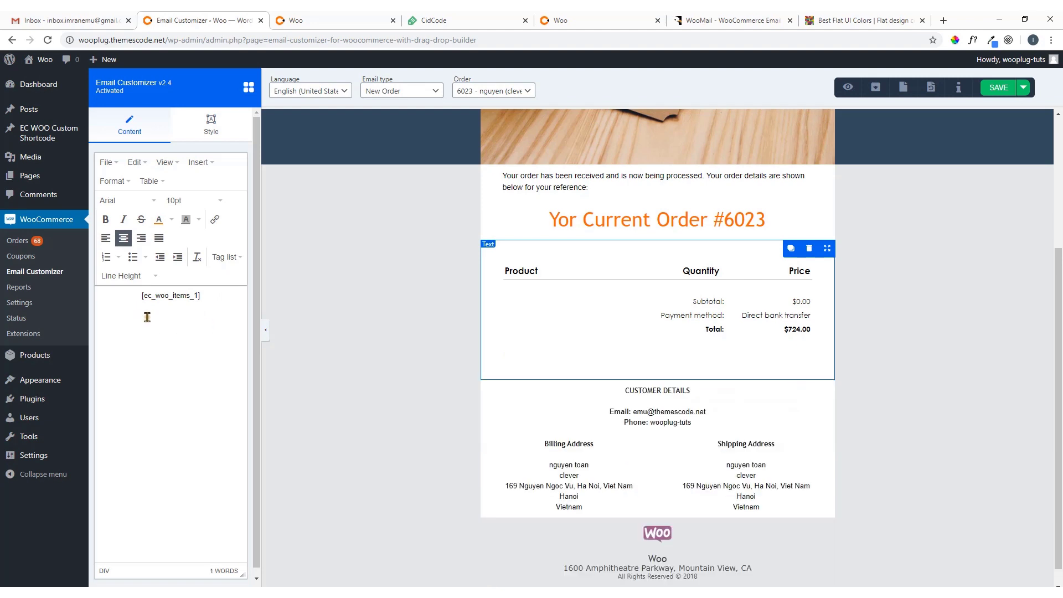
pyautogui.click(228, 258)
pyautogui.moveTo(255, 308)
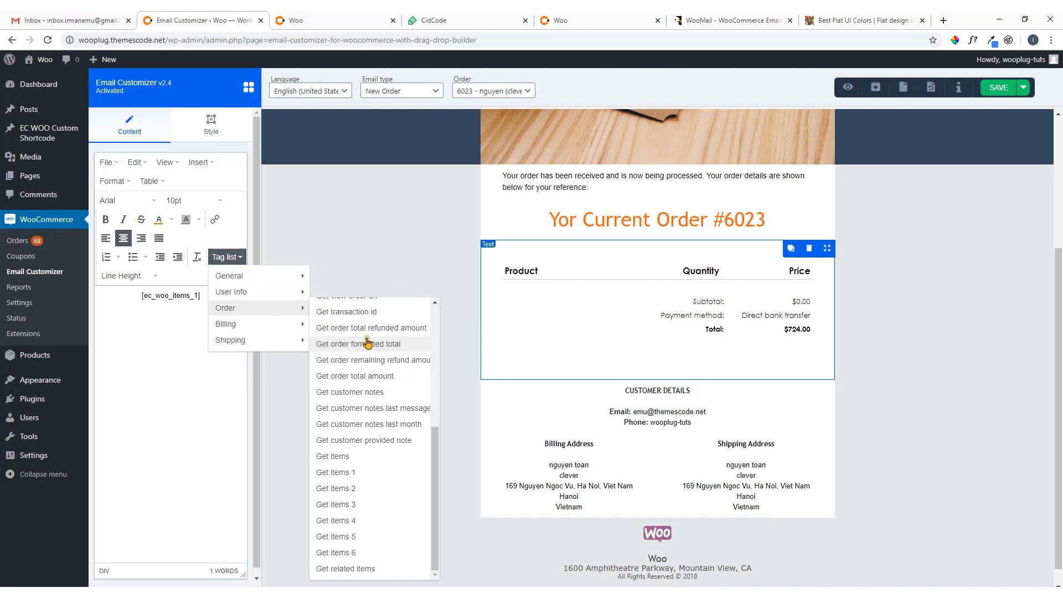
pyautogui.scroll(2, 369, 340)
pyautogui.scroll(3, 371, 340)
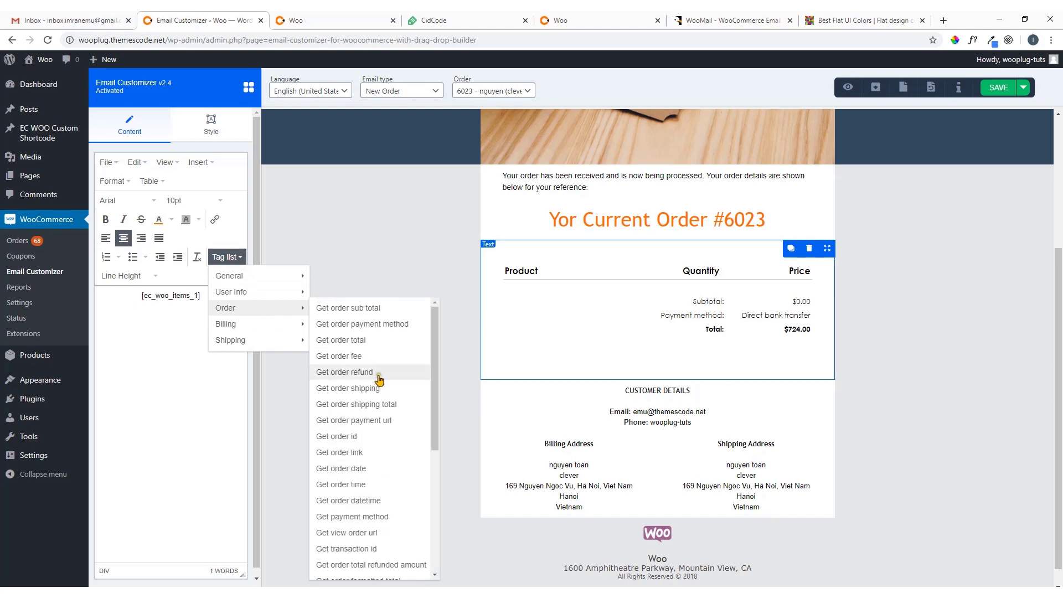
pyautogui.click(396, 325)
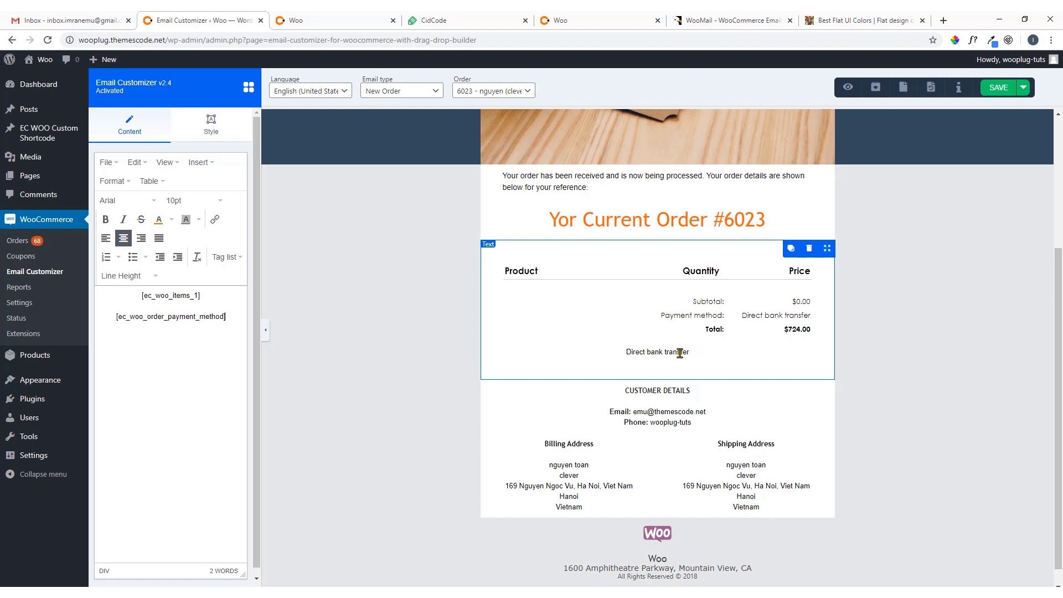
pyautogui.moveTo(234, 314); pyautogui.dragTo(95, 330)
pyautogui.press('BackSpace')
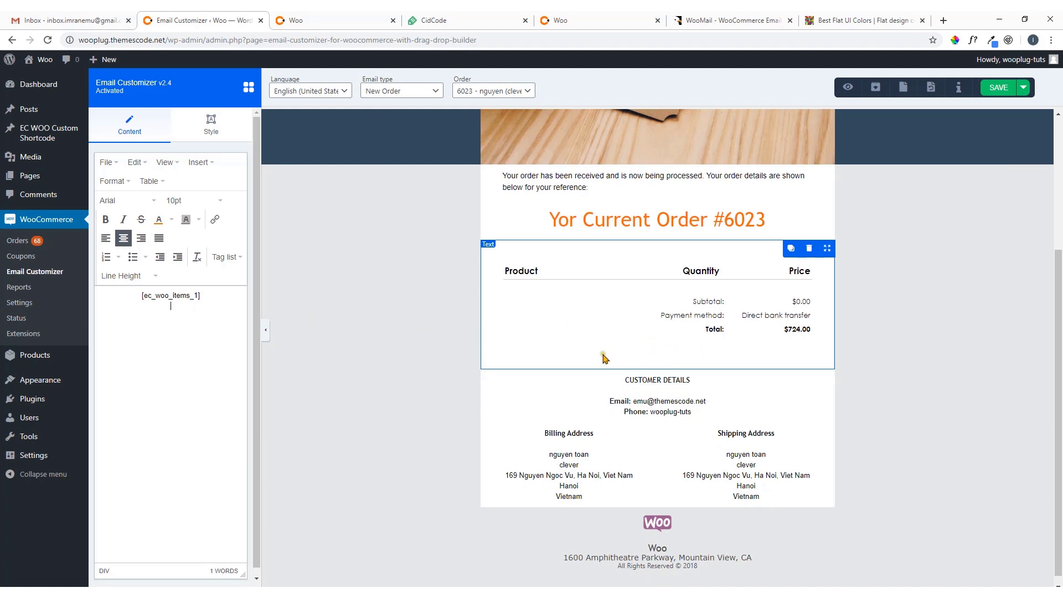
# Load the CUSTOMER DETAILS text block into the left-hand text editor.
pyautogui.click(533, 326)
pyautogui.click(586, 347)
pyautogui.click(741, 406)
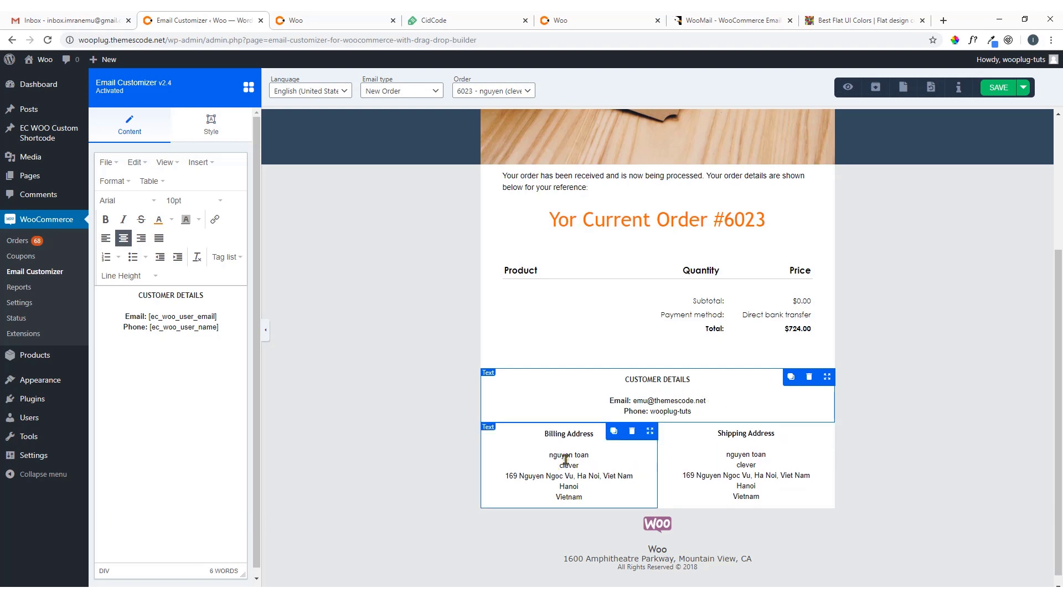
pyautogui.scroll(-1, 661, 487)
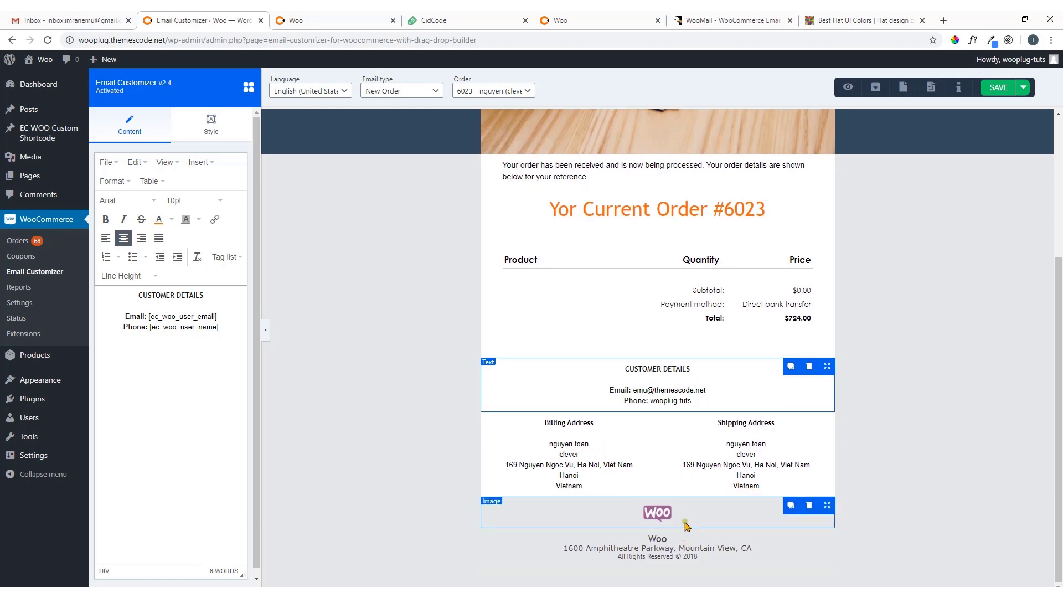
# Replace the footer logo image with the orange C logo from the media library.
pyautogui.click(658, 516)
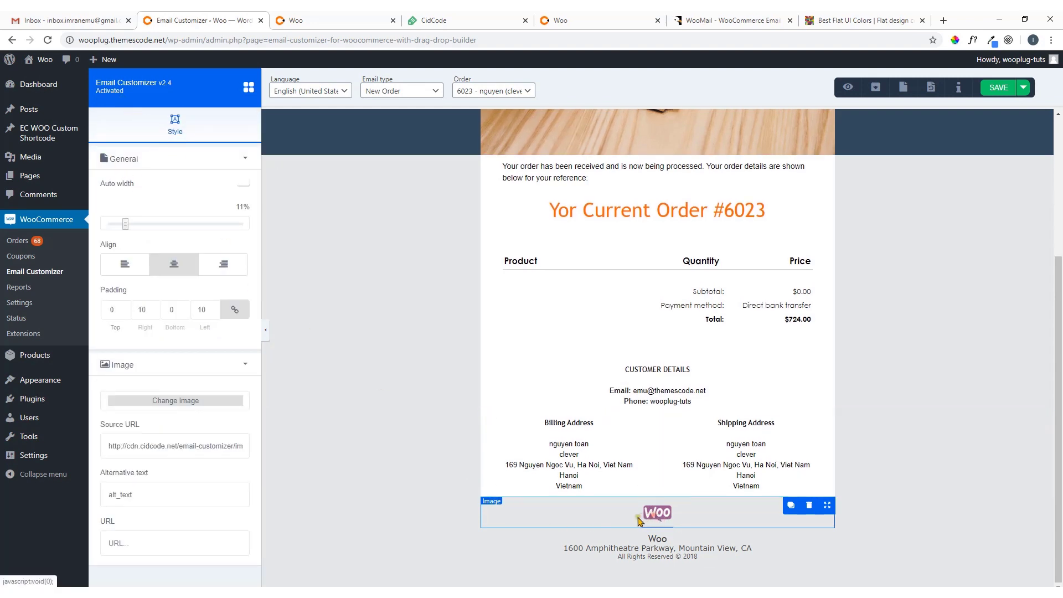
pyautogui.click(194, 404)
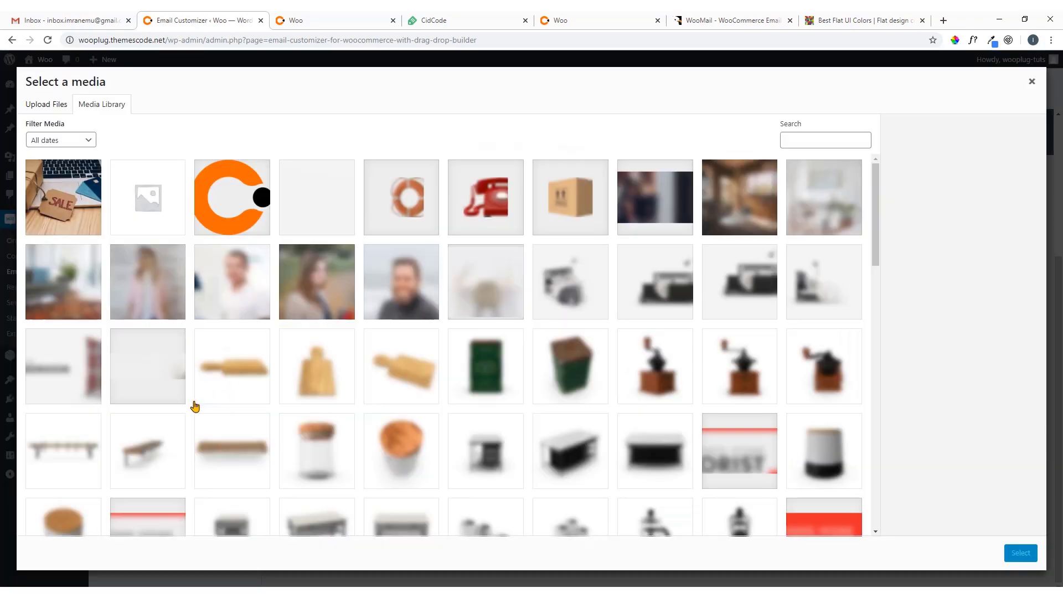
pyautogui.click(230, 213)
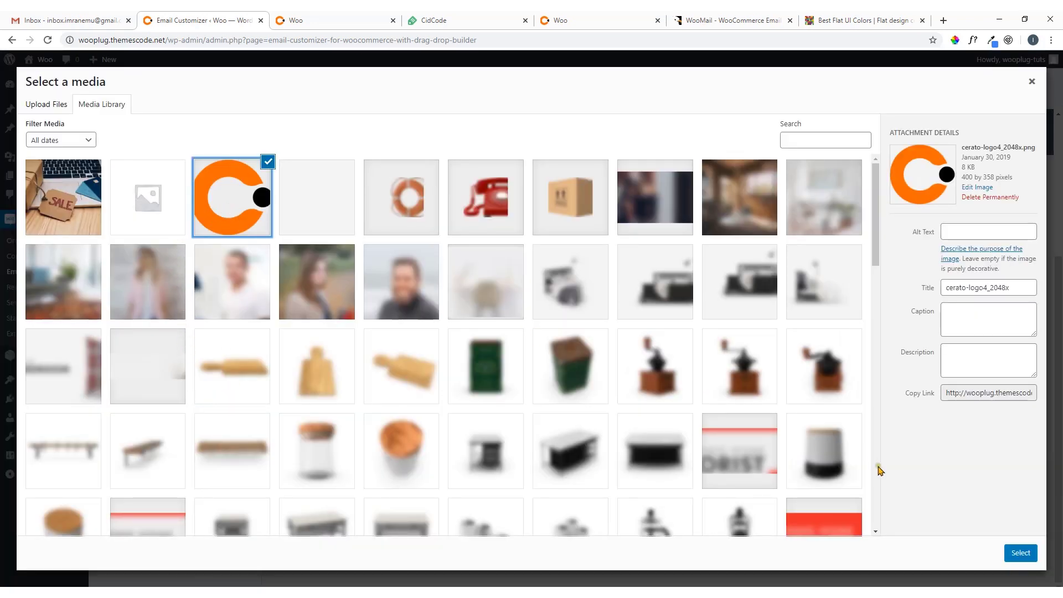
pyautogui.click(1026, 555)
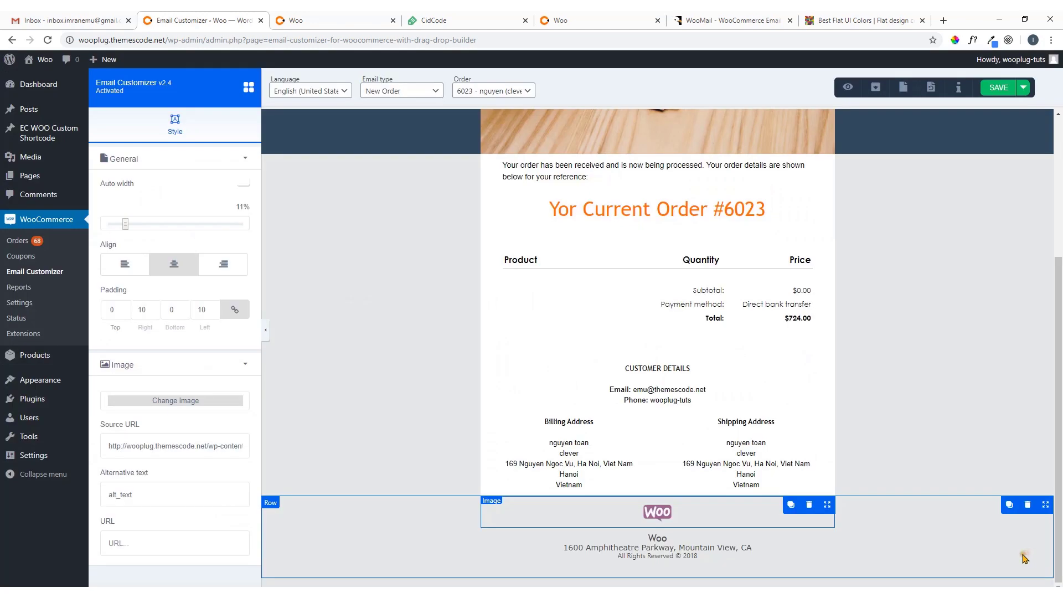
# Resize the footer logo to 23% width.
pyautogui.scroll(-2, 812, 438)
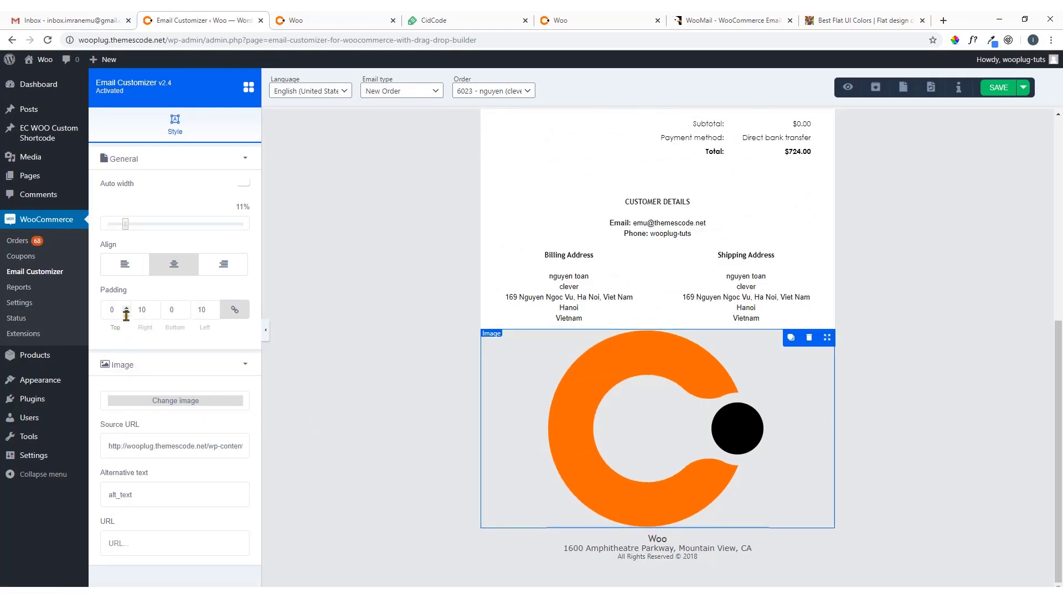
pyautogui.click(126, 224)
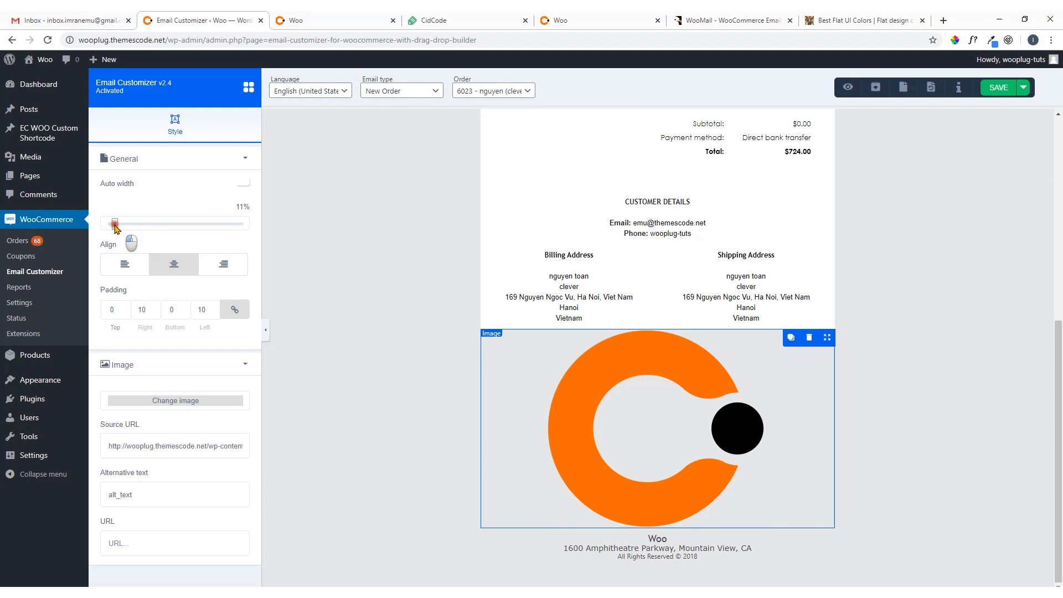
pyautogui.moveTo(126, 224)
pyautogui.mouseDown()
pyautogui.moveTo(204, 224)
pyautogui.moveTo(140, 224)
pyautogui.mouseUp()
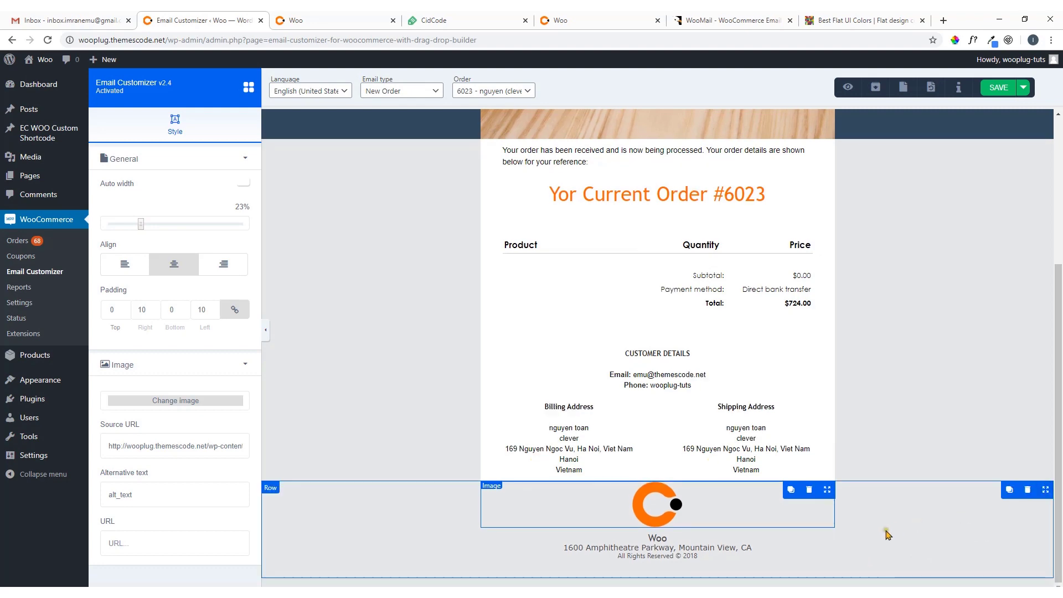
# Delete the footer text block holding the store name, address and copyright line.
pyautogui.click(806, 543)
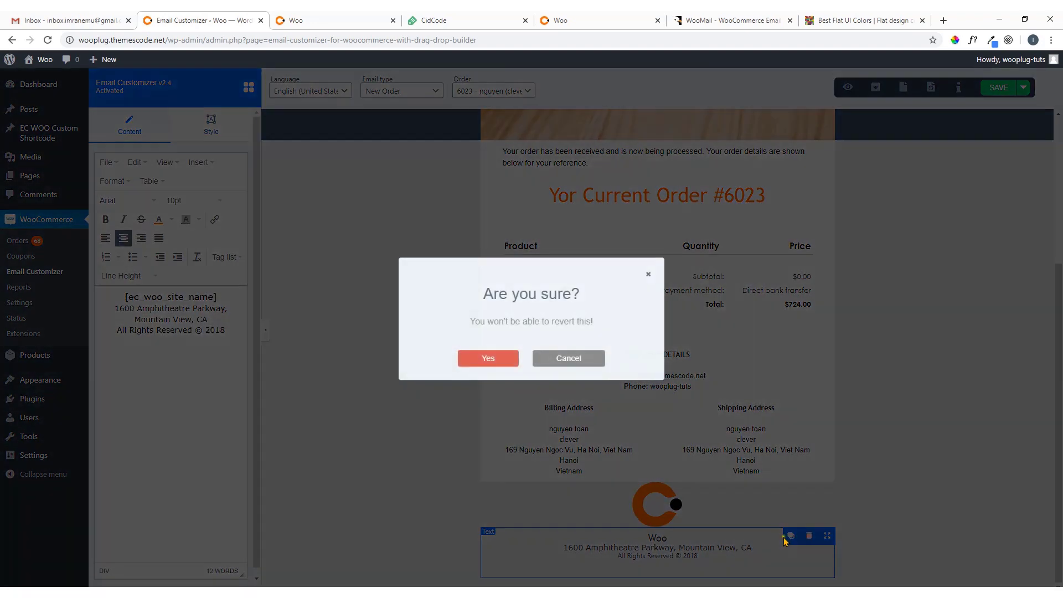
pyautogui.click(503, 366)
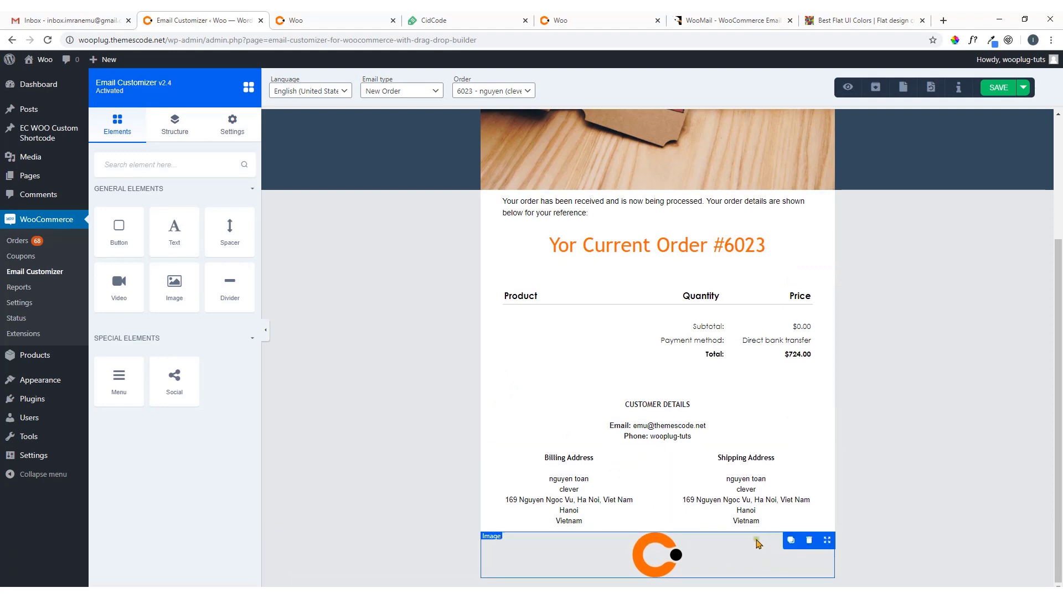
pyautogui.scroll(3, 756, 542)
pyautogui.scroll(-3, 758, 516)
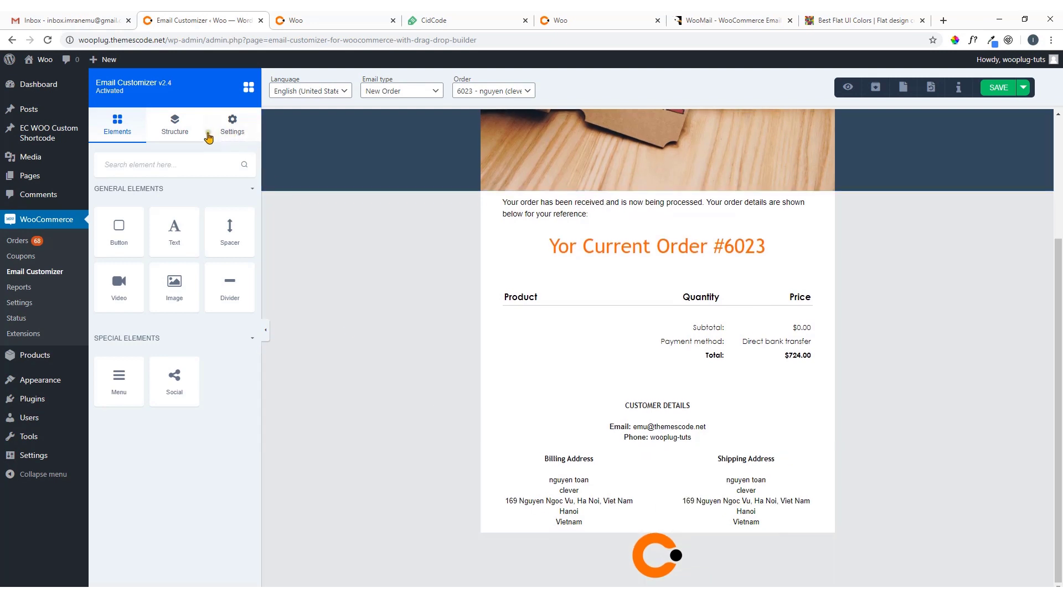
# Add a one-column row below the orange C logo.
pyautogui.click(183, 135)
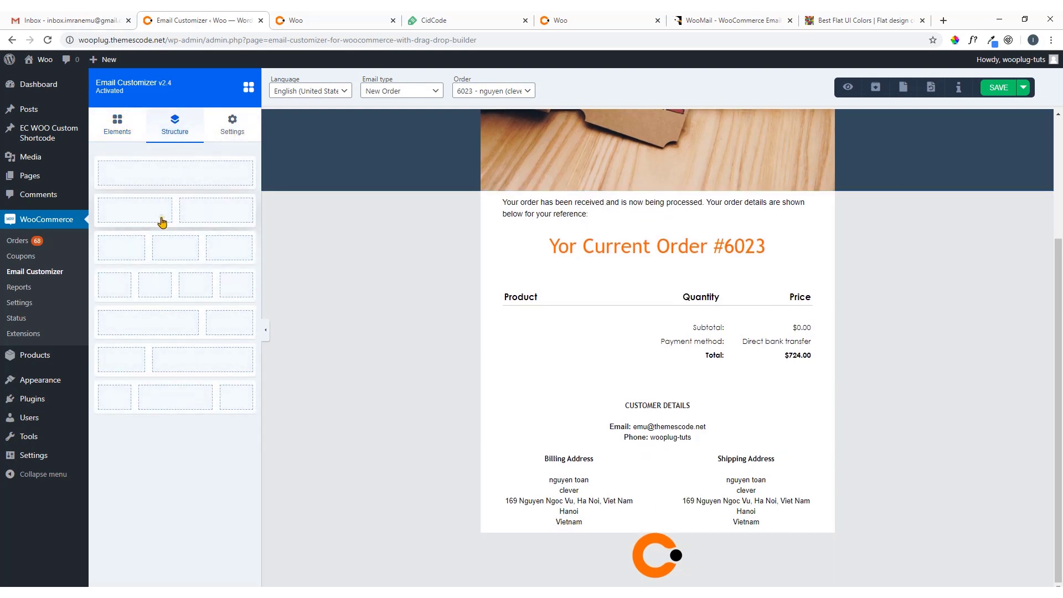
pyautogui.moveTo(172, 174); pyautogui.dragTo(580, 579)
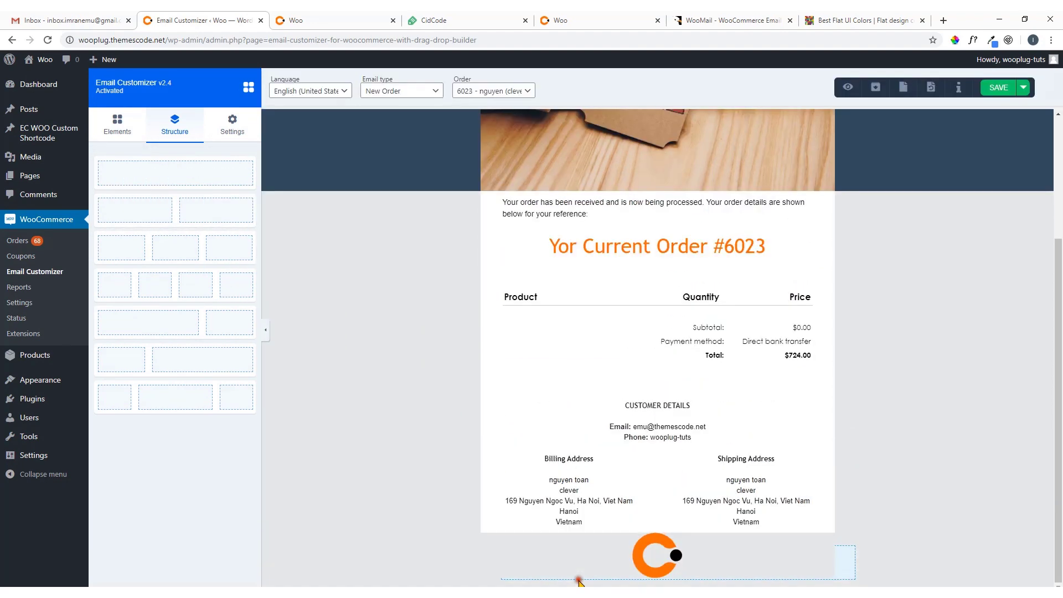
pyautogui.scroll(-1, 637, 571)
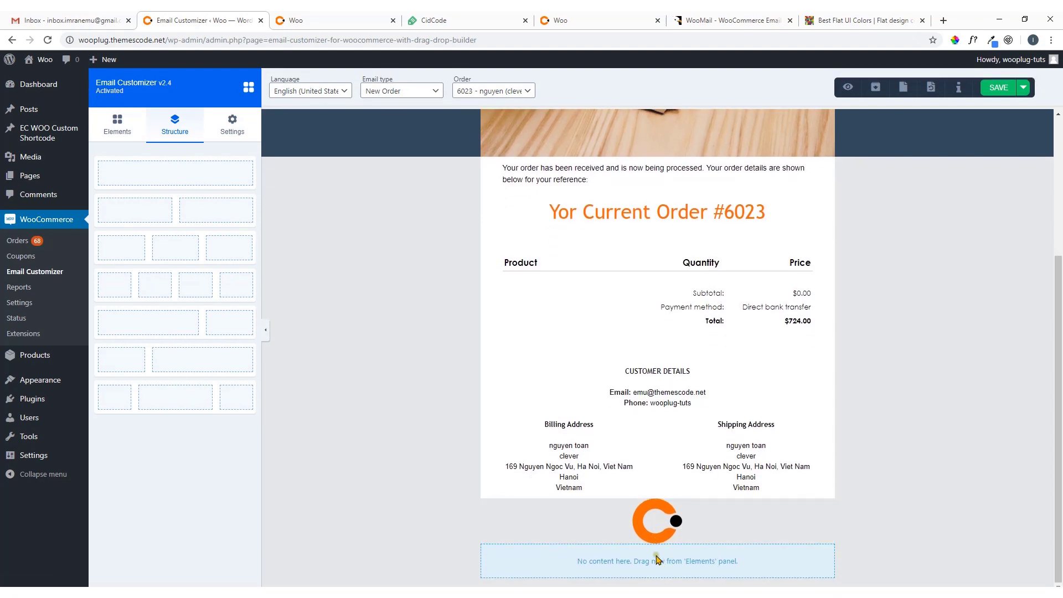
# Give the new empty bottom row a black background colour.
pyautogui.click(667, 572)
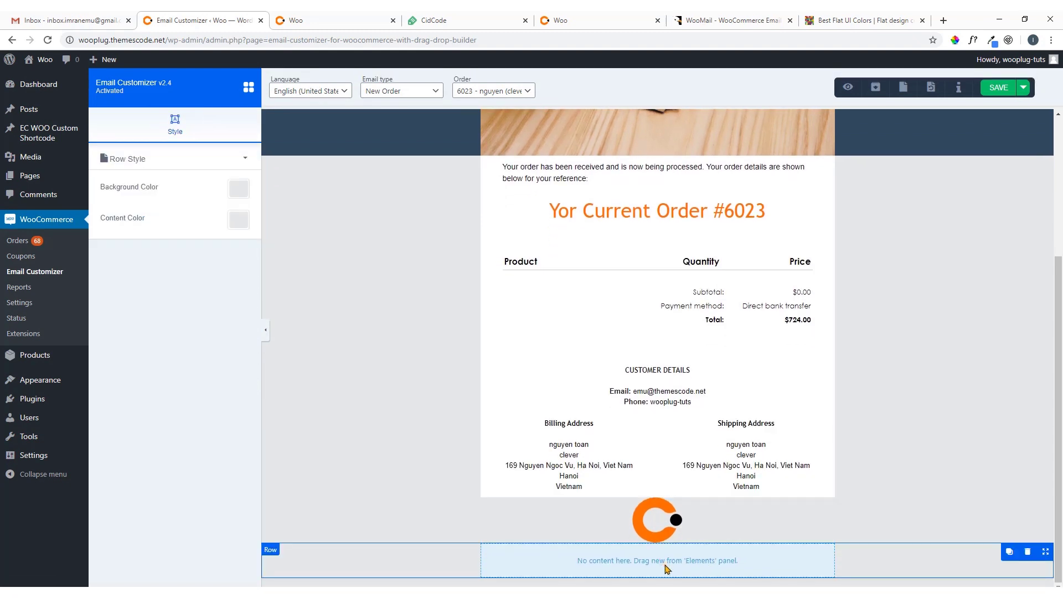
pyautogui.click(239, 193)
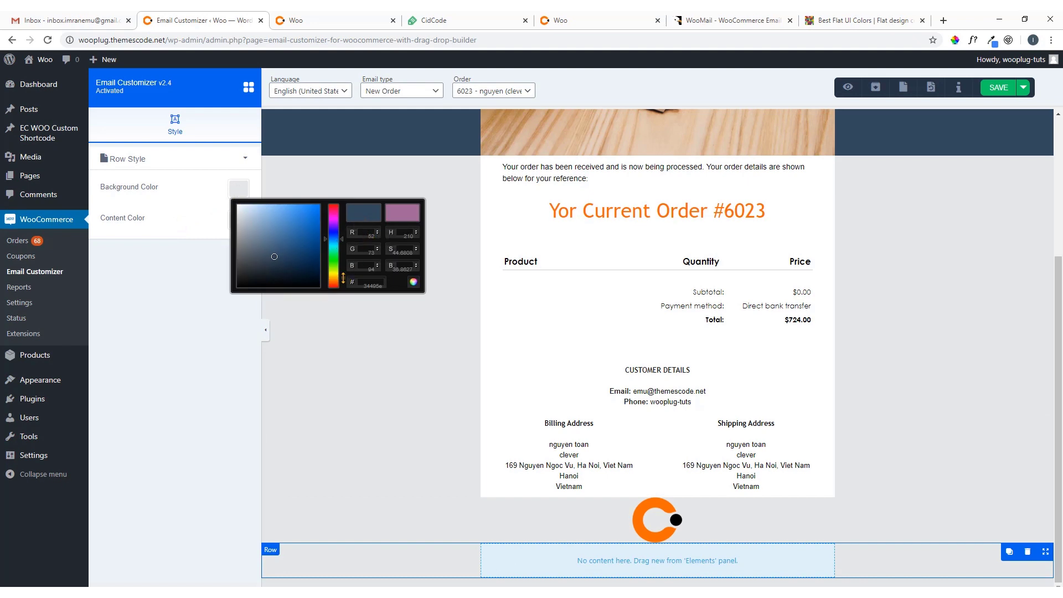
pyautogui.click(403, 435)
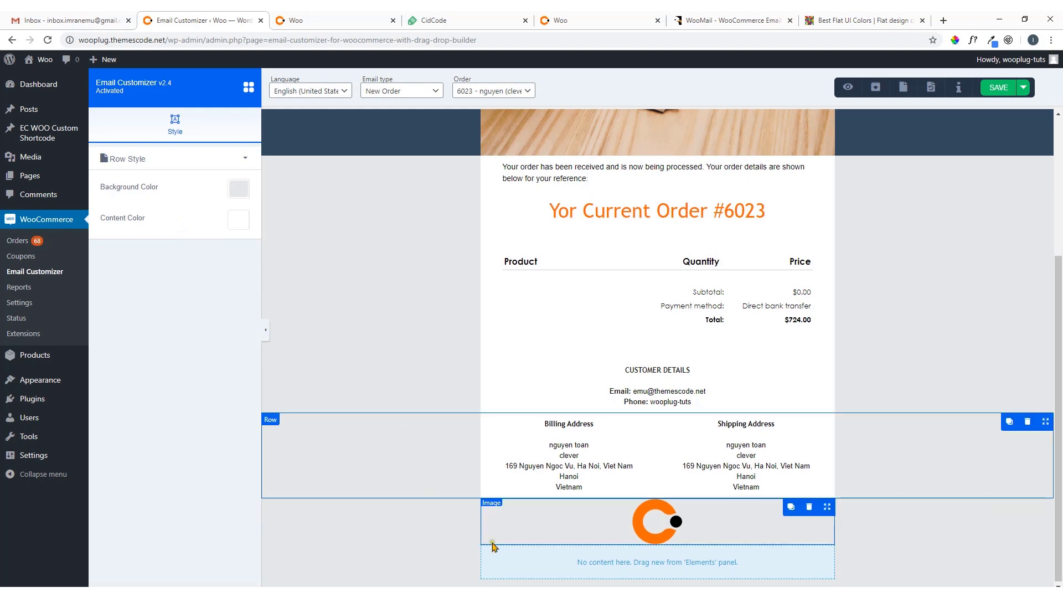
pyautogui.click(528, 556)
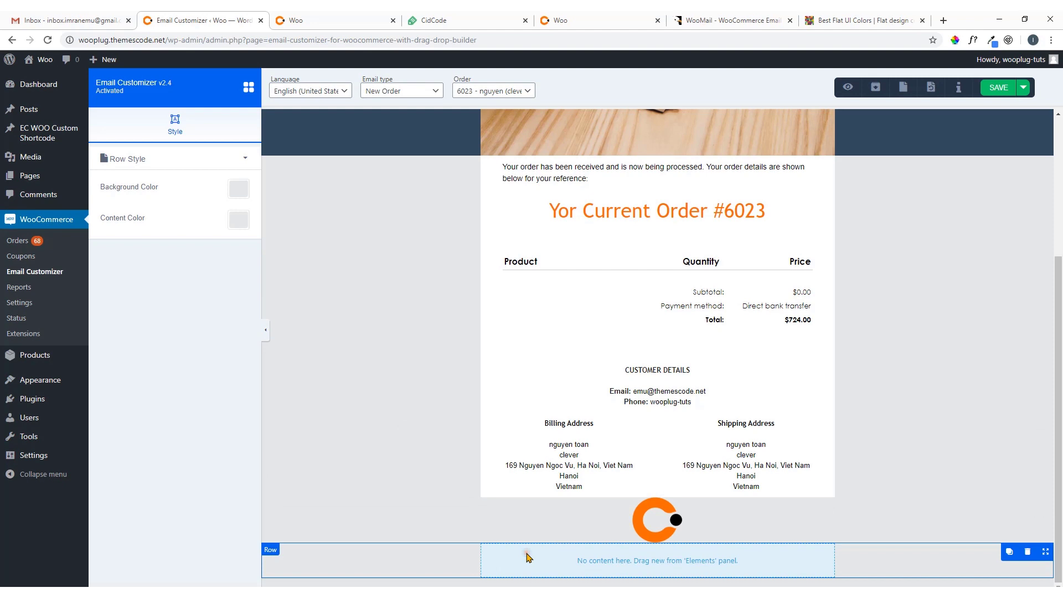
pyautogui.click(239, 188)
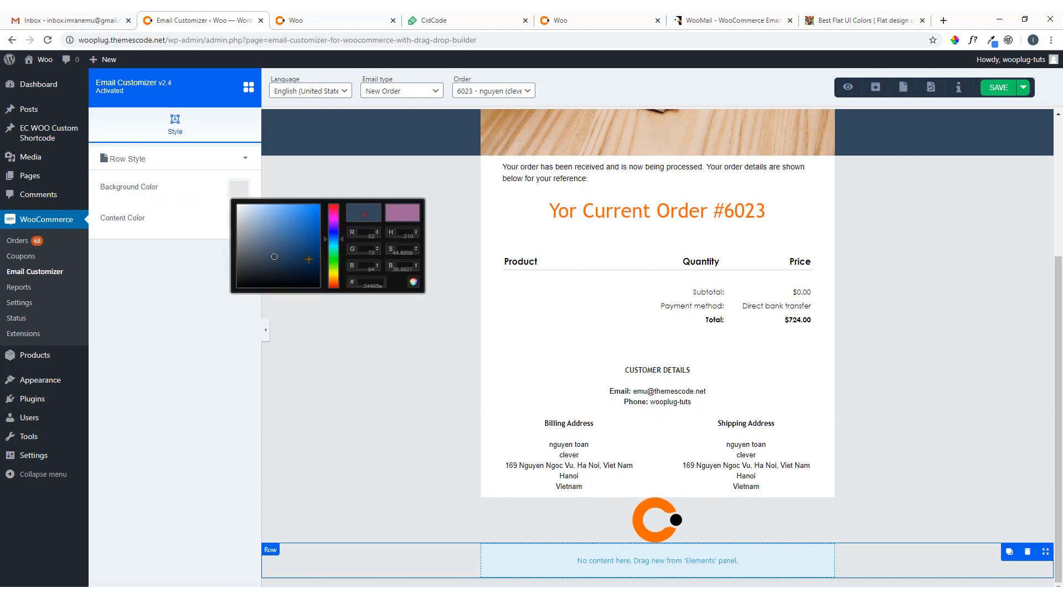
pyautogui.click(291, 278)
pyautogui.click(382, 364)
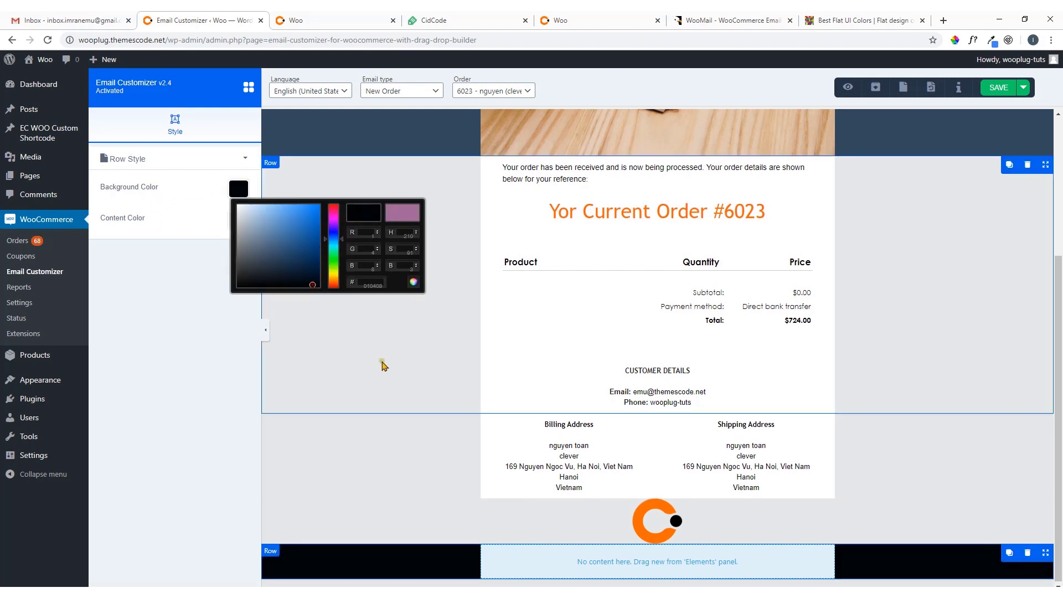
pyautogui.click(642, 574)
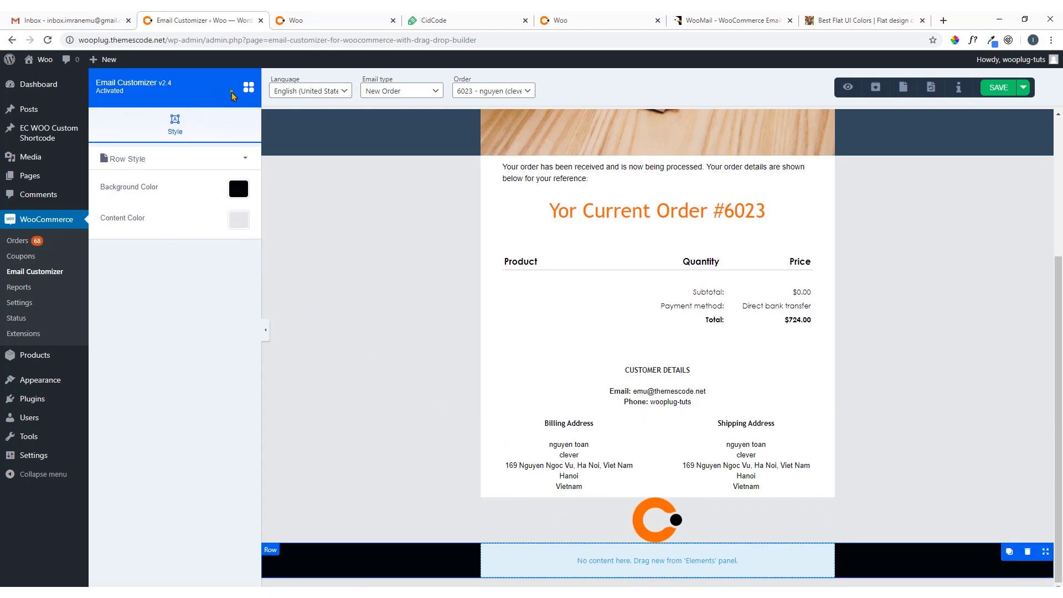
# Add a Social element with Instagram, Facebook and Twitter icons to the black row, and open its URL fields.
pyautogui.click(249, 87)
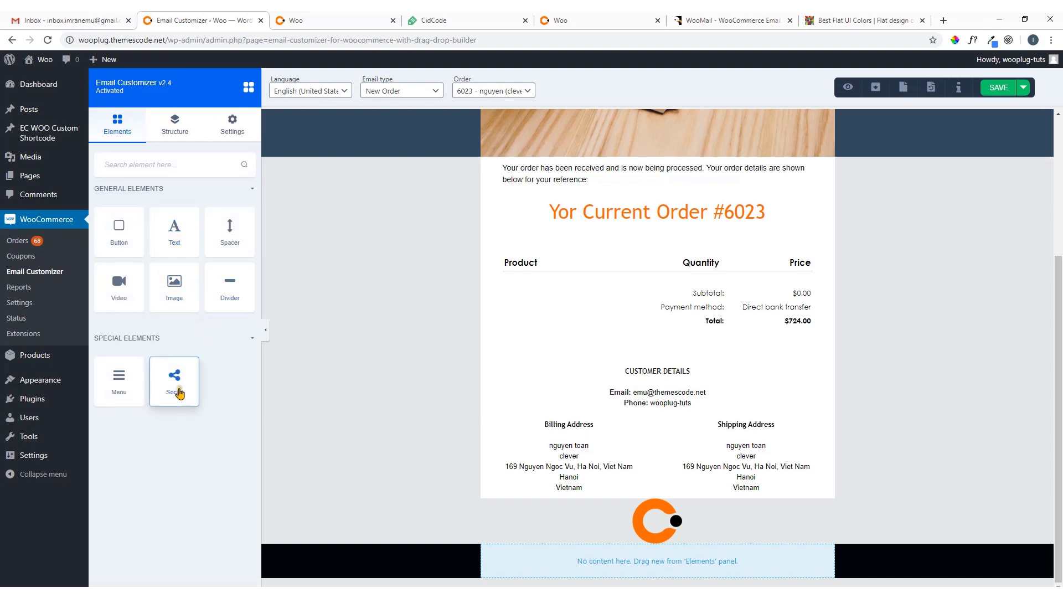
pyautogui.moveTo(176, 392); pyautogui.dragTo(631, 565)
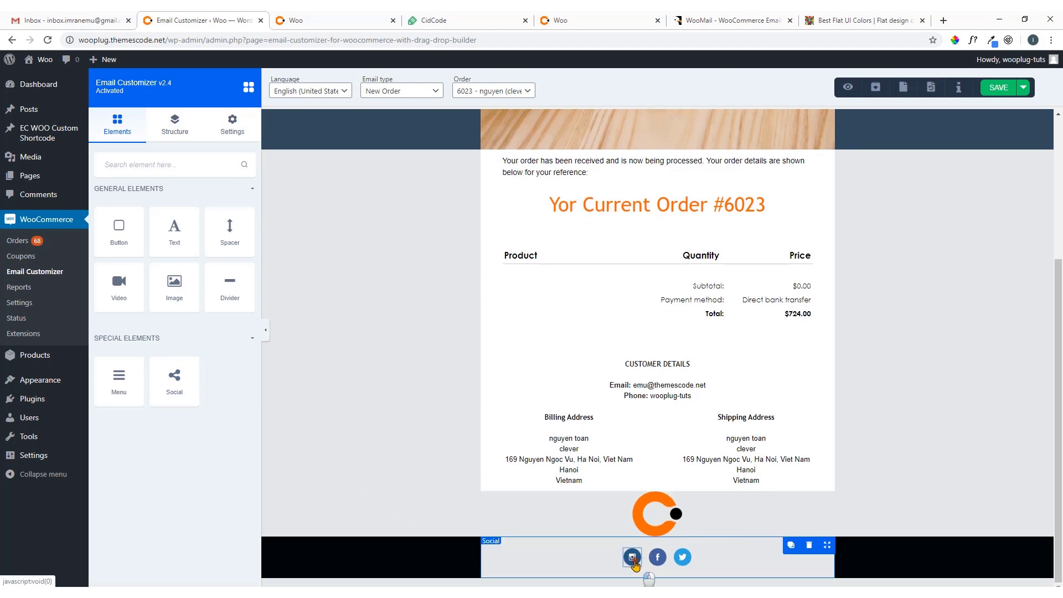
pyautogui.click(633, 559)
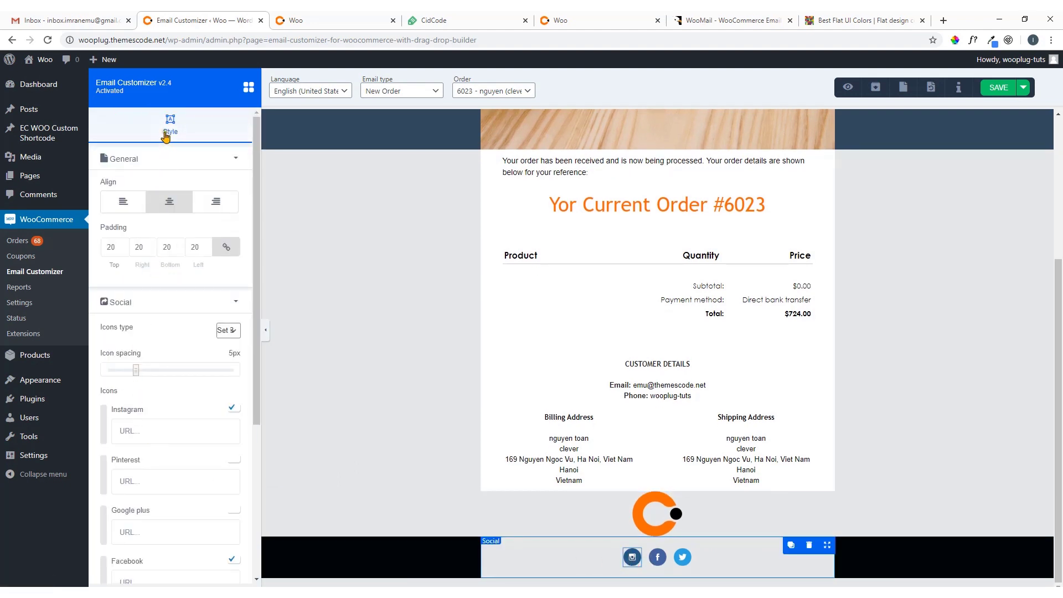
pyautogui.scroll(-3, 160, 327)
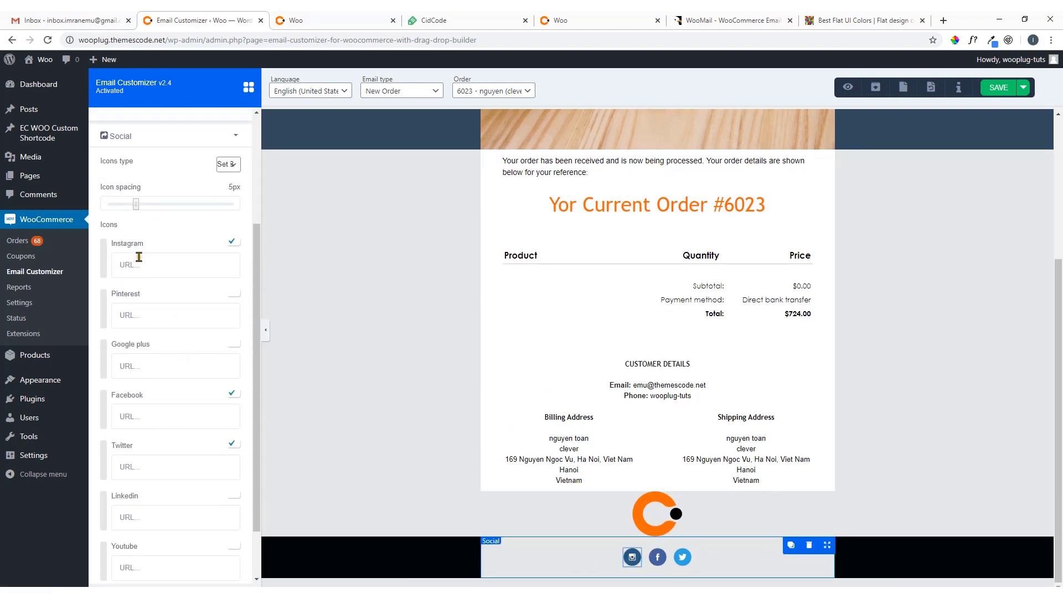
pyautogui.click(157, 323)
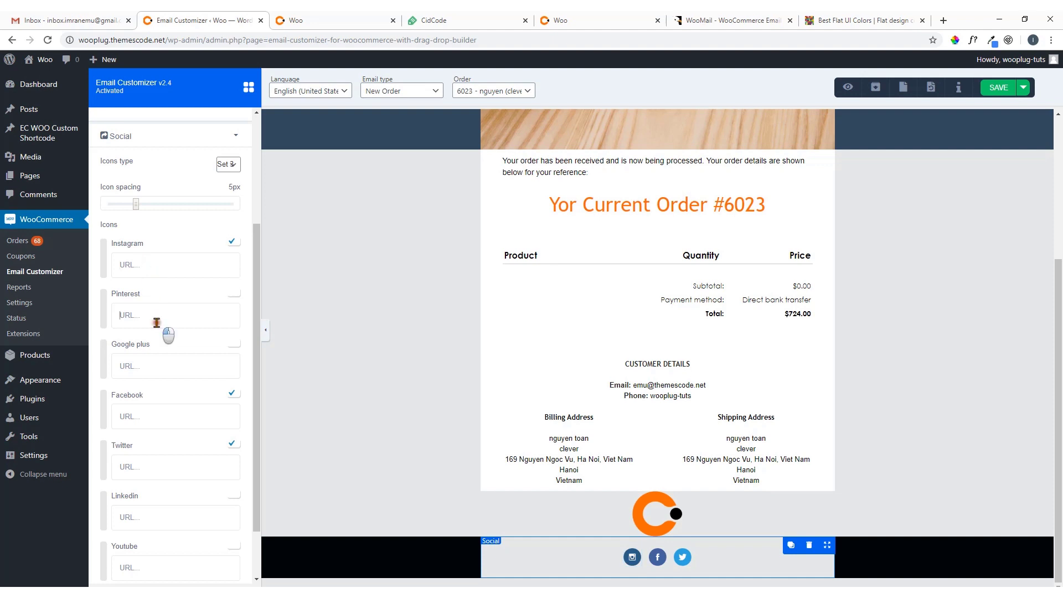
pyautogui.click(156, 370)
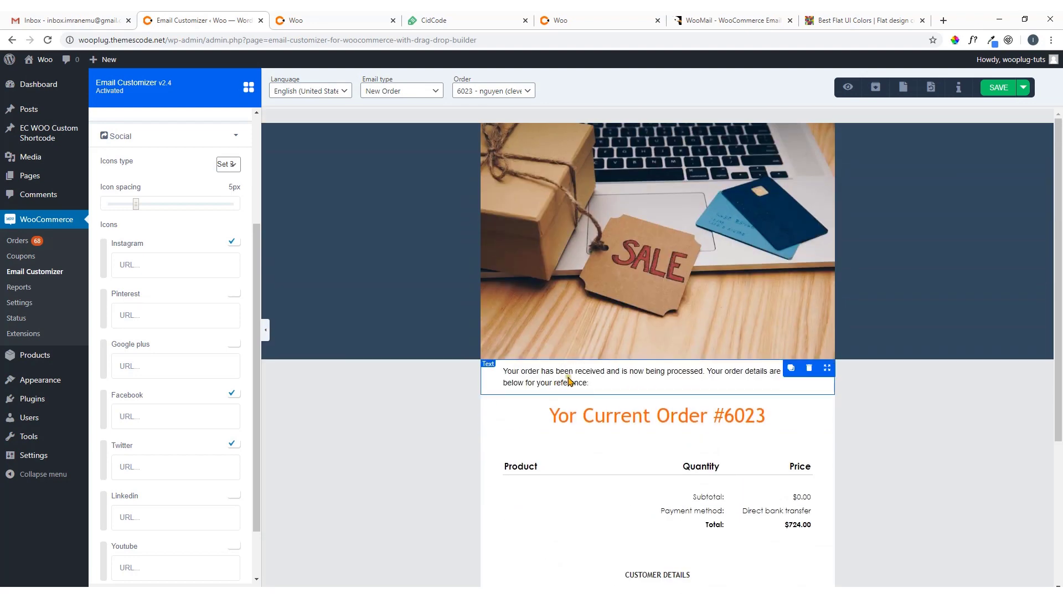
# Save the design as a template named 'New Order template' and close My templates.
pyautogui.scroll(-3, 570, 381)
pyautogui.scroll(3, 579, 377)
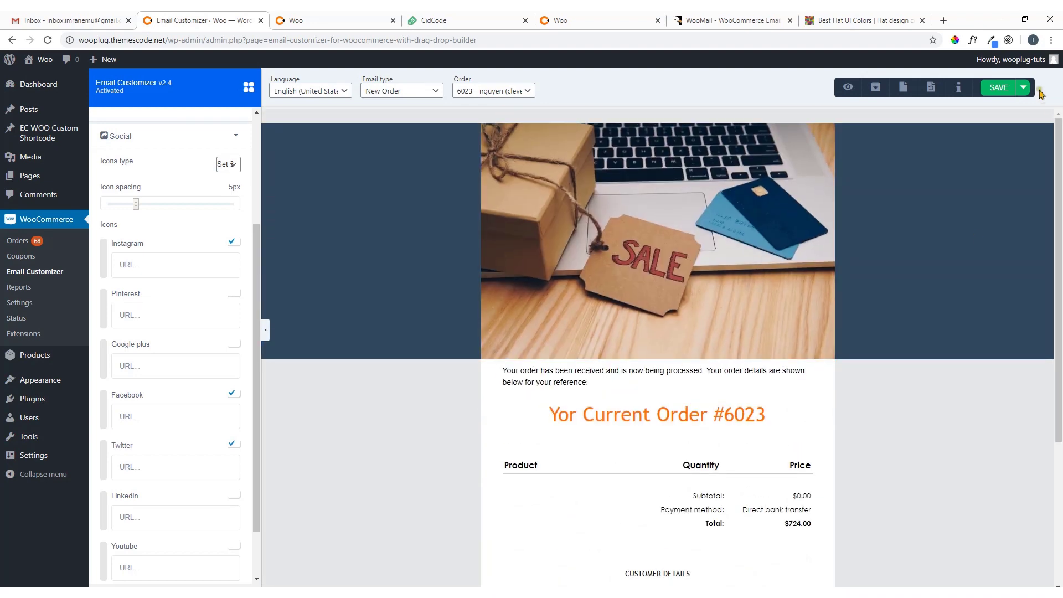
pyautogui.click(1025, 88)
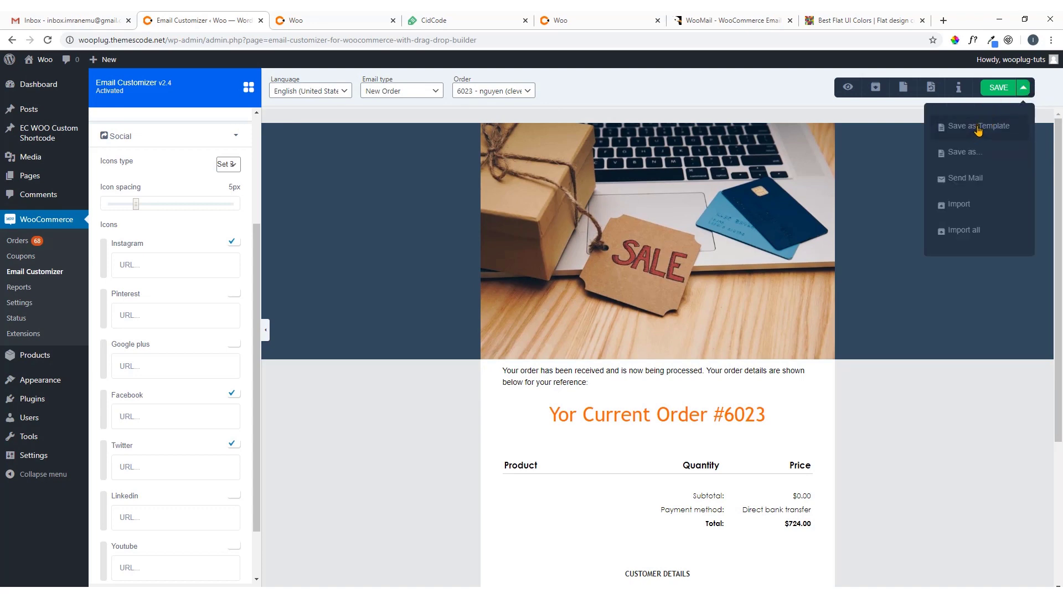
pyautogui.click(979, 127)
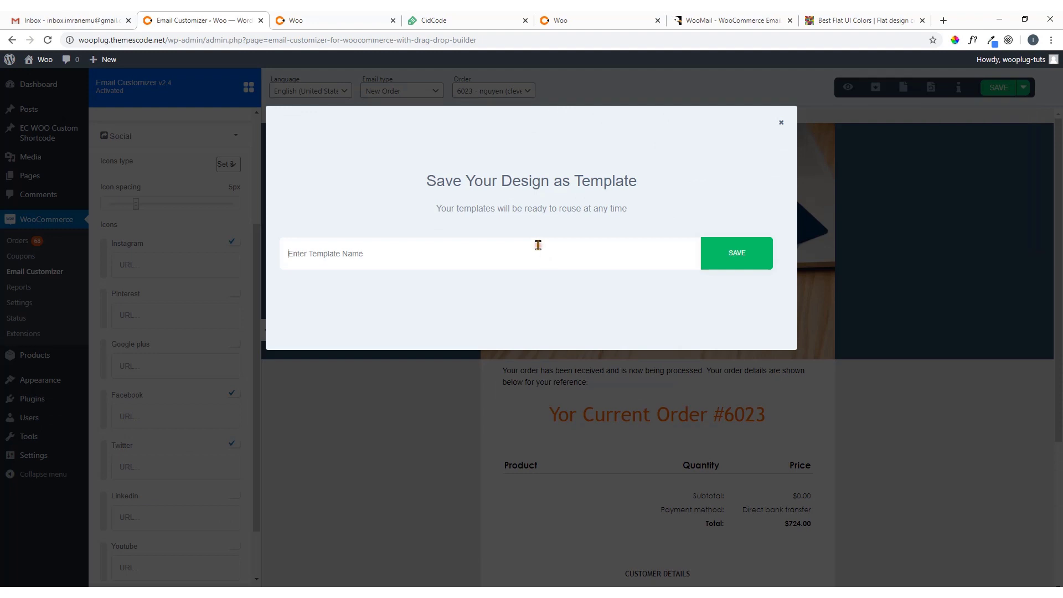
pyautogui.write('N')
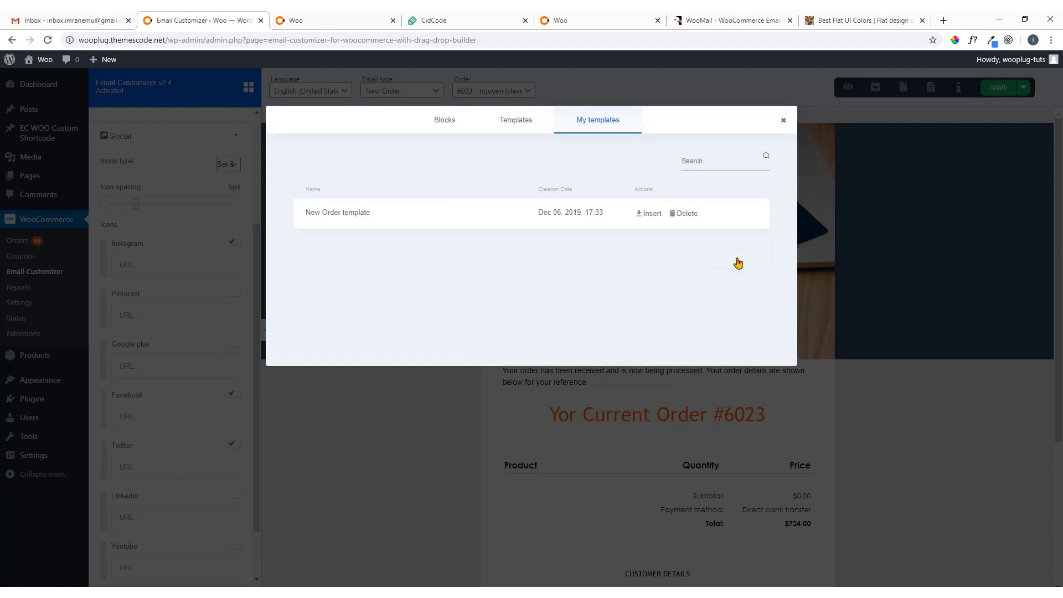
pyautogui.click(783, 123)
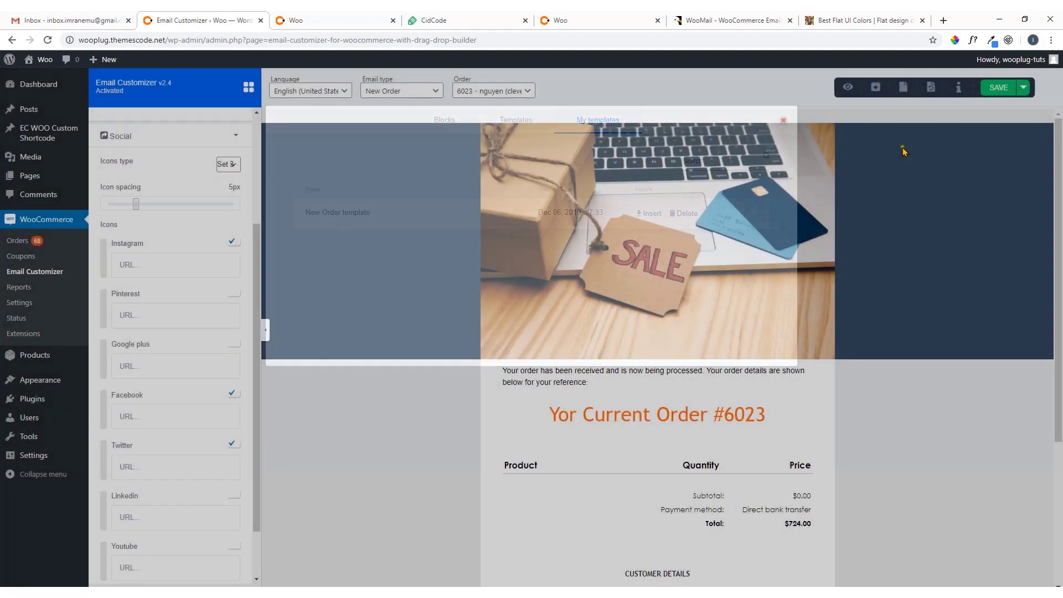
pyautogui.scroll(-4, 681, 279)
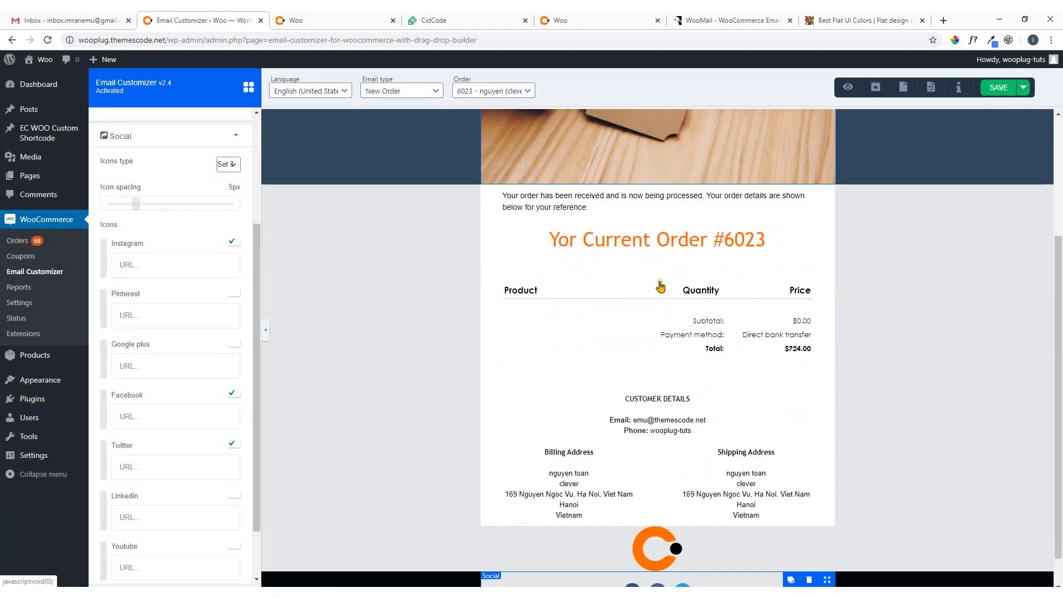
pyautogui.scroll(4, 659, 285)
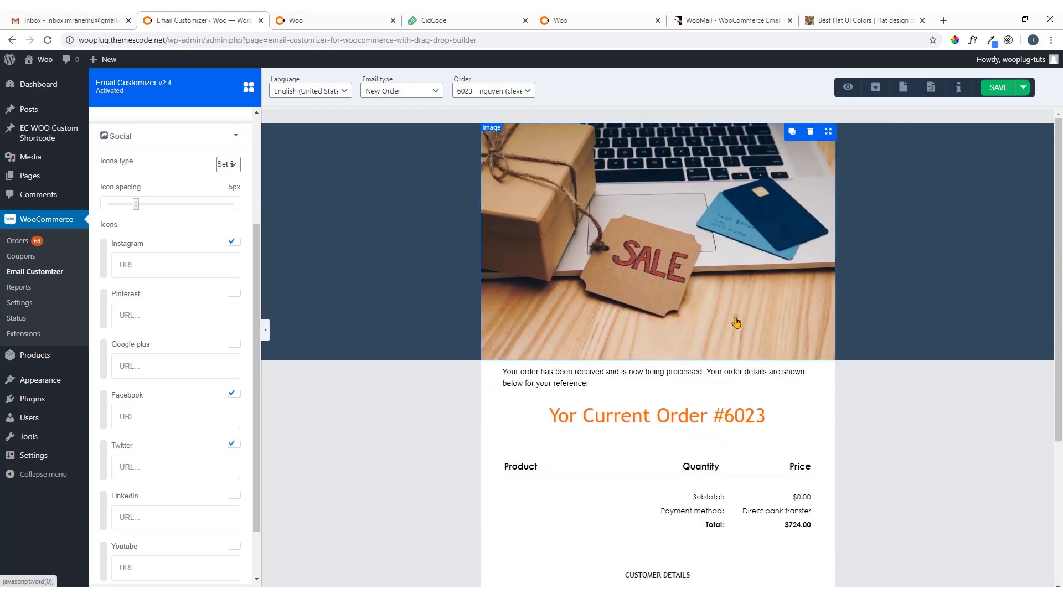
# Copy the Gmail account's e-mail address from the Google account popup and return to the customizer.
pyautogui.click(88, 17)
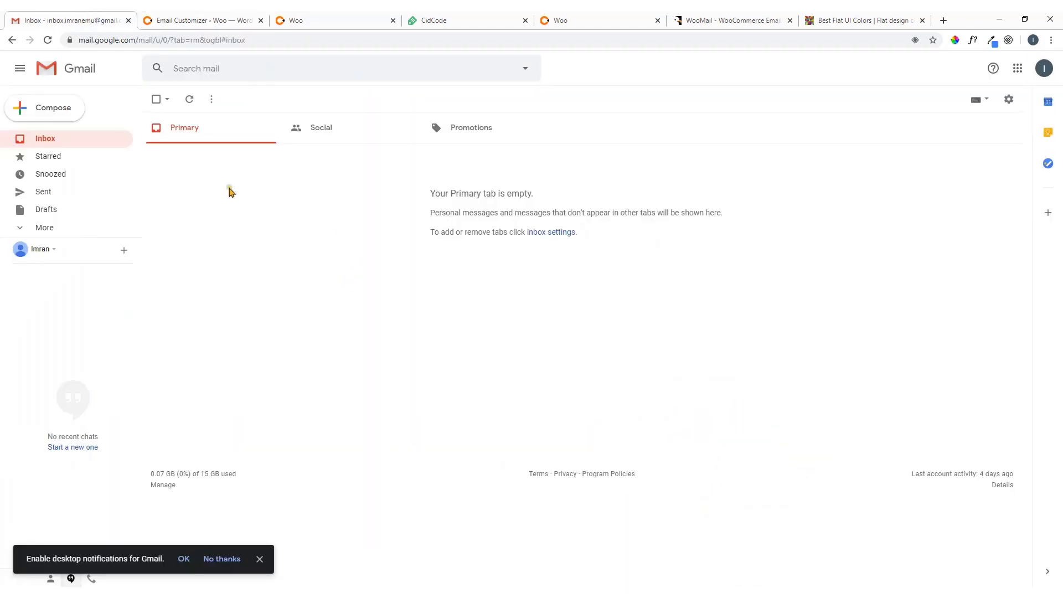
pyautogui.click(1045, 68)
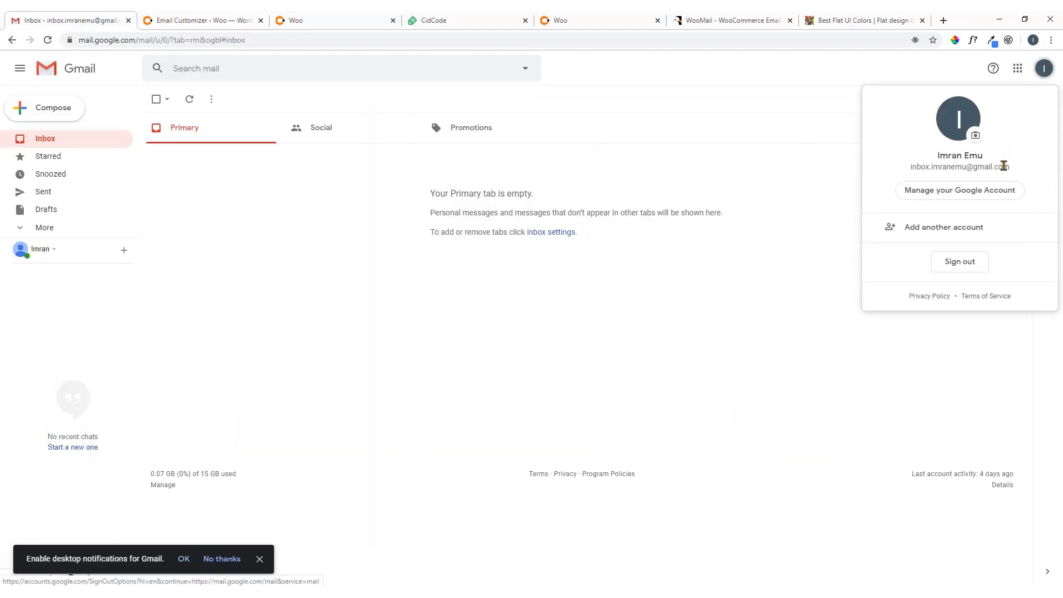
pyautogui.moveTo(1010, 169); pyautogui.dragTo(911, 169)
pyautogui.rightClick(911, 169)
pyautogui.click(917, 175)
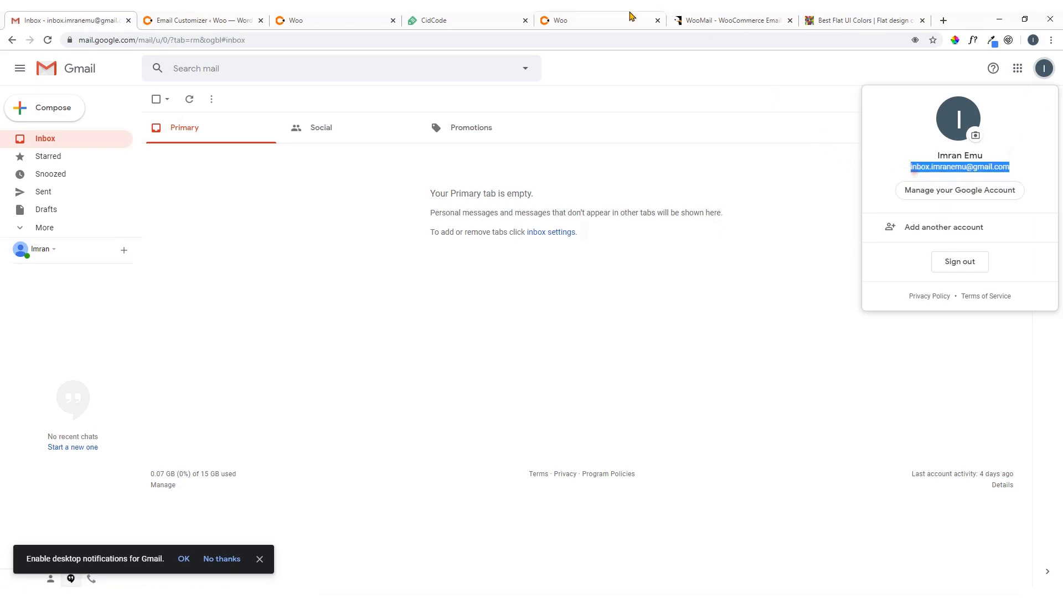
pyautogui.click(215, 16)
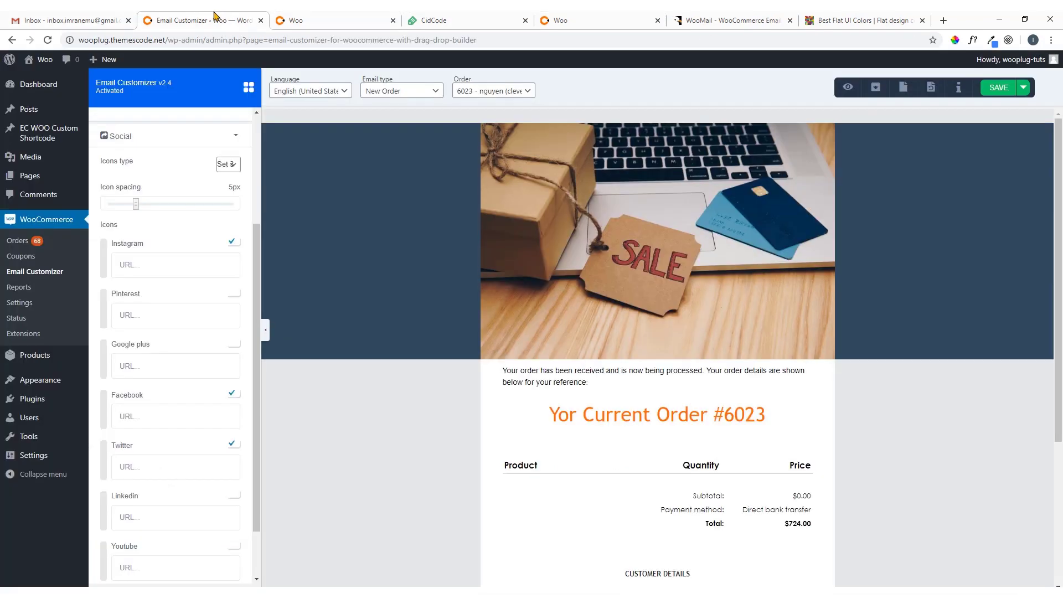
# Send a test of the New Order email to the copied inbox address via Send Mail.
pyautogui.click(1023, 88)
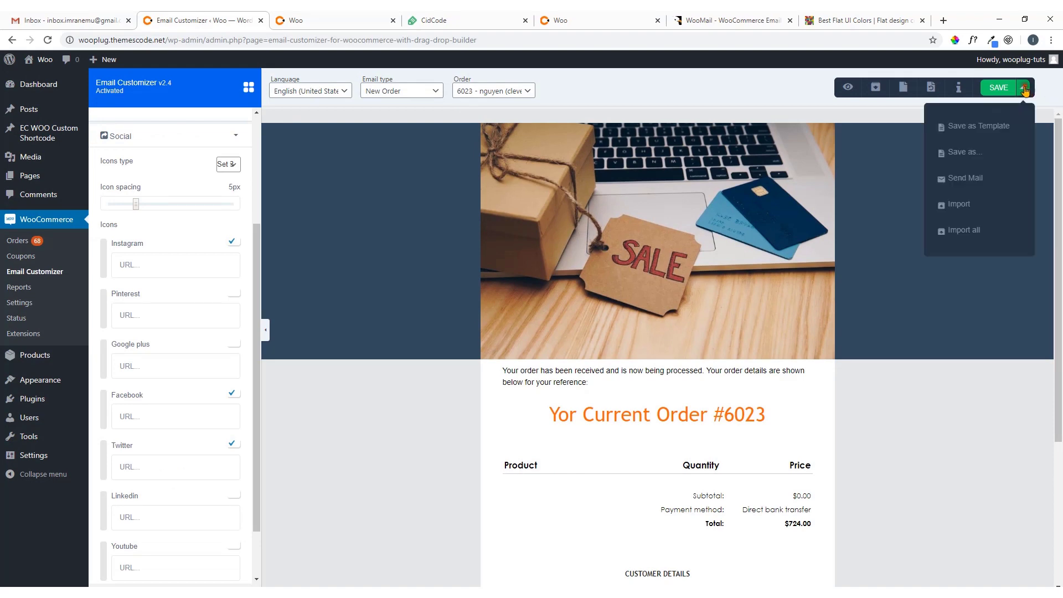
pyautogui.click(966, 179)
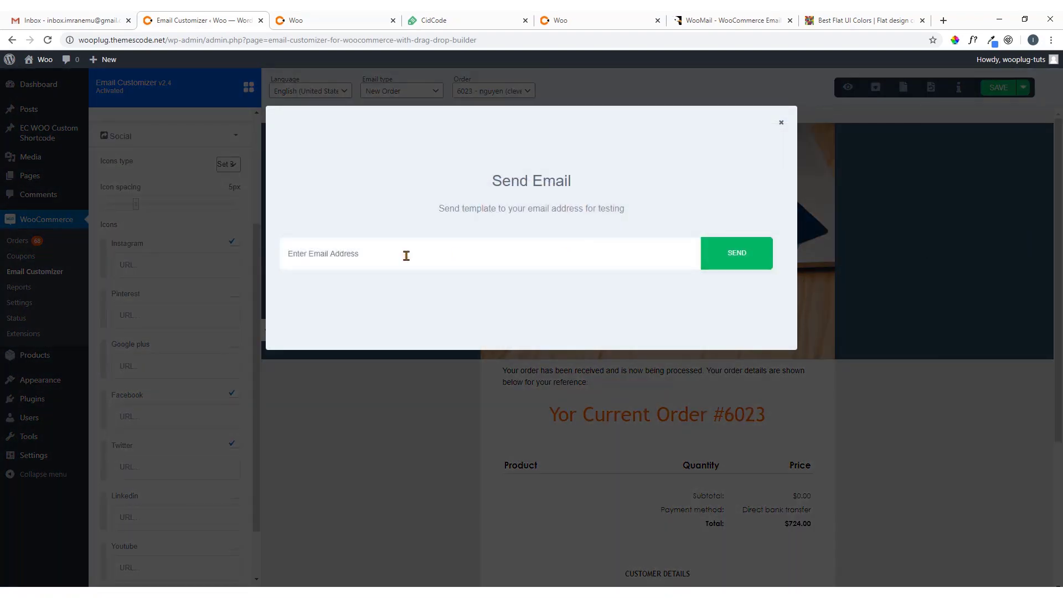
pyautogui.hotkey('ctrl', 'v')
pyautogui.click(739, 253)
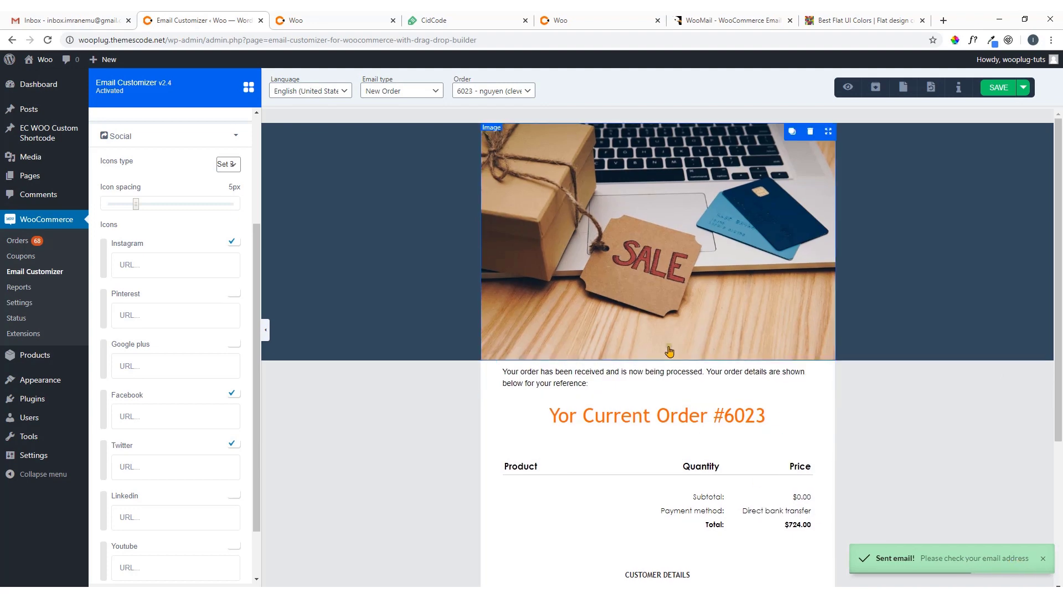
pyautogui.scroll(-4, 605, 364)
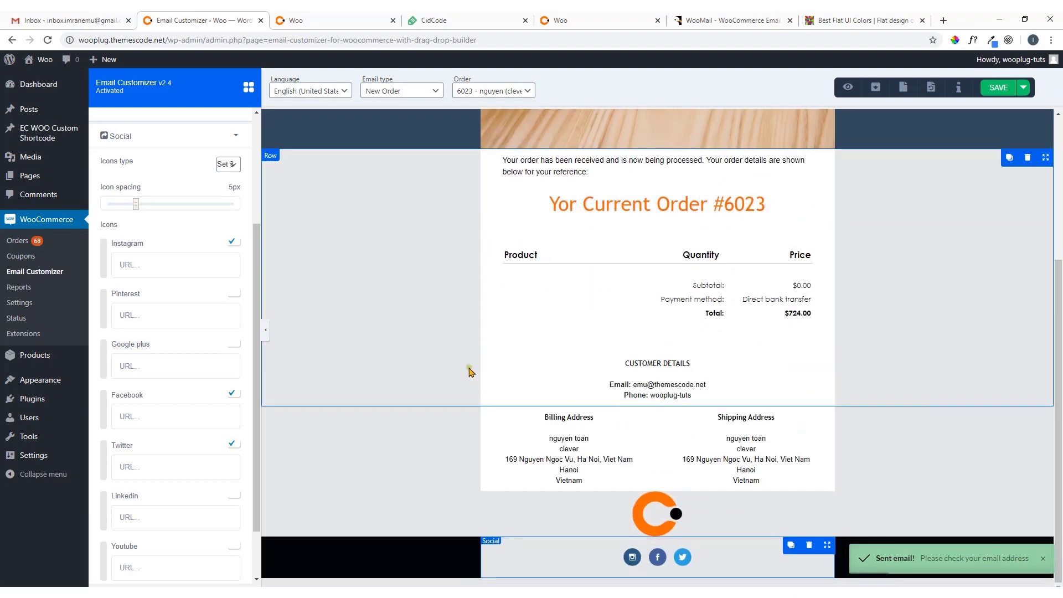
pyautogui.scroll(4, 458, 363)
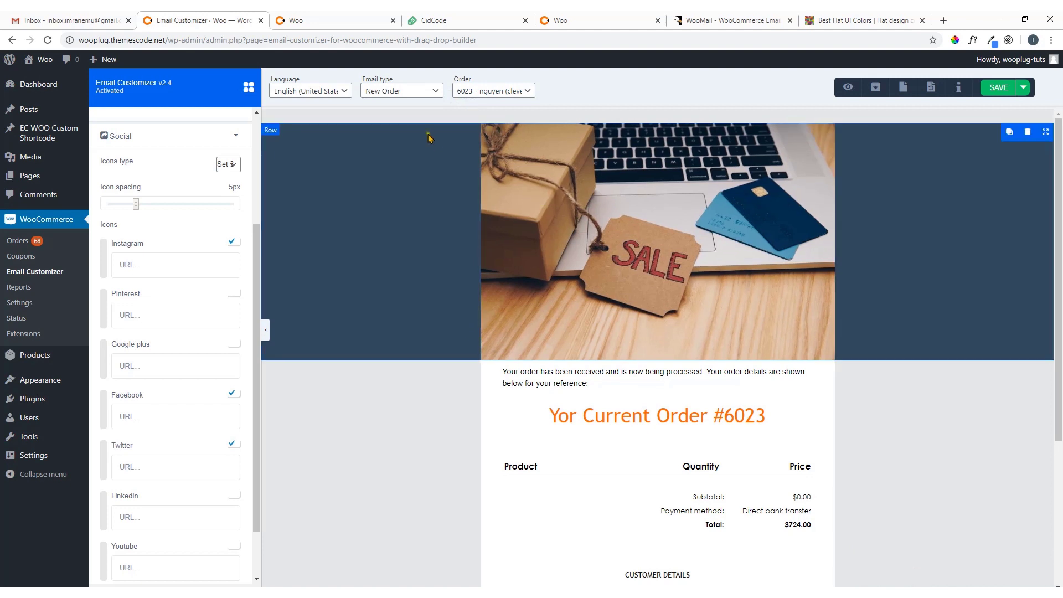
# Load the Reset Password email and replace its header logo with the sale-tag photo.
pyautogui.click(417, 92)
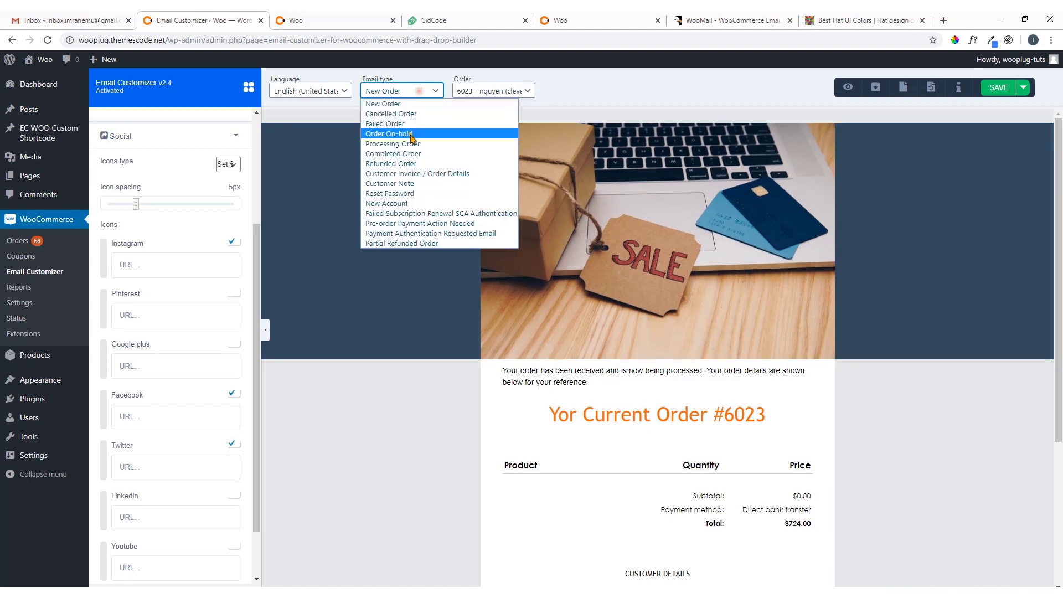
pyautogui.click(394, 197)
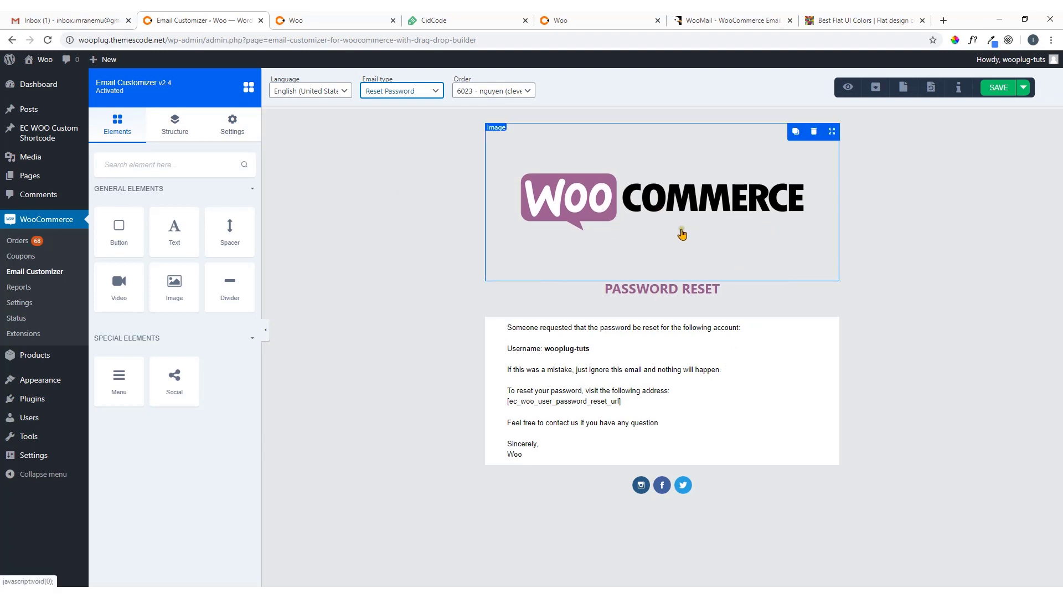
pyautogui.click(620, 220)
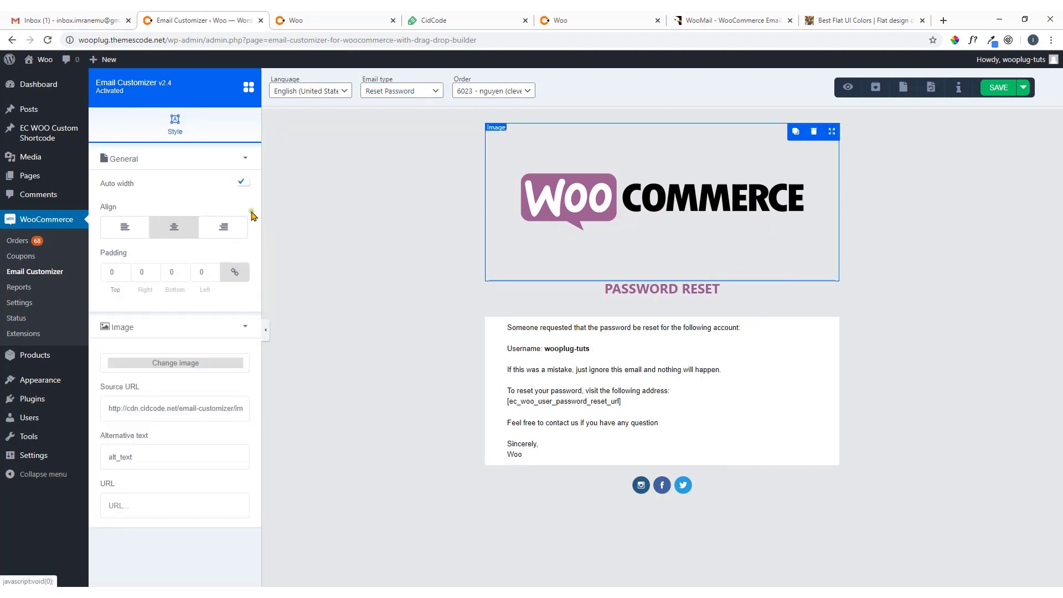
pyautogui.click(151, 365)
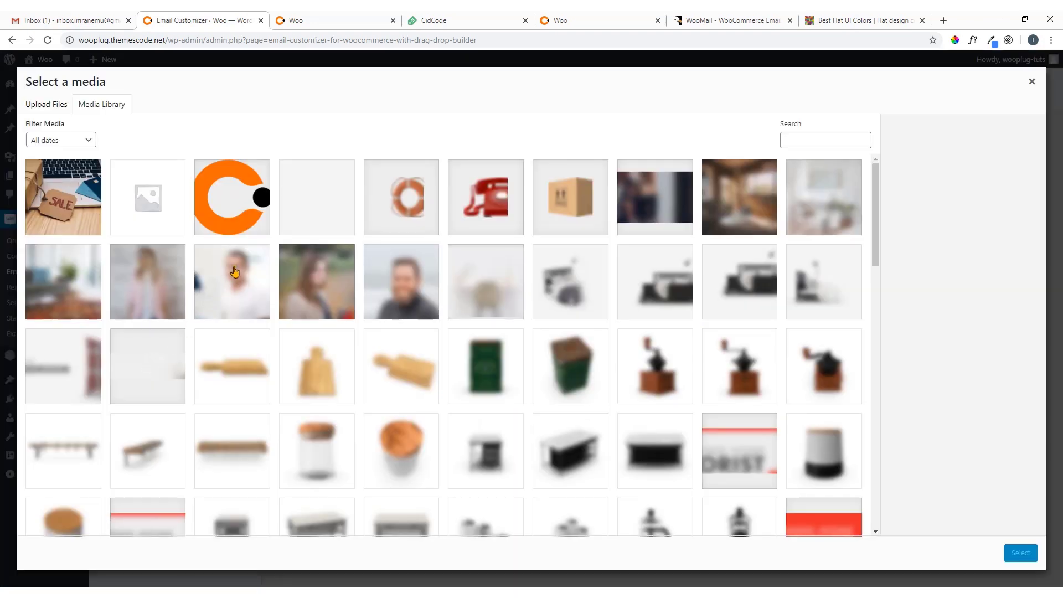
pyautogui.click(94, 217)
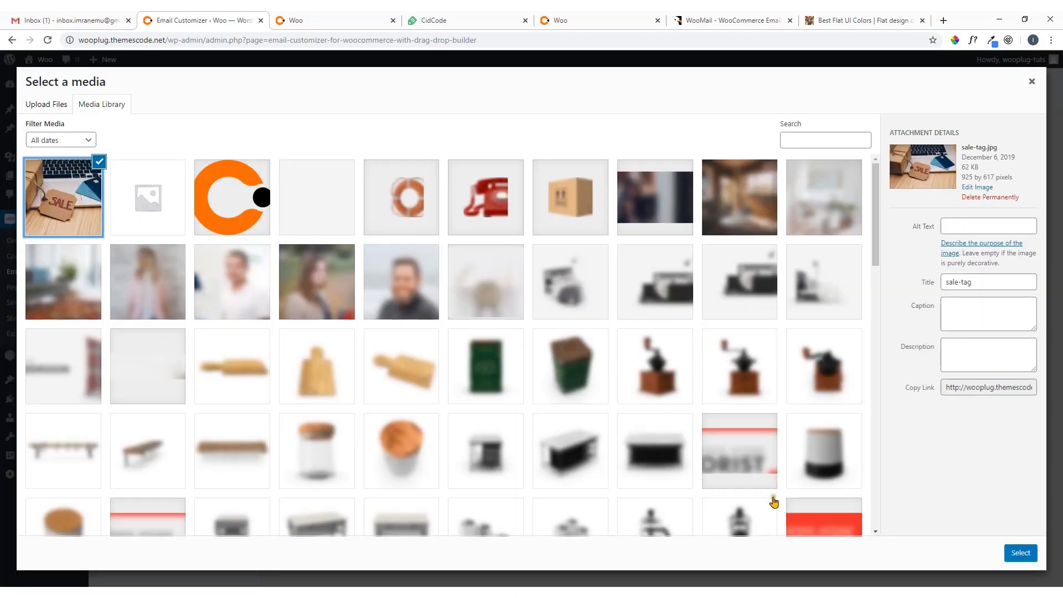
pyautogui.click(1022, 553)
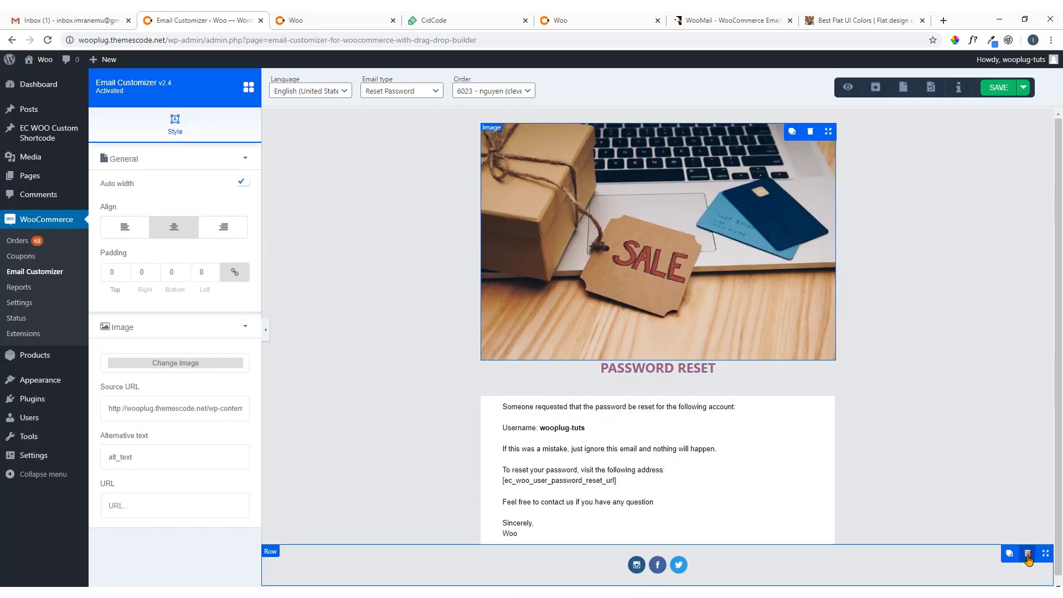
# Make the PASSWORD RESET heading text blue, then switch to the Gmail inbox.
pyautogui.click(648, 375)
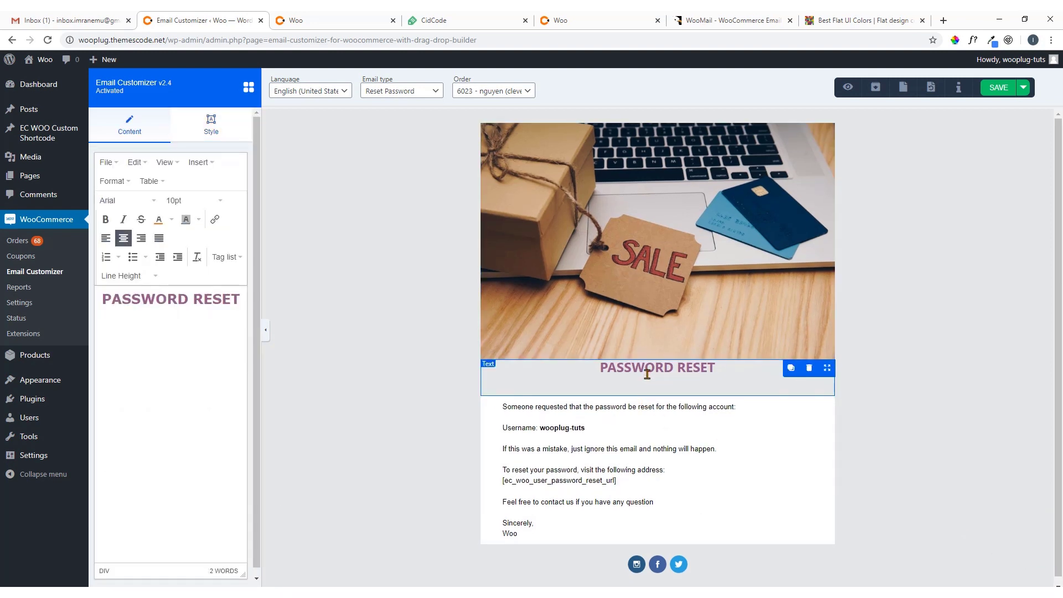
pyautogui.moveTo(105, 304); pyautogui.dragTo(241, 299)
pyautogui.click(156, 221)
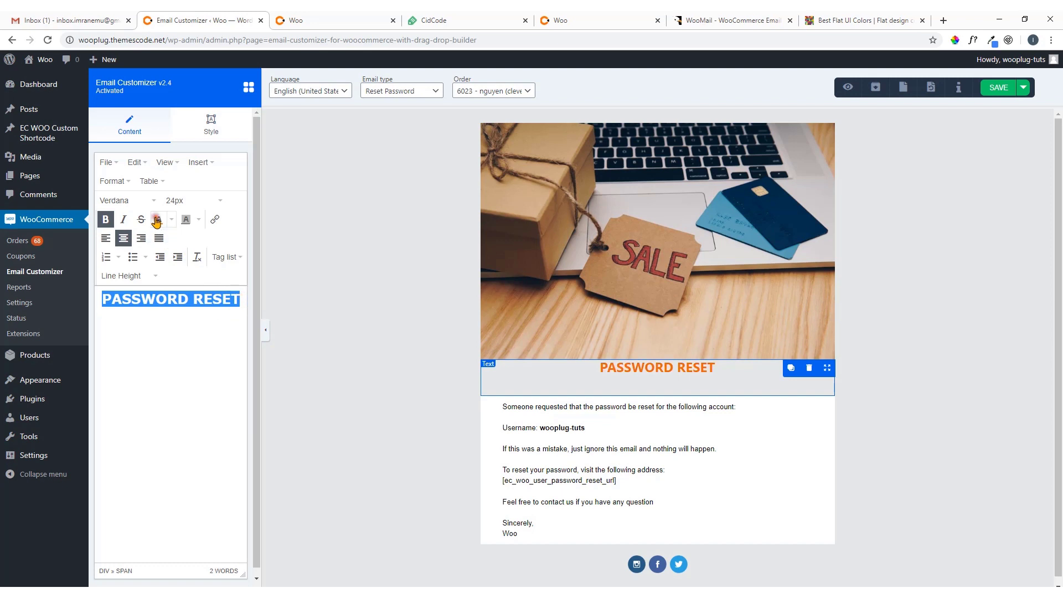
pyautogui.click(171, 220)
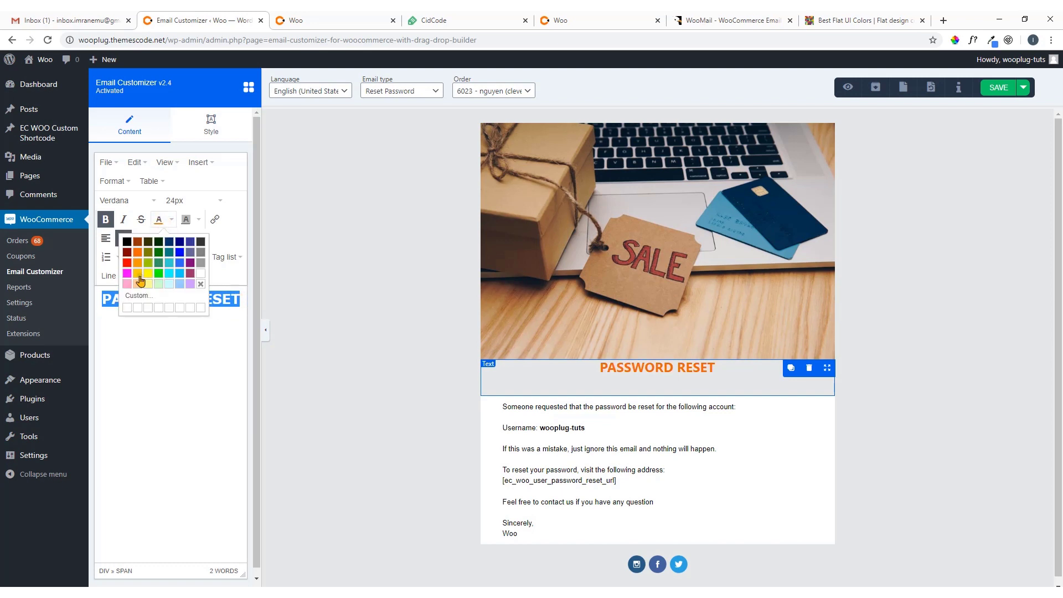
pyautogui.click(179, 252)
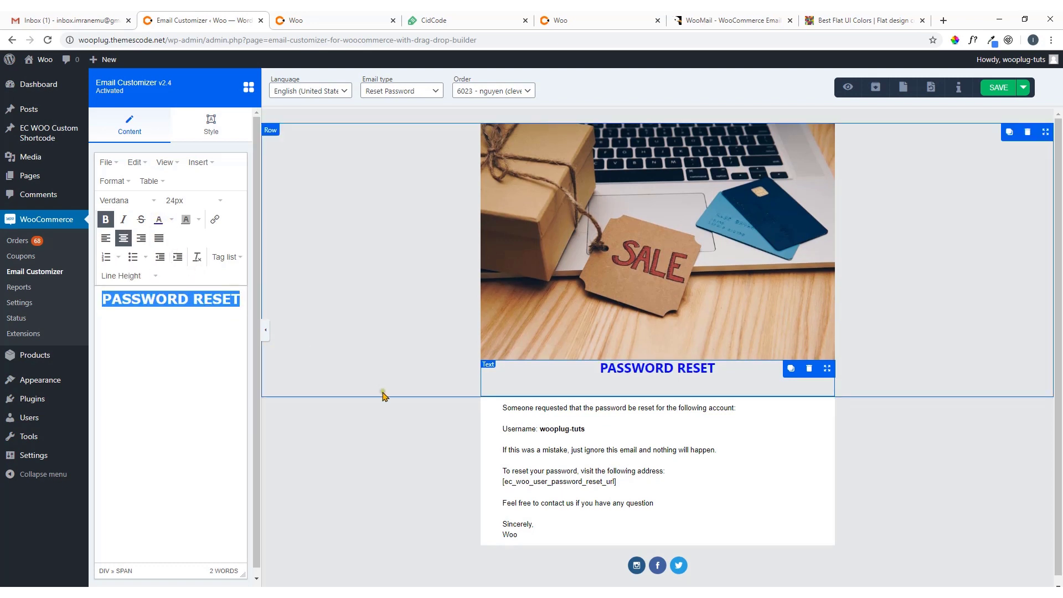
pyautogui.click(383, 461)
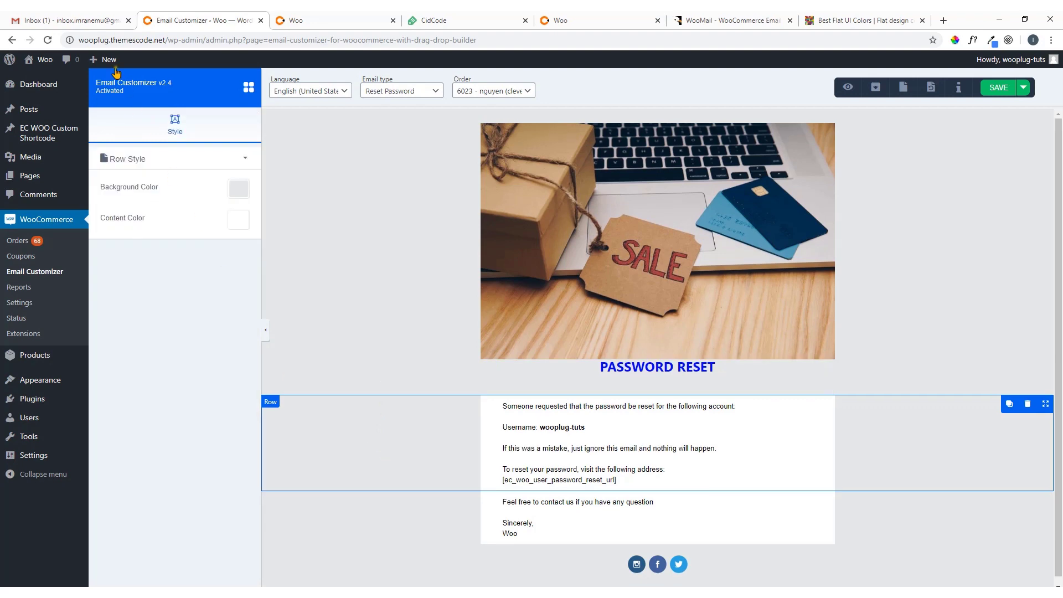
pyautogui.click(95, 20)
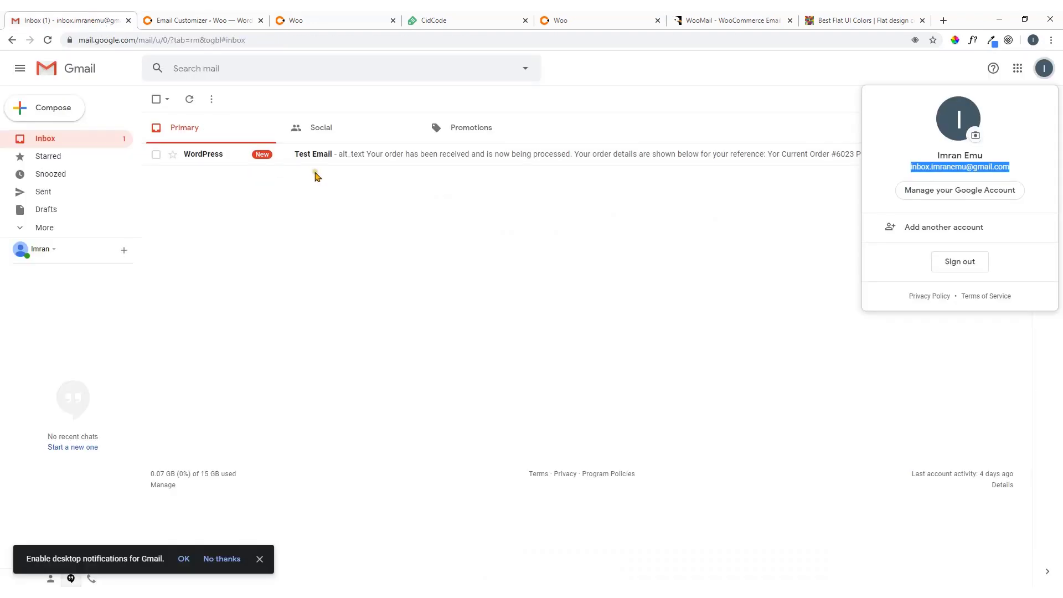
# Clear the Gmail account panel and notifications prompt, then open the received Test Email.
pyautogui.click(604, 350)
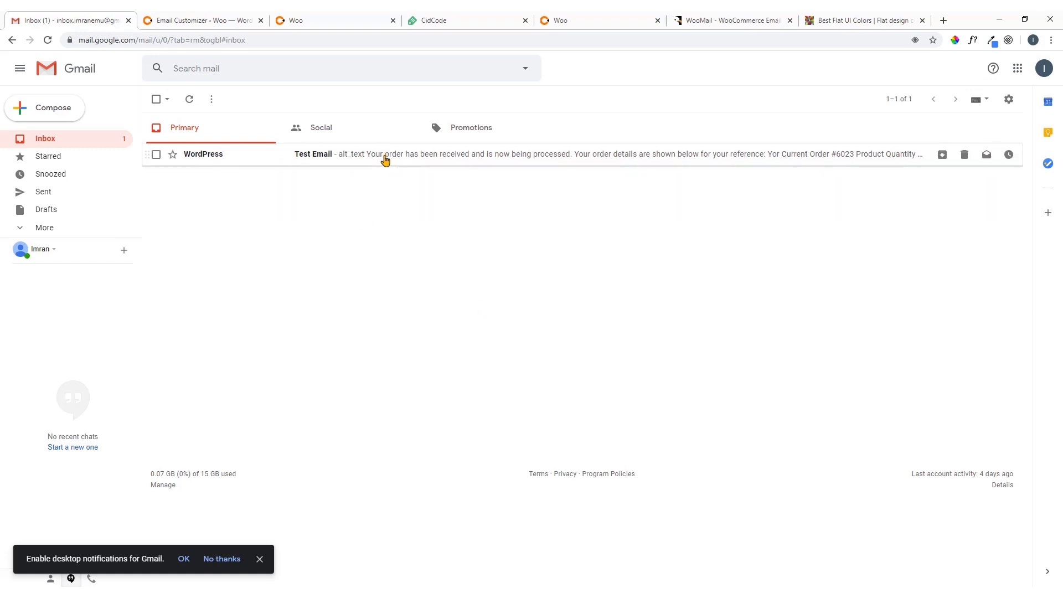
pyautogui.click(260, 559)
pyautogui.click(305, 157)
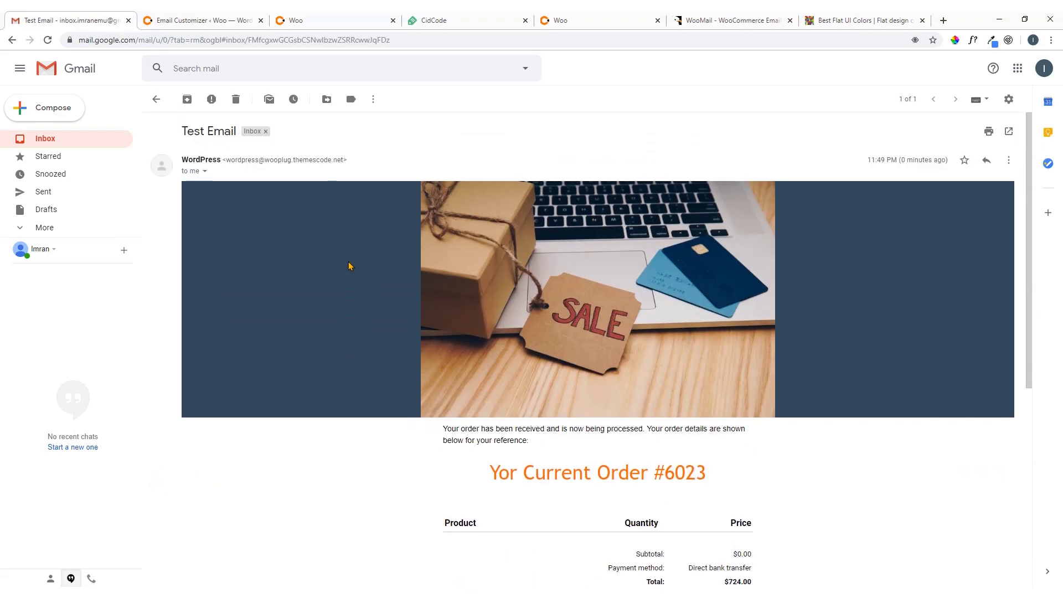
# Review the Test Email's SALE banner, order details and social icons footer, then return to the Email Customizer.
pyautogui.scroll(-6, 494, 284)
pyautogui.scroll(6, 517, 290)
pyautogui.scroll(-5, 675, 480)
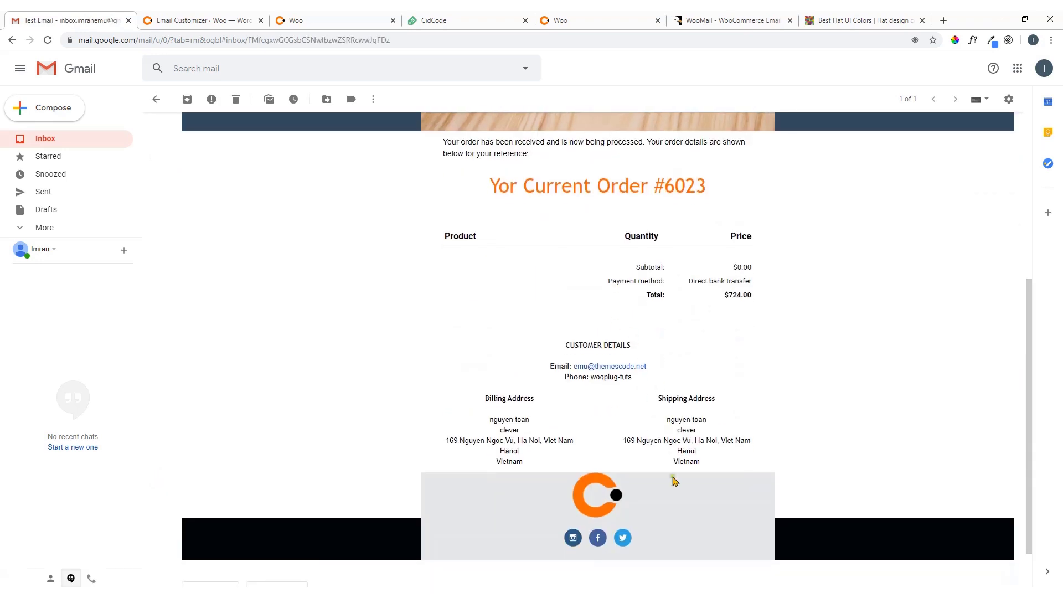
pyautogui.scroll(5, 631, 482)
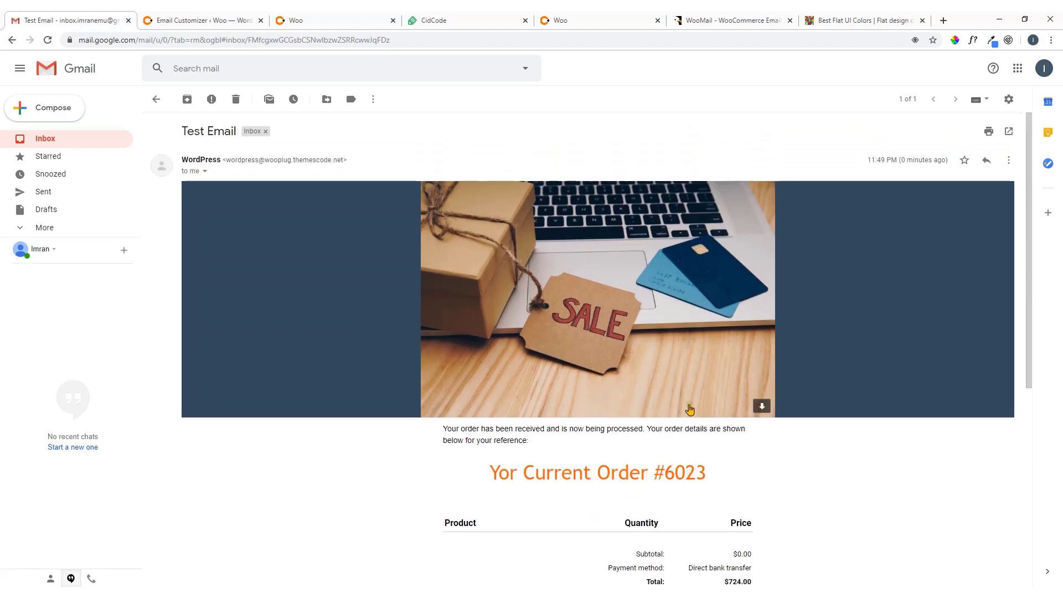
pyautogui.click(233, 20)
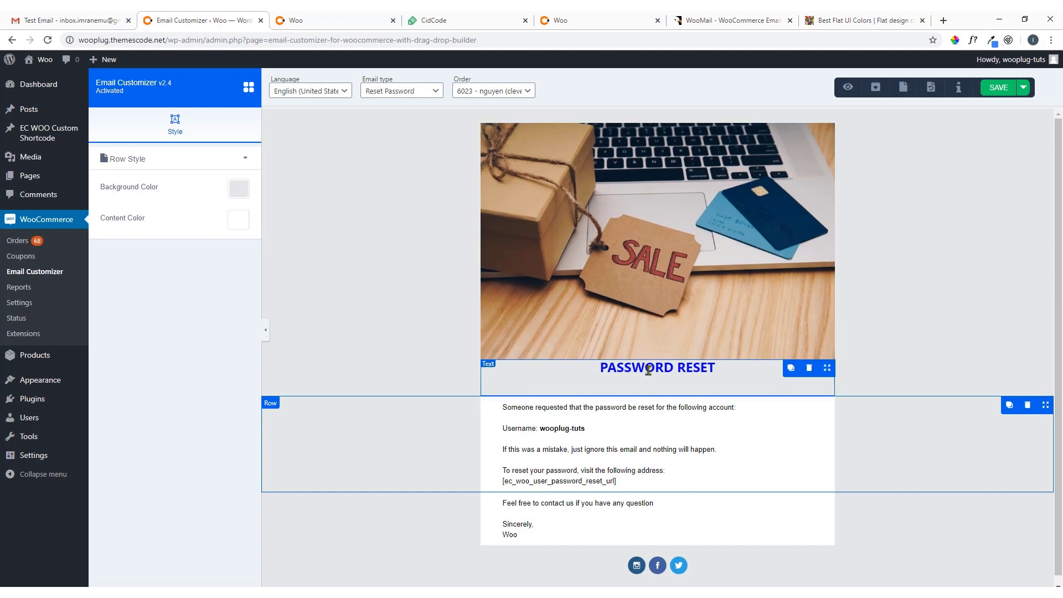
# Browse the merge-tag submenus for the Reset Password body text, then view the JSON, HTML and All Templates export options.
pyautogui.click(796, 432)
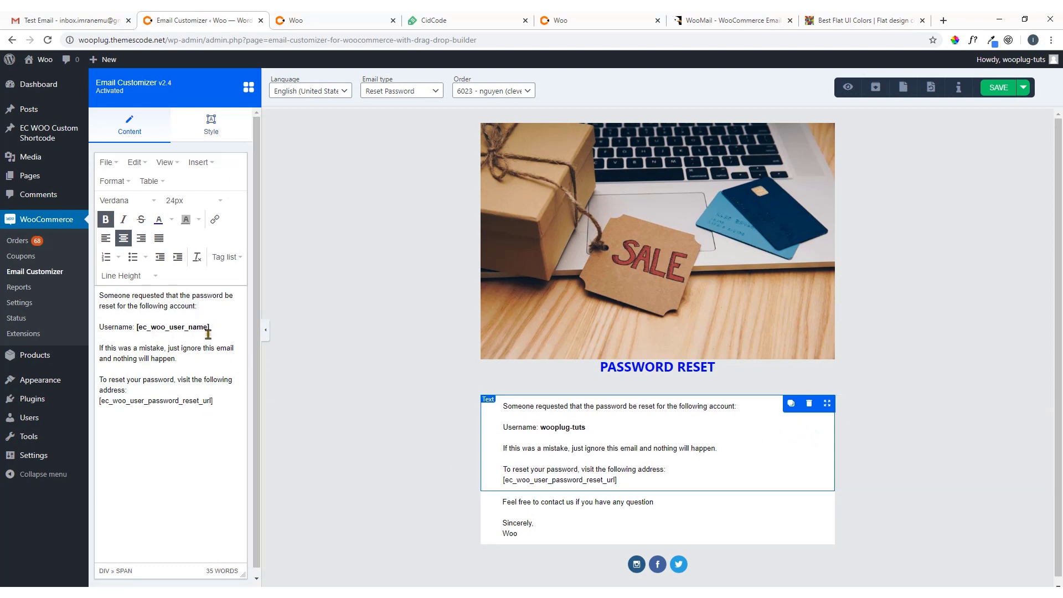
pyautogui.click(228, 258)
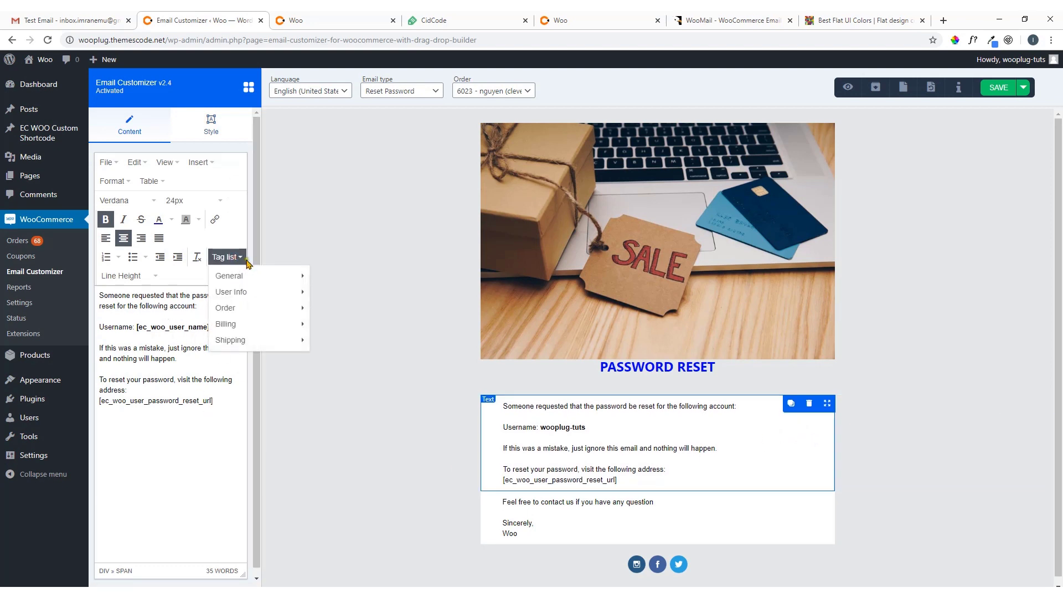
pyautogui.moveTo(241, 323)
pyautogui.moveTo(247, 292)
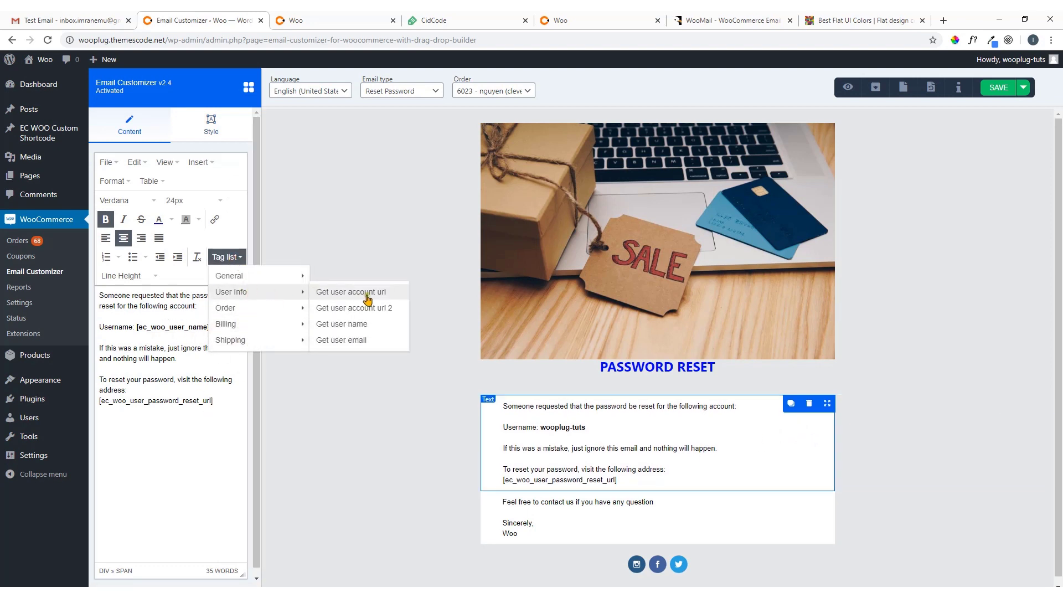
pyautogui.moveTo(249, 347)
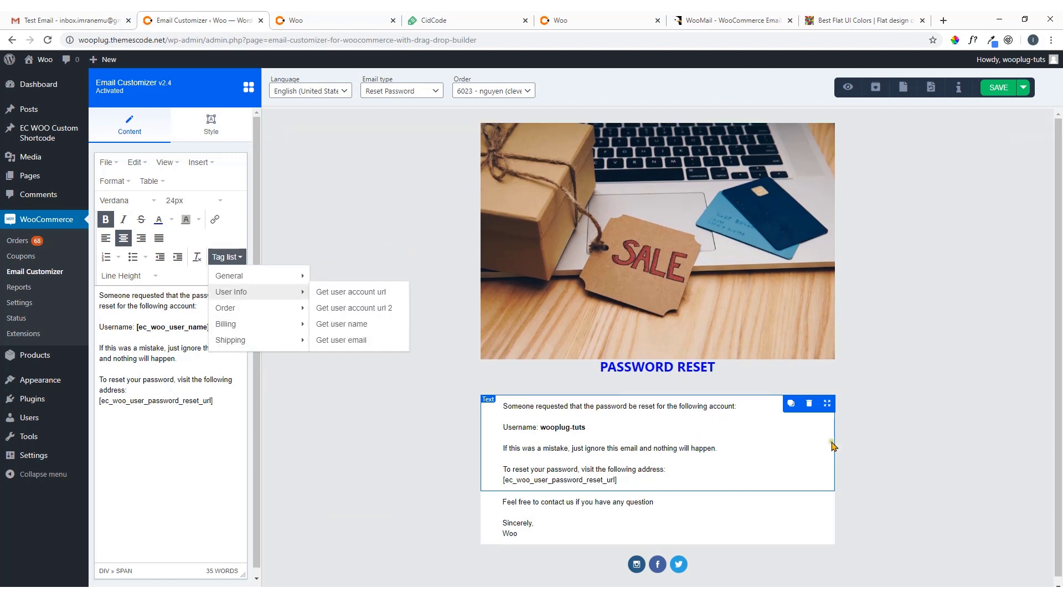
pyautogui.click(875, 91)
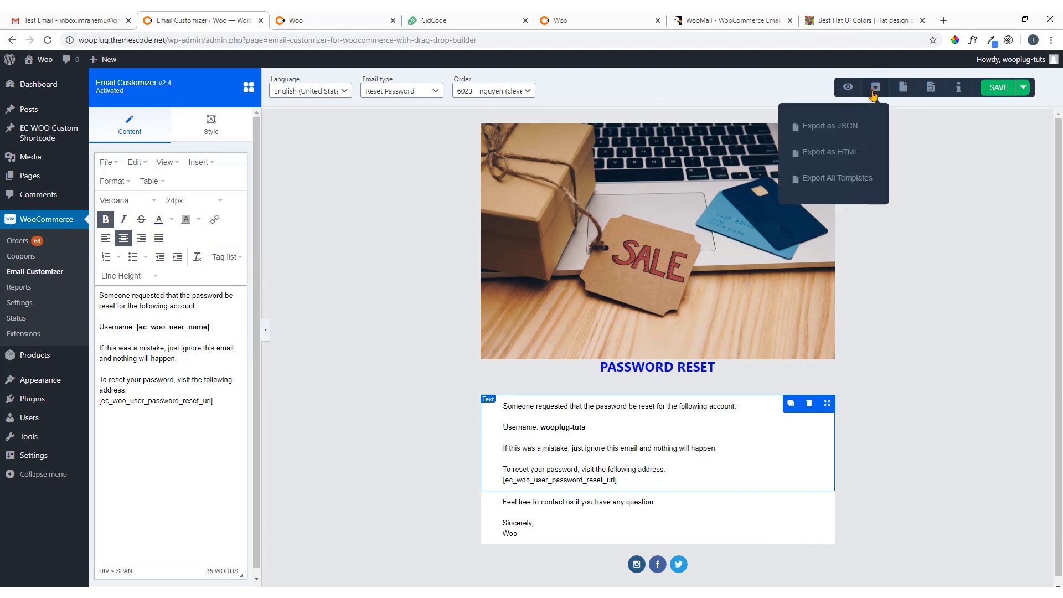